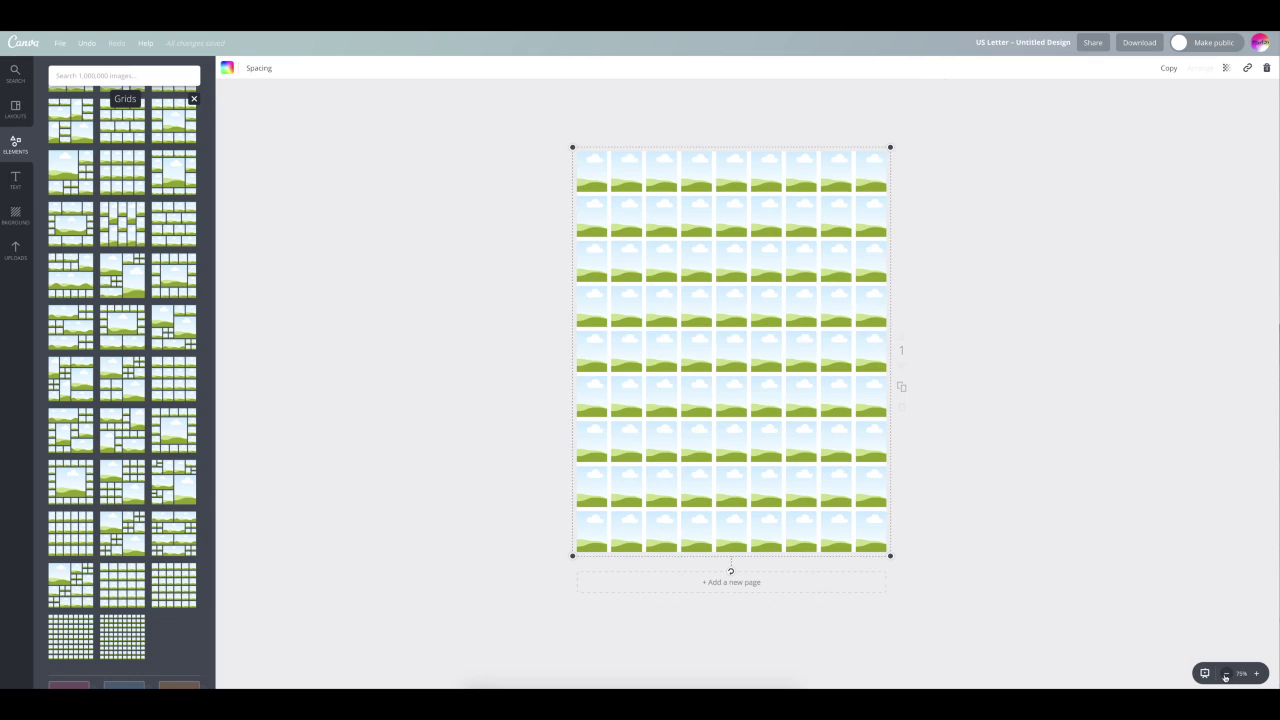
- Shrink the nine-by-nine photo grid to about three quarters of the page width, leaving the upper part of the page blank
{"action": "left_click_drag", "start_coordinate": [586, 151], "coordinate": [646, 276]}
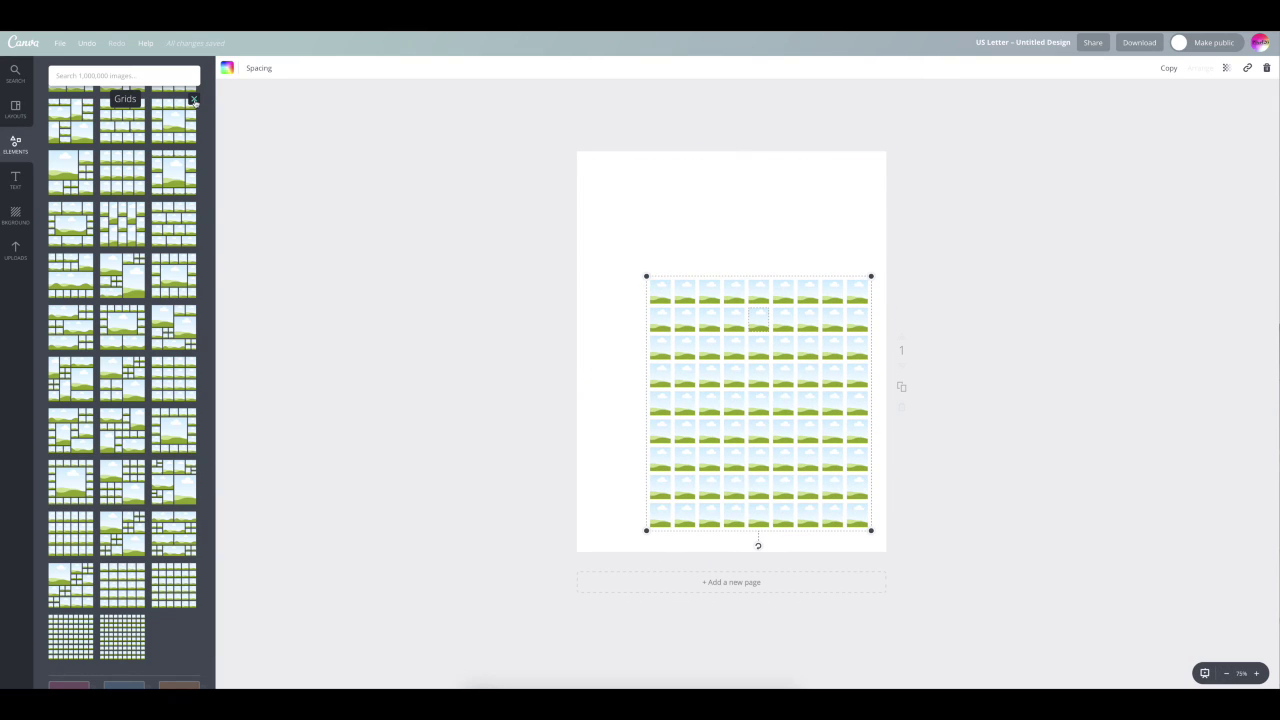
- Add the uploaded pineapple seascape photo at the page's top-left corner and enlarge it to slightly more than the page height
{"action": "left_click", "coordinate": [194, 98]}
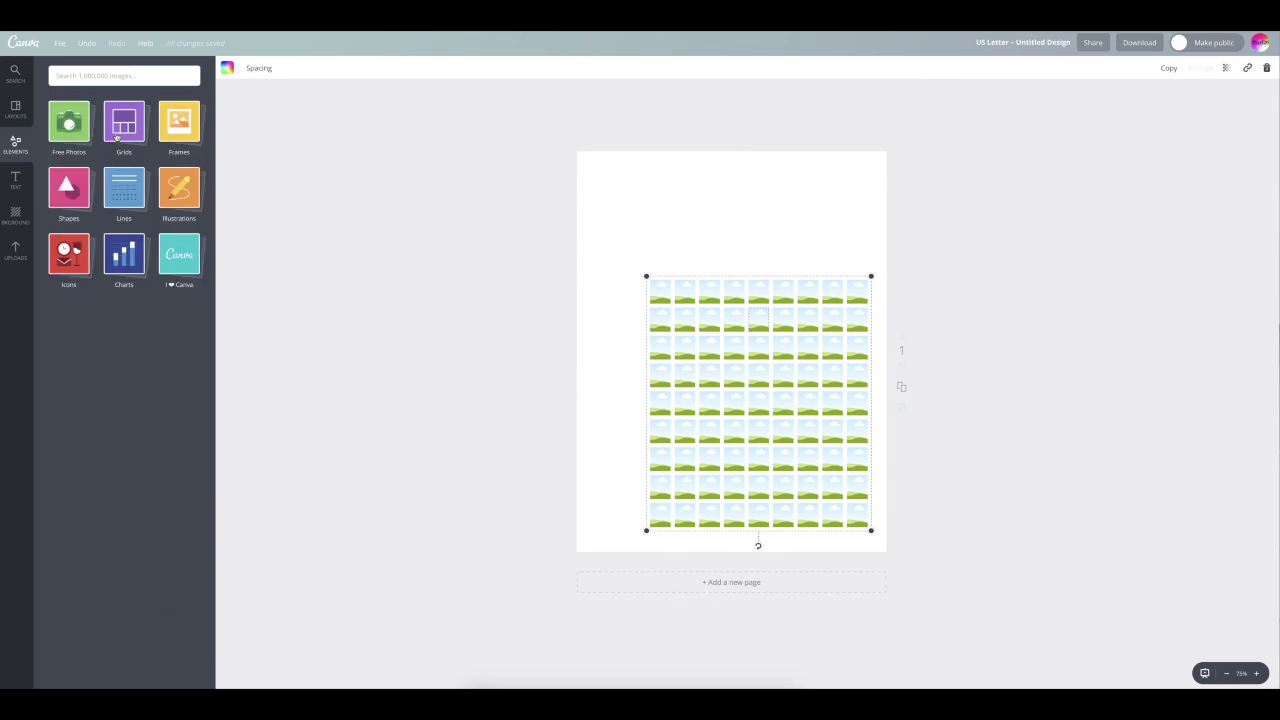
{"action": "left_click", "coordinate": [16, 248]}
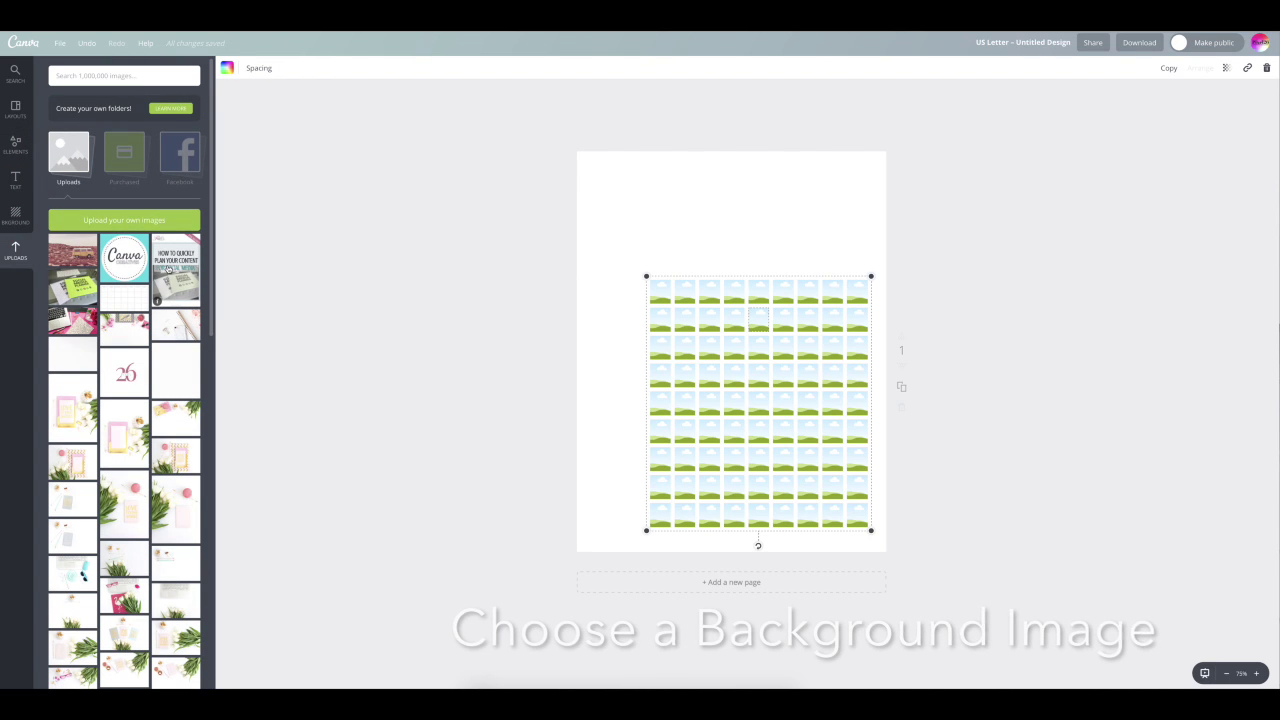
{"action": "scroll", "coordinate": [168, 269], "scroll_direction": "down", "scroll_amount": 10}
{"action": "scroll", "coordinate": [168, 269], "scroll_direction": "down", "scroll_amount": 10}
{"action": "scroll", "coordinate": [168, 269], "scroll_direction": "down", "scroll_amount": 1}
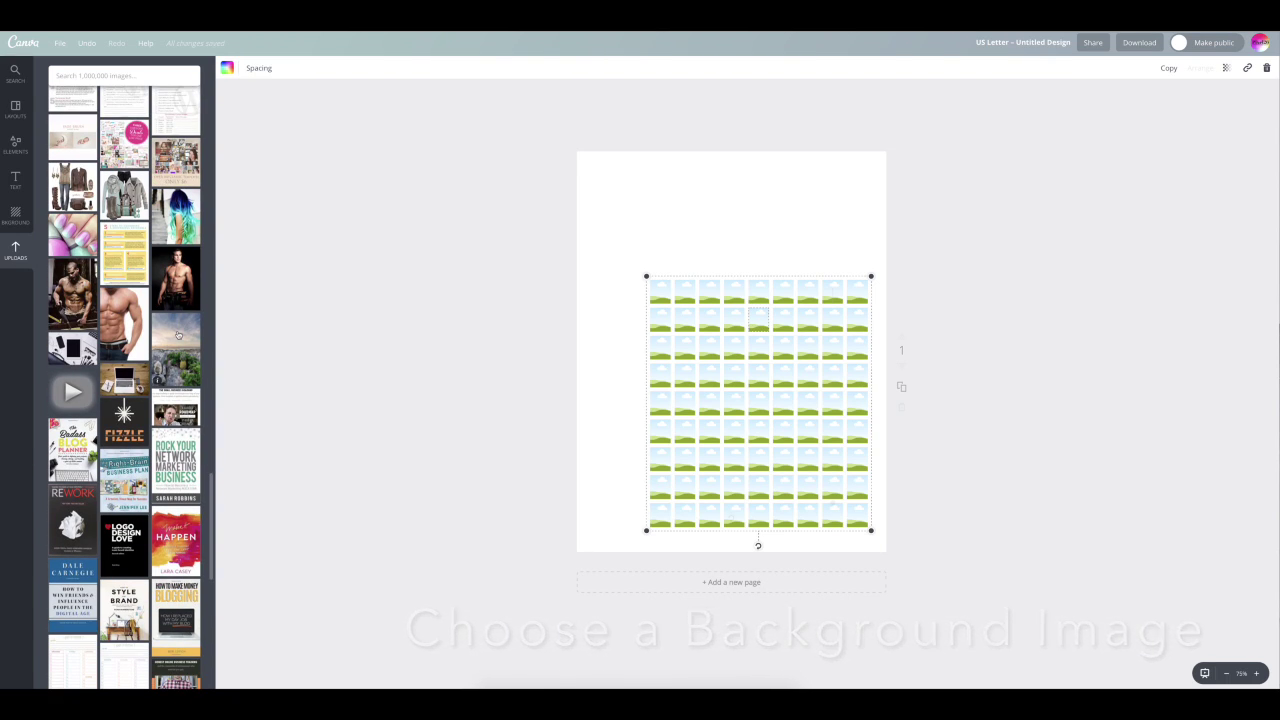
{"action": "left_click", "coordinate": [178, 335]}
{"action": "left_click_drag", "start_coordinate": [694, 263], "coordinate": [643, 219]}
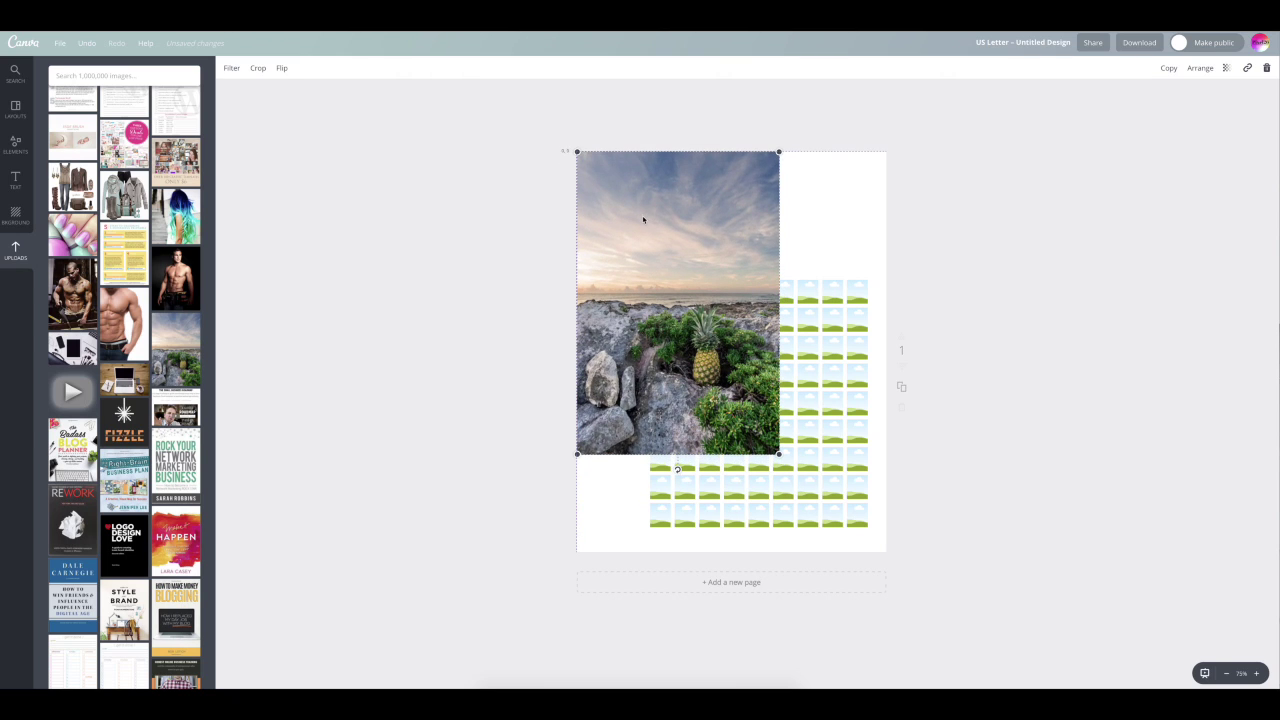
{"action": "left_click_drag", "start_coordinate": [779, 454], "coordinate": [851, 561]}
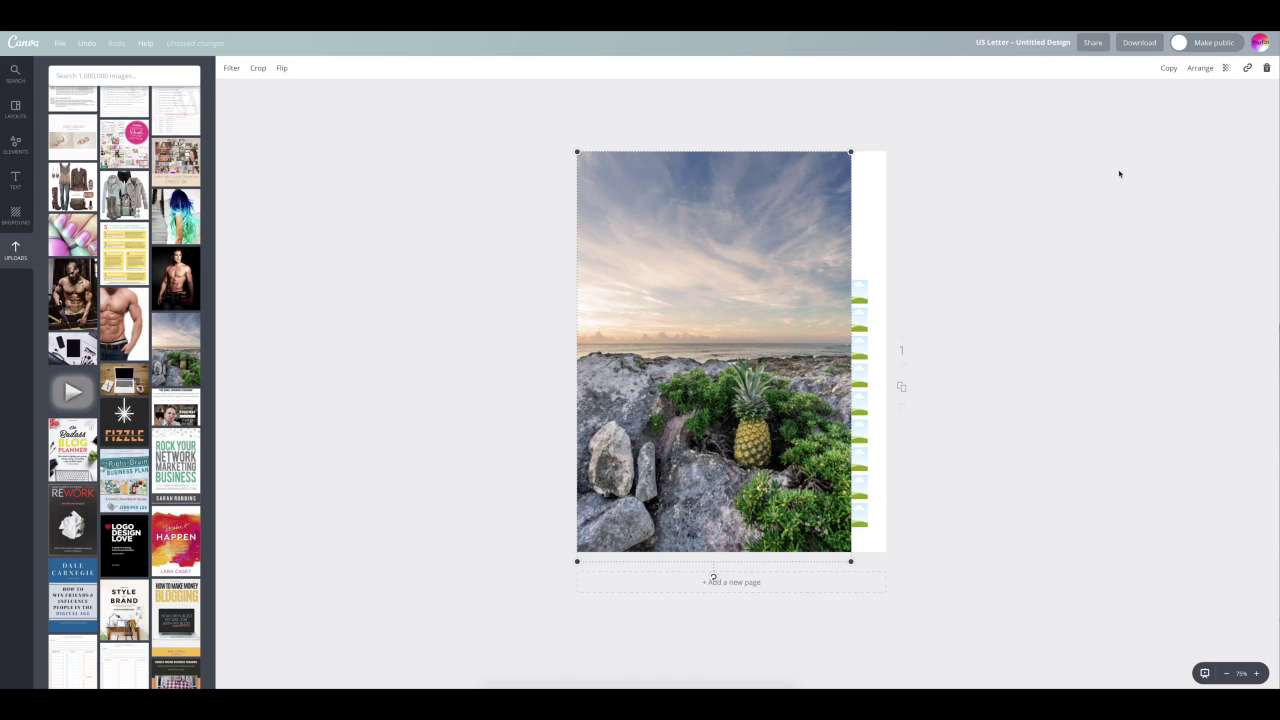
- Send the pineapple photo behind the grid and enlarge it to cover the whole page as the background
{"action": "left_click", "coordinate": [1200, 68]}
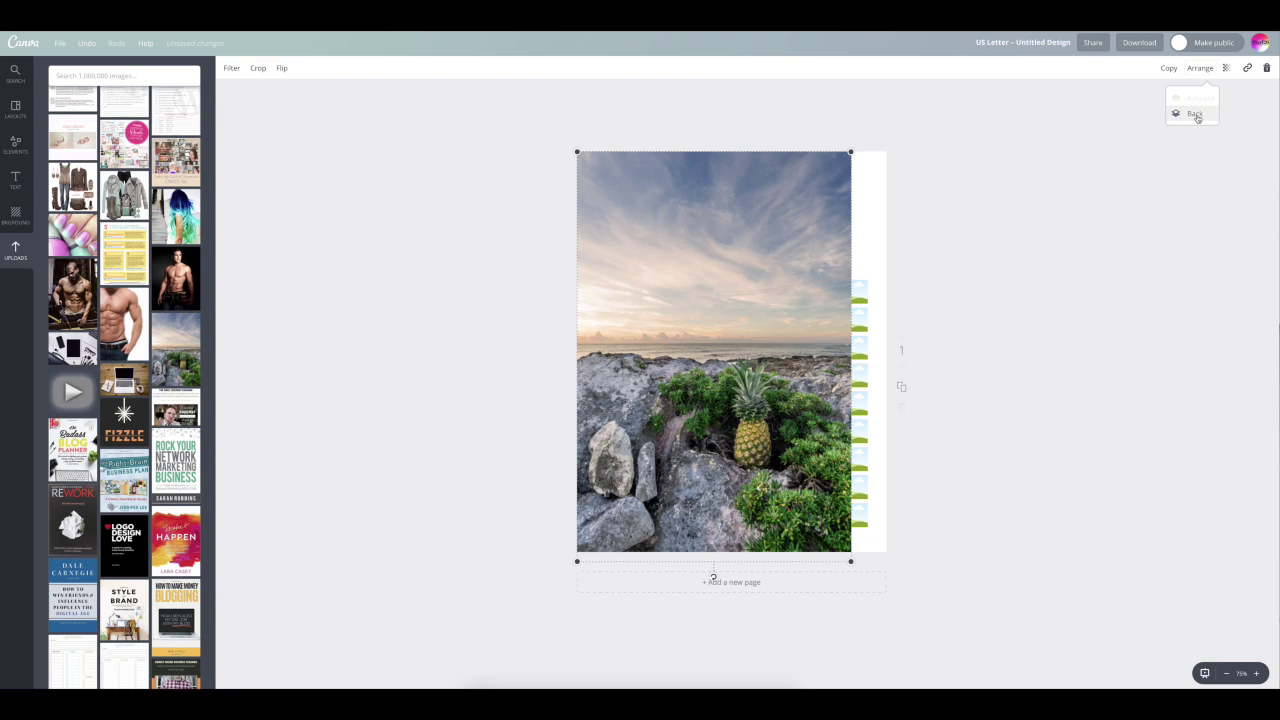
{"action": "left_click", "coordinate": [1197, 116]}
{"action": "mouse_move", "coordinate": [853, 148]}
{"action": "left_mouse_down"}
{"action": "mouse_move", "coordinate": [929, 134]}
{"action": "mouse_move", "coordinate": [863, 141]}
{"action": "left_mouse_up"}
{"action": "left_click_drag", "start_coordinate": [863, 575], "coordinate": [886, 614]}
{"action": "left_click_drag", "start_coordinate": [756, 389], "coordinate": [716, 303]}
- Move the photo grid to the upper left area of the page, over the sky
{"action": "left_click", "coordinate": [700, 470]}
{"action": "left_click_drag", "start_coordinate": [700, 470], "coordinate": [537, 83]}
{"action": "left_click", "coordinate": [749, 348]}
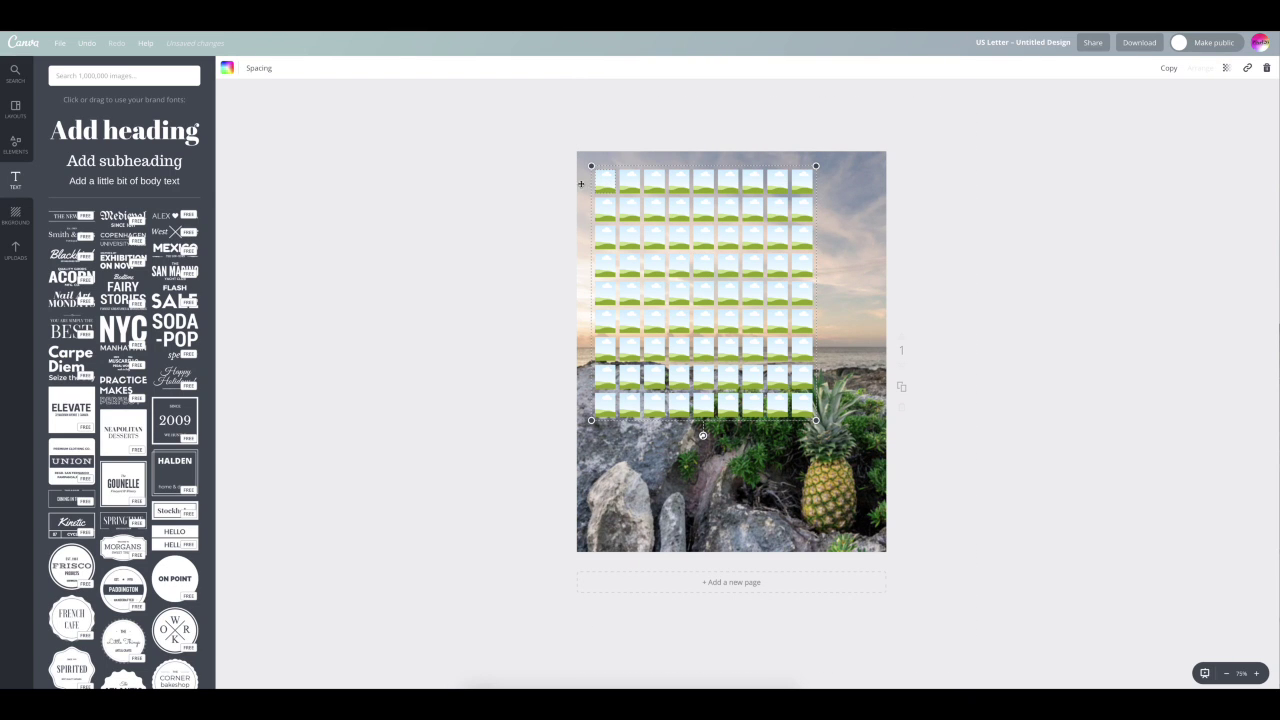
- Add a subheading reading "M", narrow its text box to one cell, and place it in the grid's first cell
{"action": "left_click", "coordinate": [124, 161]}
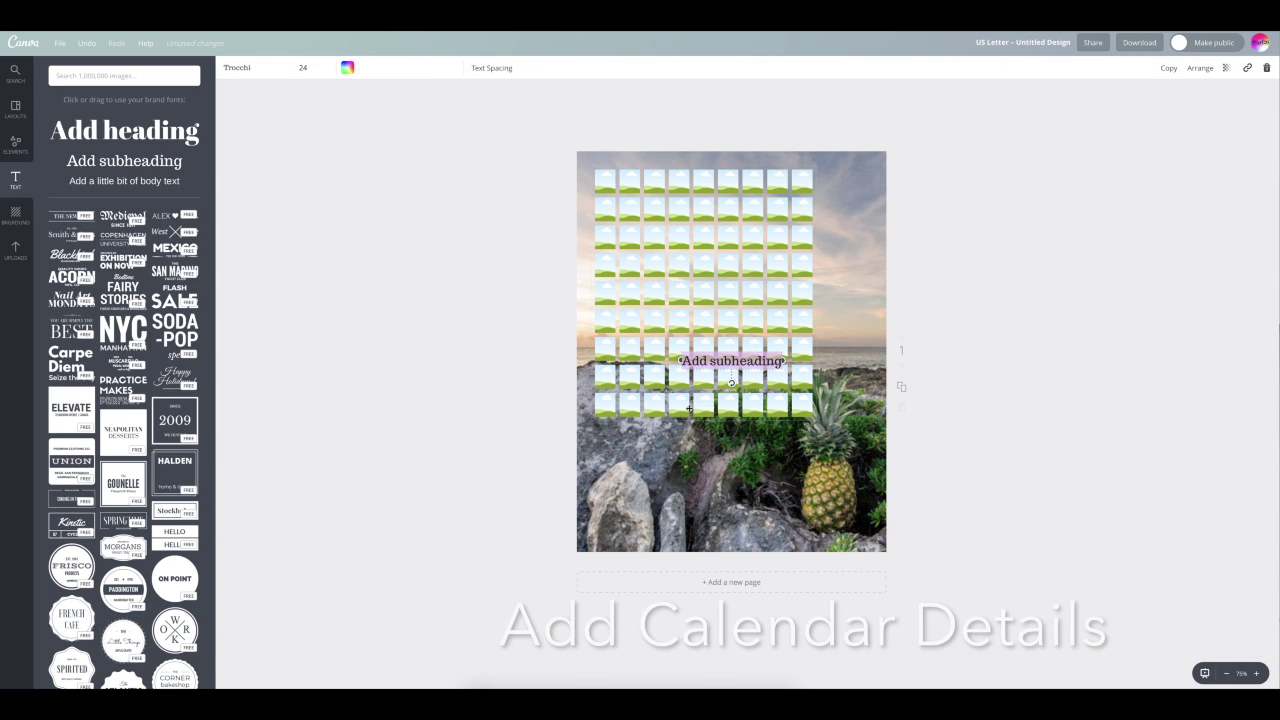
{"action": "type", "text": "M"}
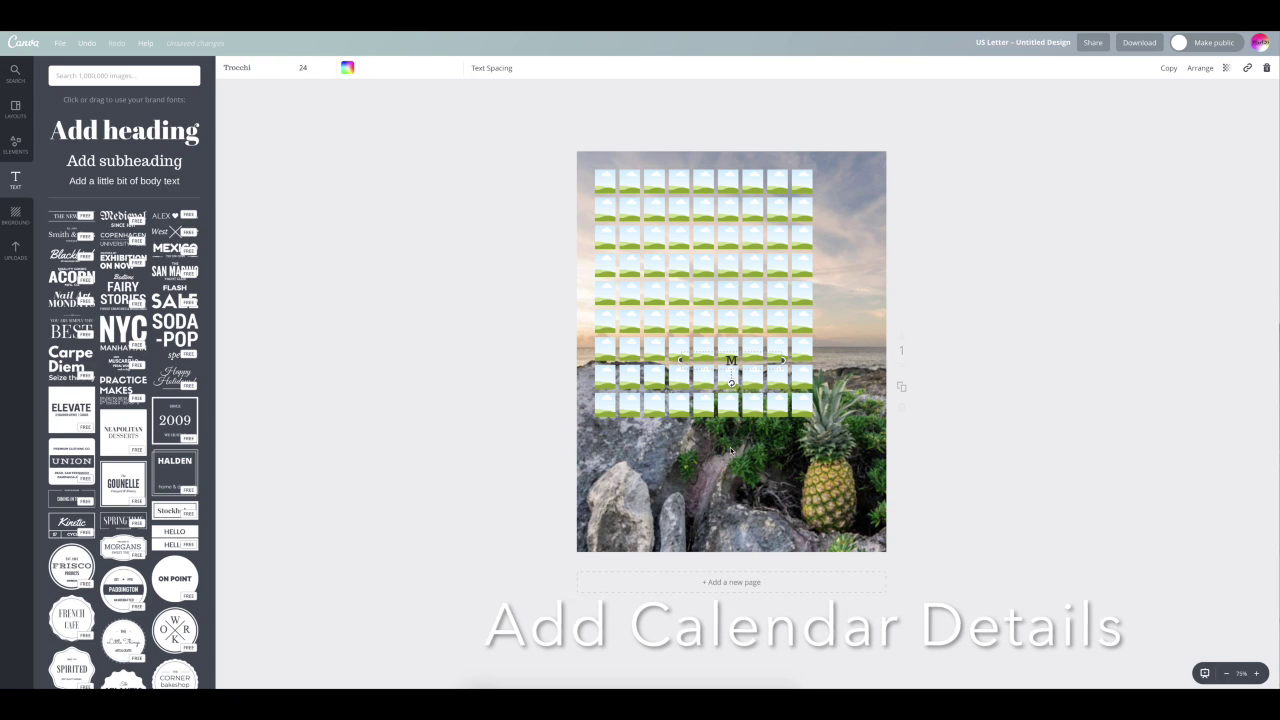
{"action": "left_click_drag", "start_coordinate": [784, 360], "coordinate": [710, 360]}
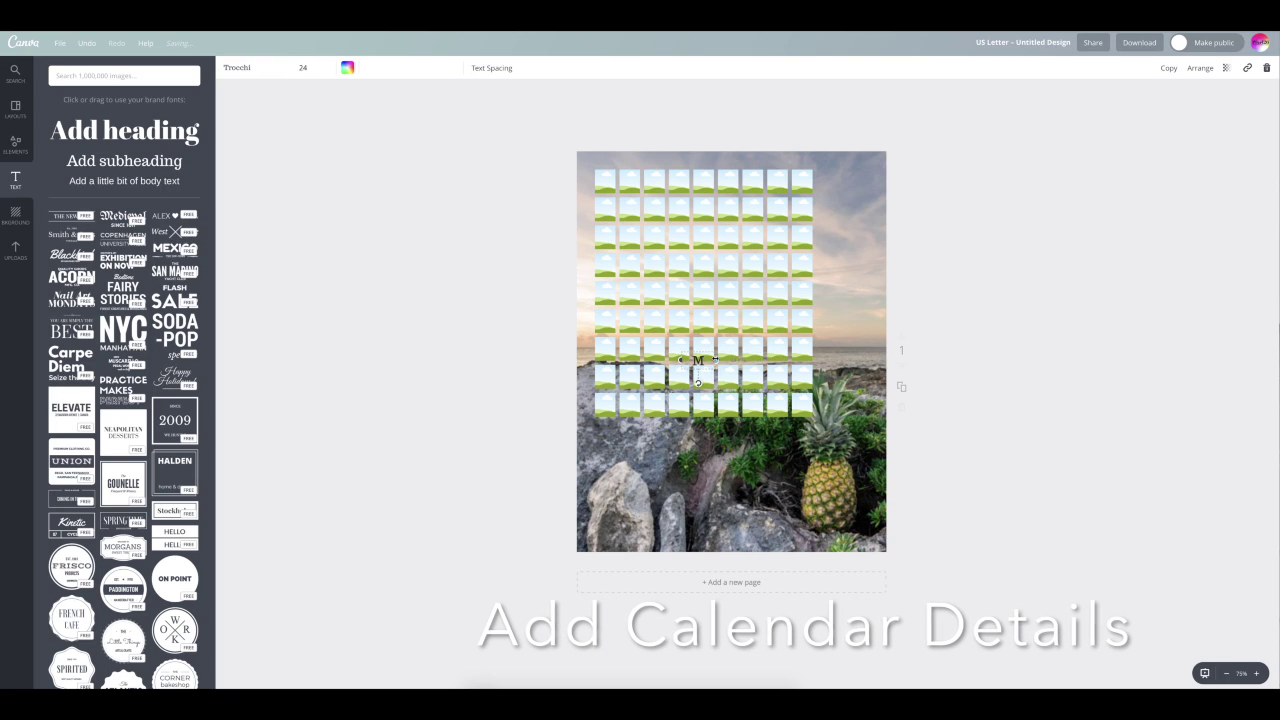
{"action": "left_click", "coordinate": [1256, 673]}
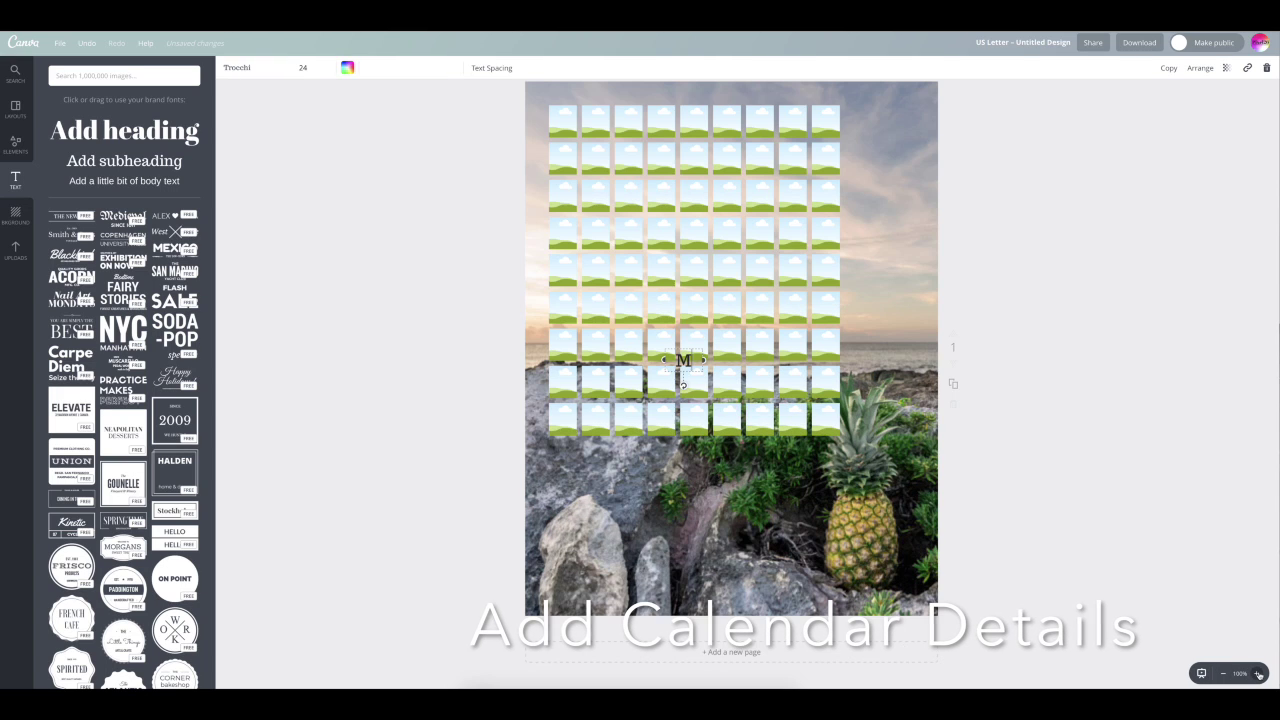
{"action": "left_click_drag", "start_coordinate": [693, 347], "coordinate": [547, 122]}
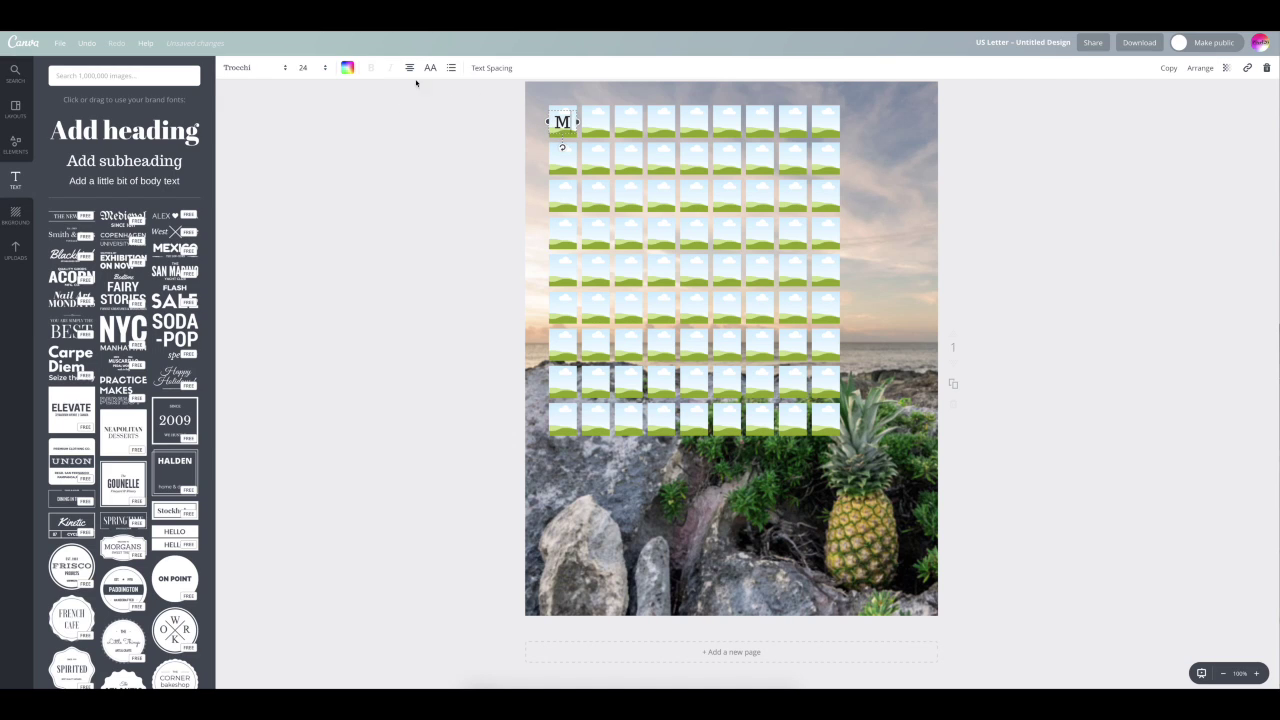
- Set the font of the "M" in the first cell to Peace Sans
{"action": "left_click", "coordinate": [287, 68]}
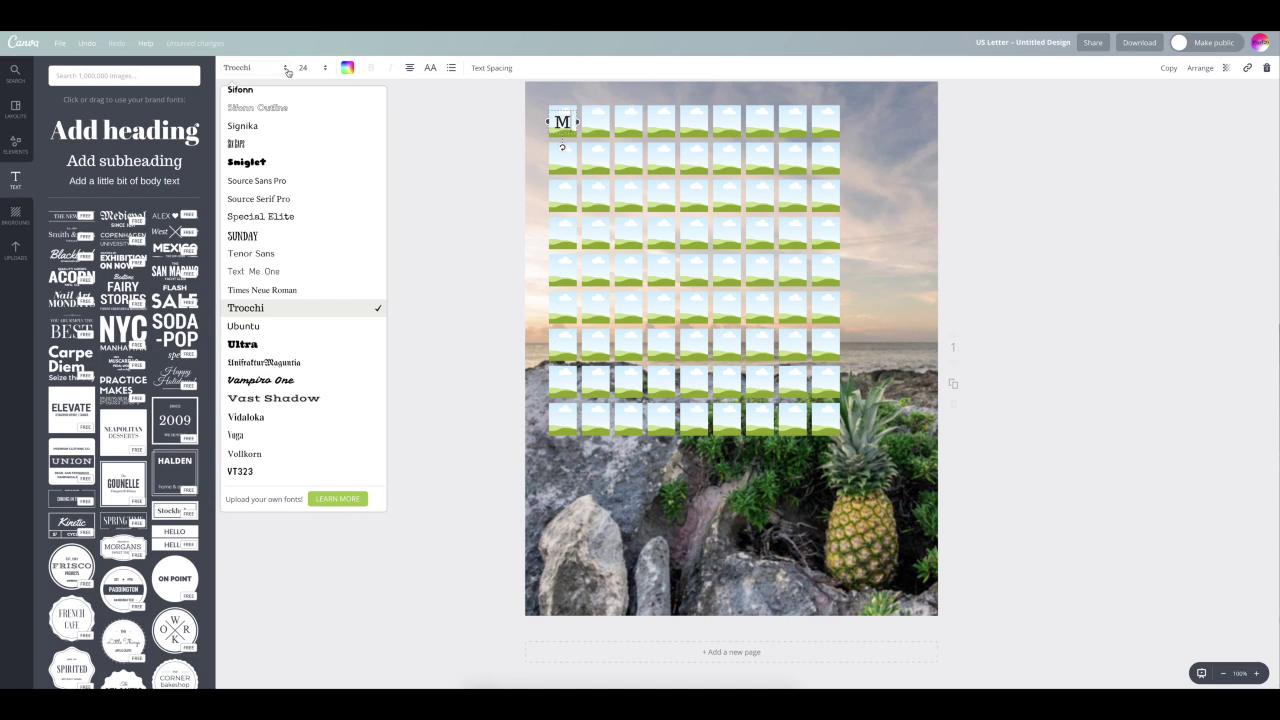
{"action": "scroll", "coordinate": [288, 243], "scroll_direction": "up", "scroll_amount": 3}
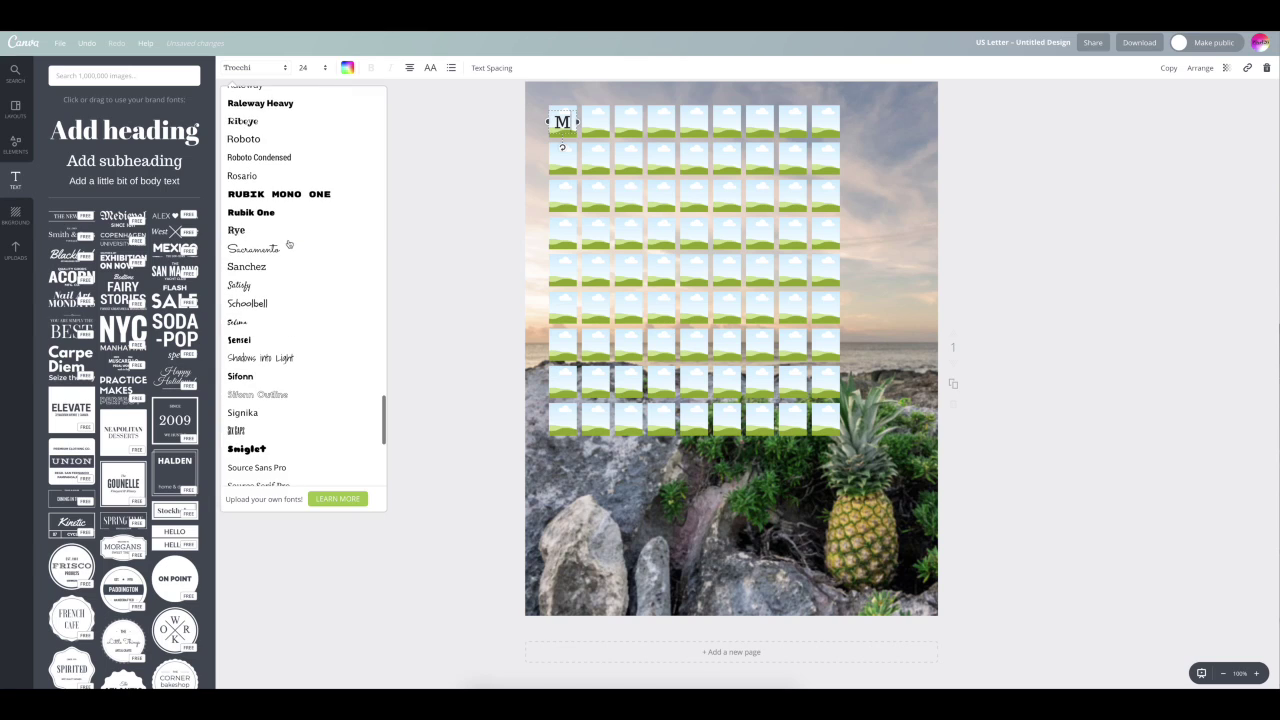
{"action": "scroll", "coordinate": [288, 243], "scroll_direction": "up", "scroll_amount": 5}
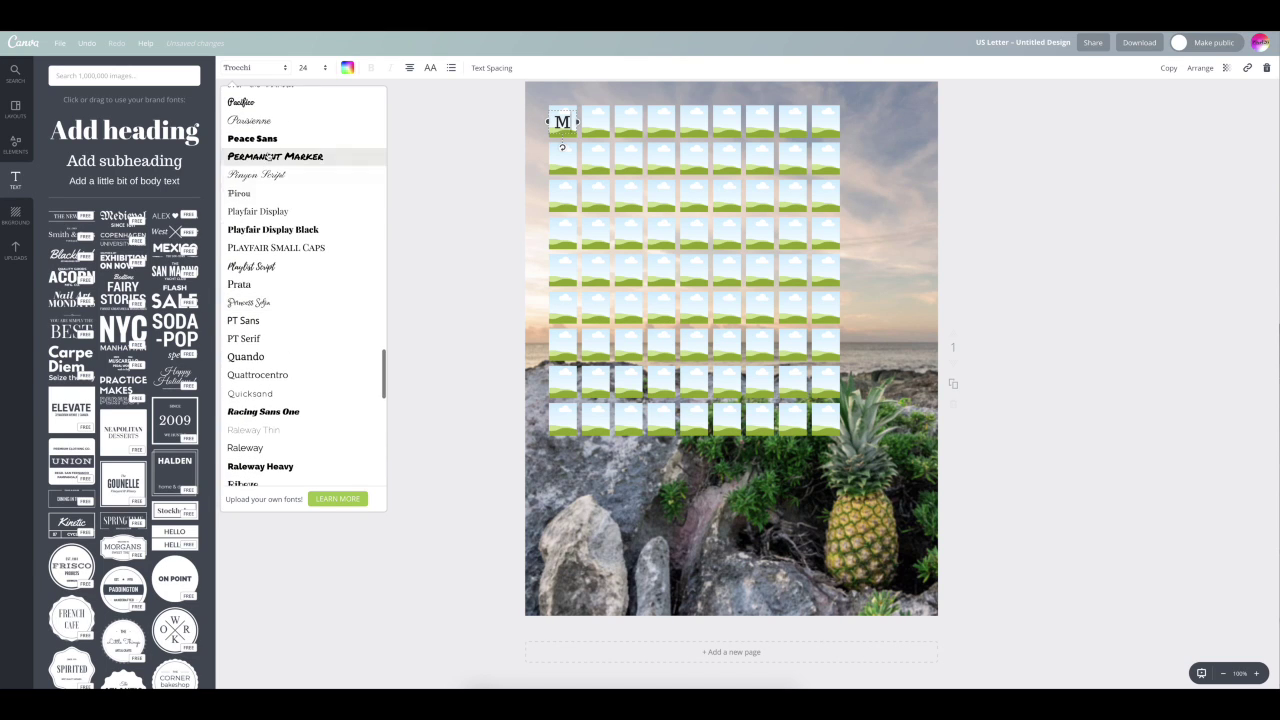
{"action": "left_click", "coordinate": [264, 140]}
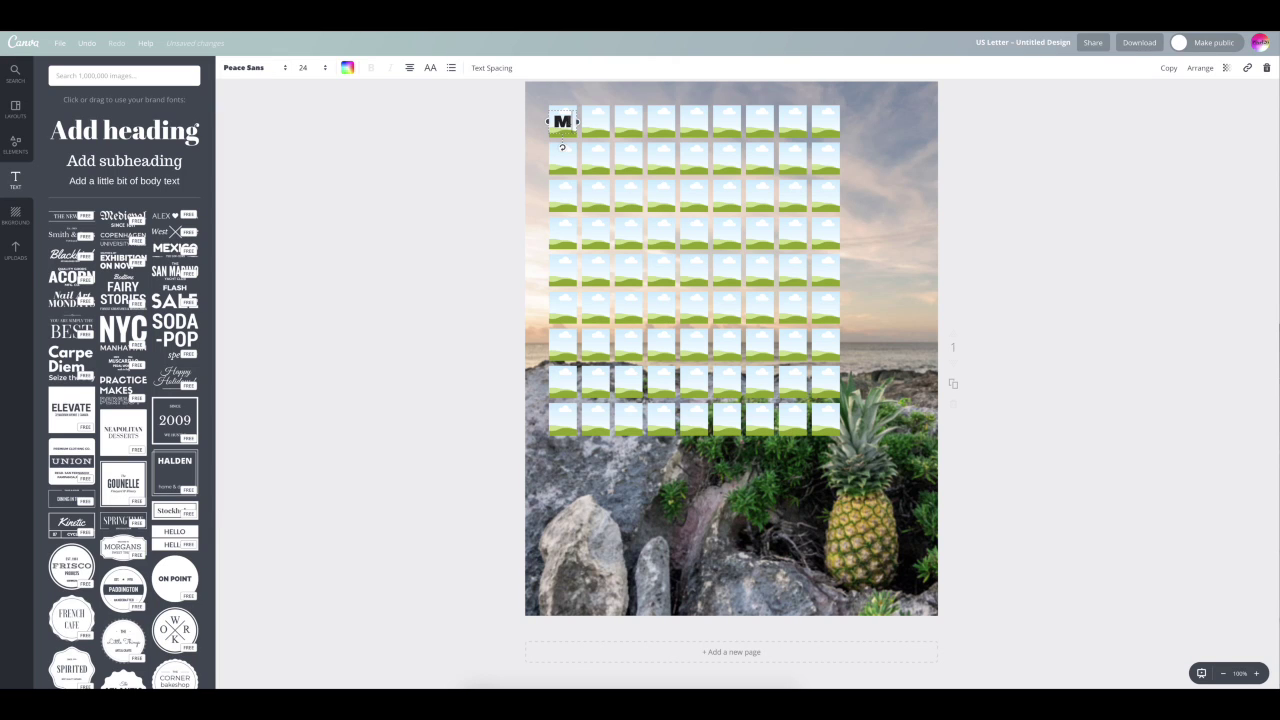
- Duplicate the "M" across the grid's top row so that the first seven cells each hold a letter
{"action": "key", "text": "ctrl+d"}
{"action": "left_click_drag", "start_coordinate": [577, 136], "coordinate": [760, 121]}
{"action": "key", "text": "ctrl+d"}
{"action": "left_click", "coordinate": [562, 121], "text": "shift"}
{"action": "left_click", "coordinate": [595, 121], "text": "shift"}
{"action": "key", "text": "ctrl+d"}
{"action": "left_click", "coordinate": [727, 121]}
{"action": "key", "text": "ctrl+d"}
- Change the copied letters after the first "M" to T, W, T, F, S and S
{"action": "double_click", "coordinate": [595, 121]}
{"action": "type", "text": "T"}
{"action": "double_click", "coordinate": [628, 121]}
{"action": "type", "text": "W"}
{"action": "double_click", "coordinate": [661, 121]}
{"action": "type", "text": "T"}
{"action": "double_click", "coordinate": [694, 121]}
{"action": "type", "text": "F"}
{"action": "double_click", "coordinate": [727, 121]}
{"action": "type", "text": "S"}
{"action": "left_click", "coordinate": [974, 168]}
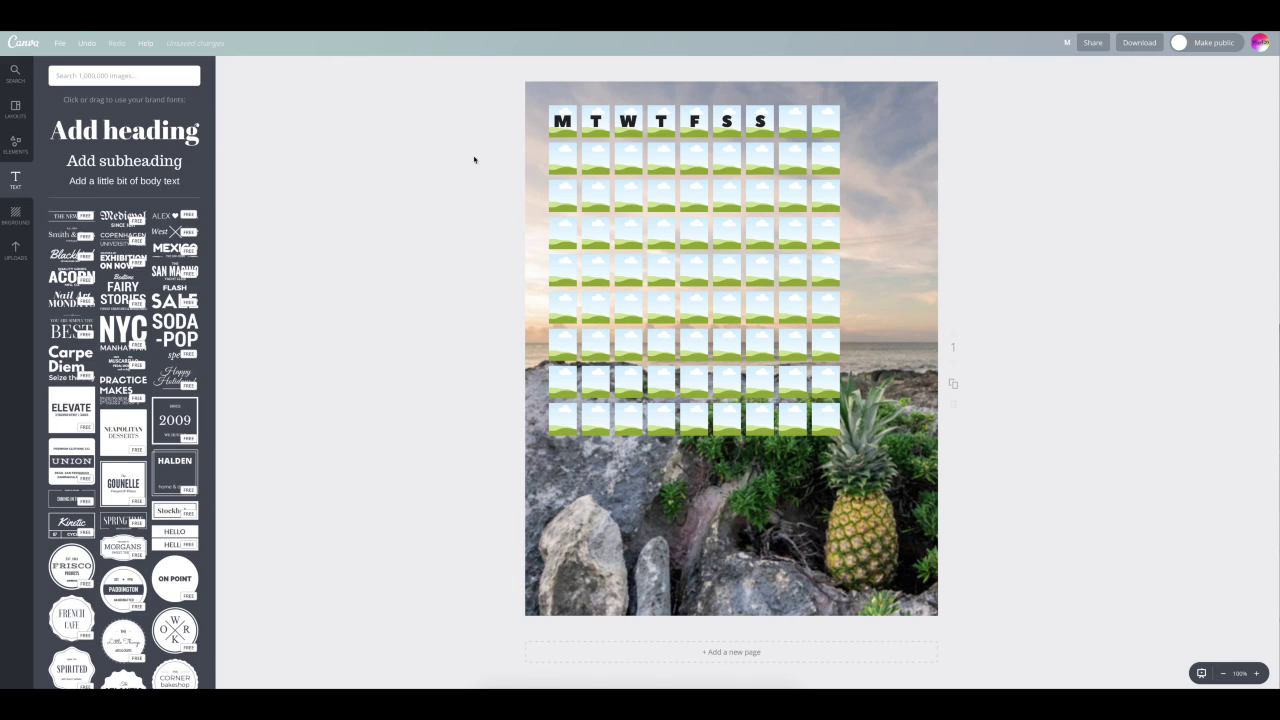
- Move the grid and its weekday letters down together to make room for a title above them
{"action": "left_click_drag", "start_coordinate": [464, 97], "coordinate": [864, 443]}
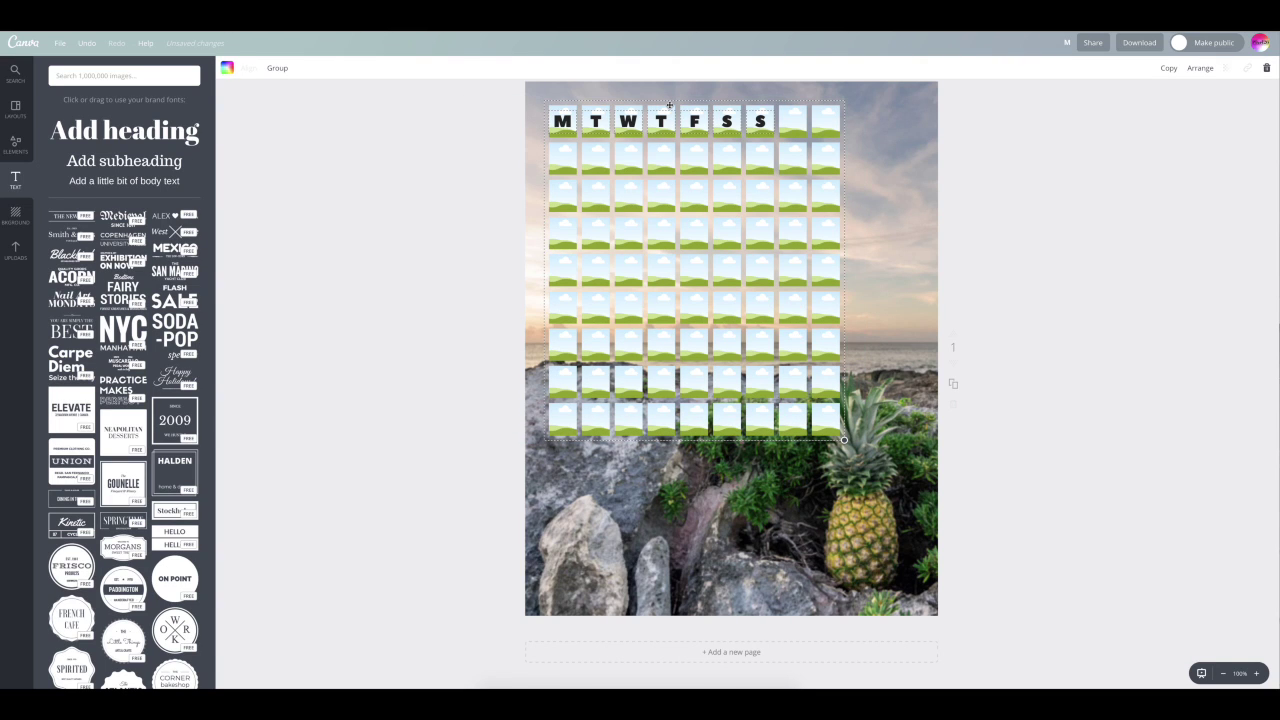
{"action": "left_click_drag", "start_coordinate": [669, 107], "coordinate": [669, 130]}
{"action": "left_click", "coordinate": [421, 157]}
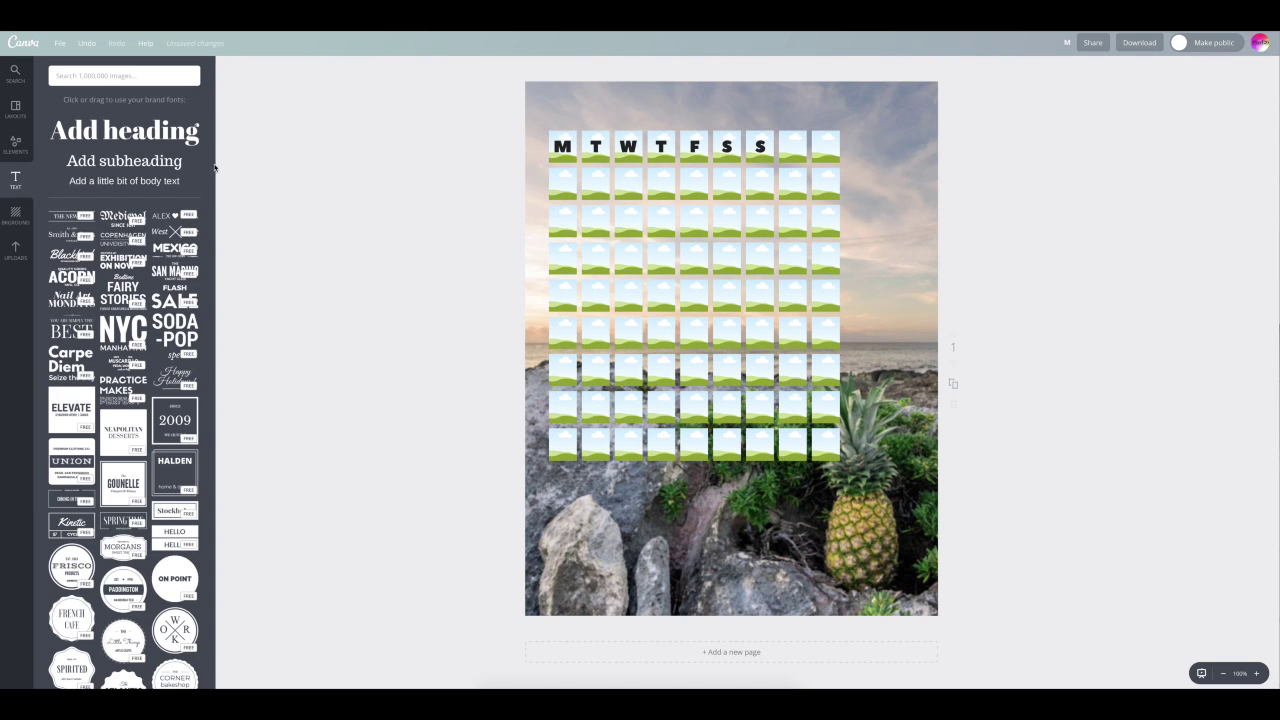
- Add a heading above the grid and stretch its text box across the full page width
{"action": "left_click", "coordinate": [160, 134]}
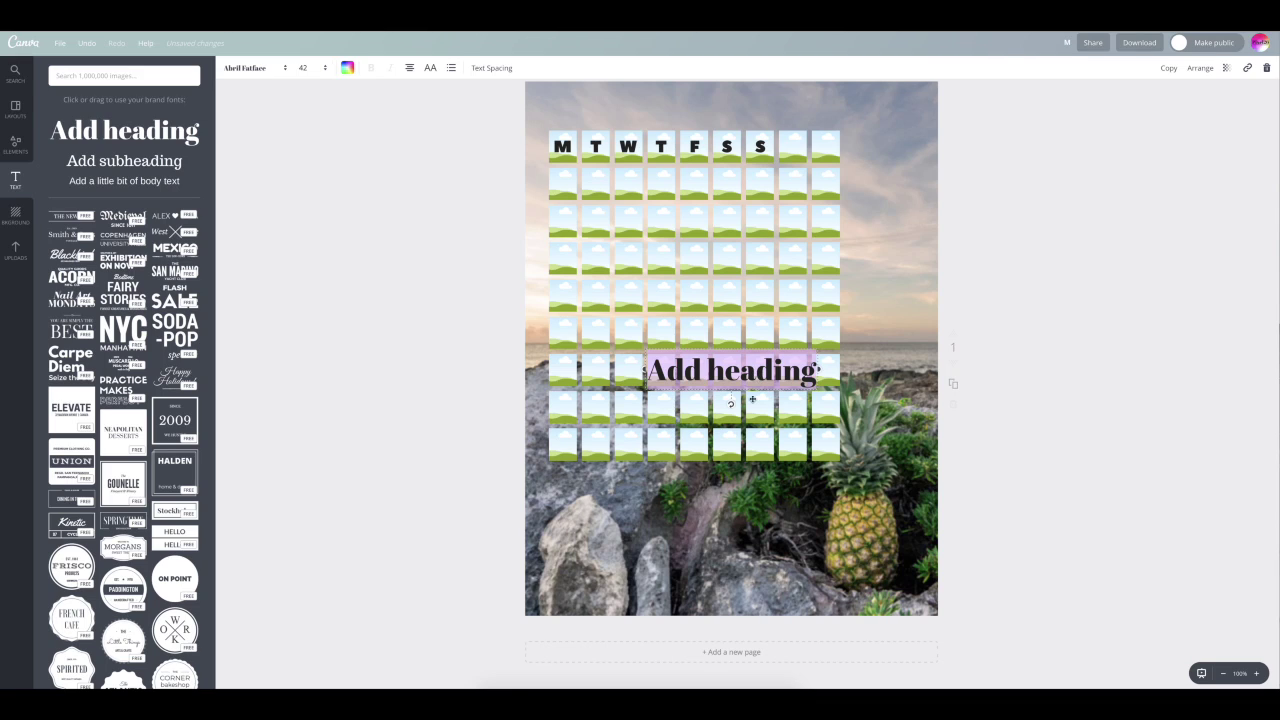
{"action": "left_click_drag", "start_coordinate": [754, 393], "coordinate": [933, 103]}
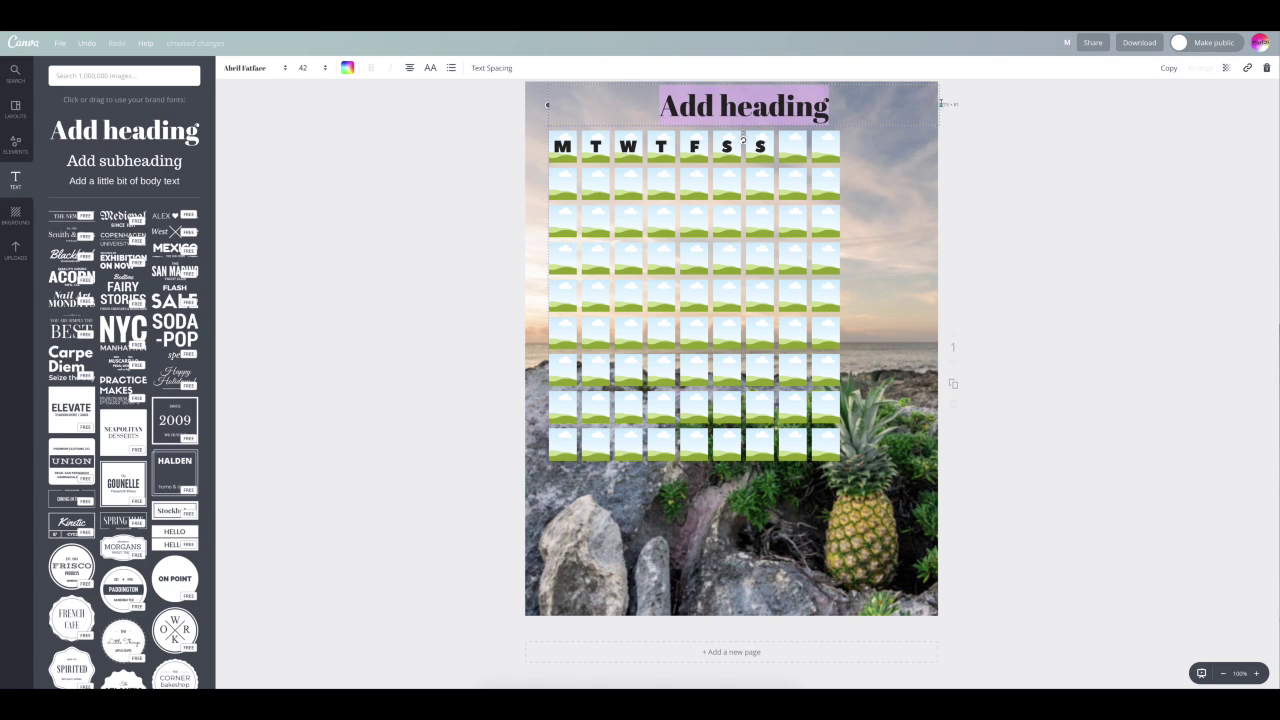
{"action": "left_click", "coordinate": [922, 103]}
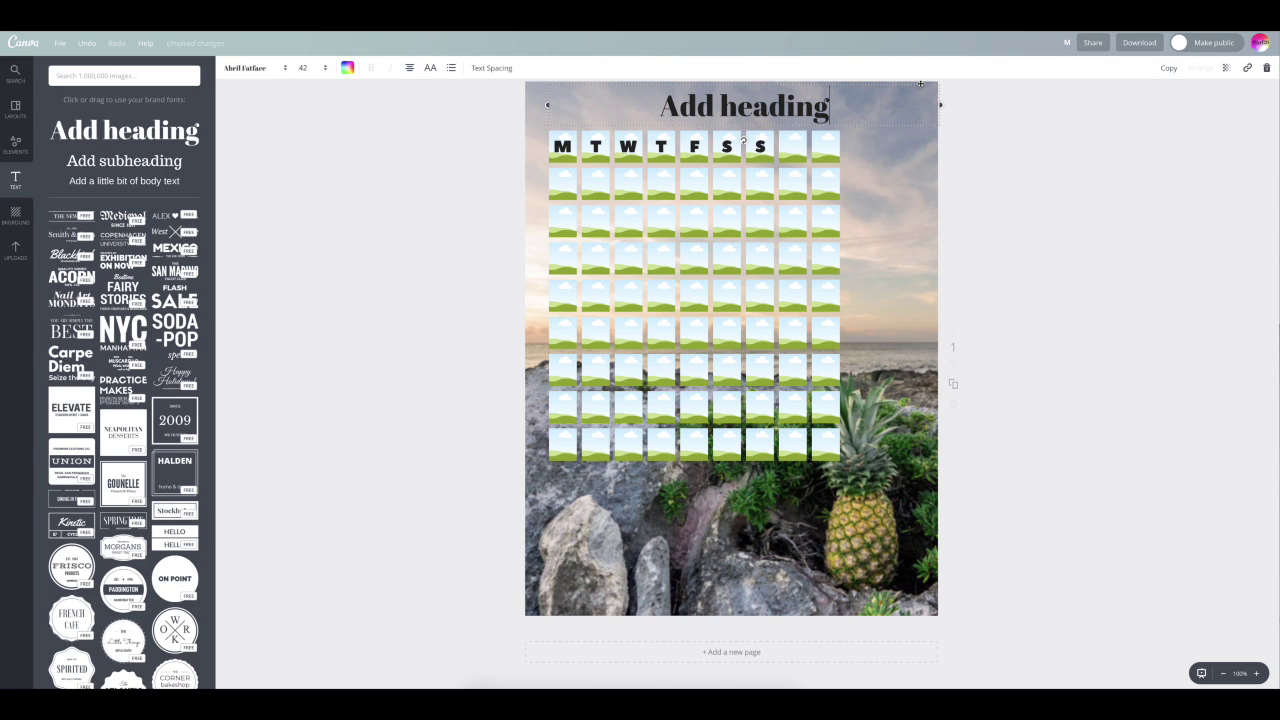
{"action": "left_click_drag", "start_coordinate": [539, 104], "coordinate": [522, 104]}
{"action": "left_click_drag", "start_coordinate": [936, 104], "coordinate": [936, 108]}
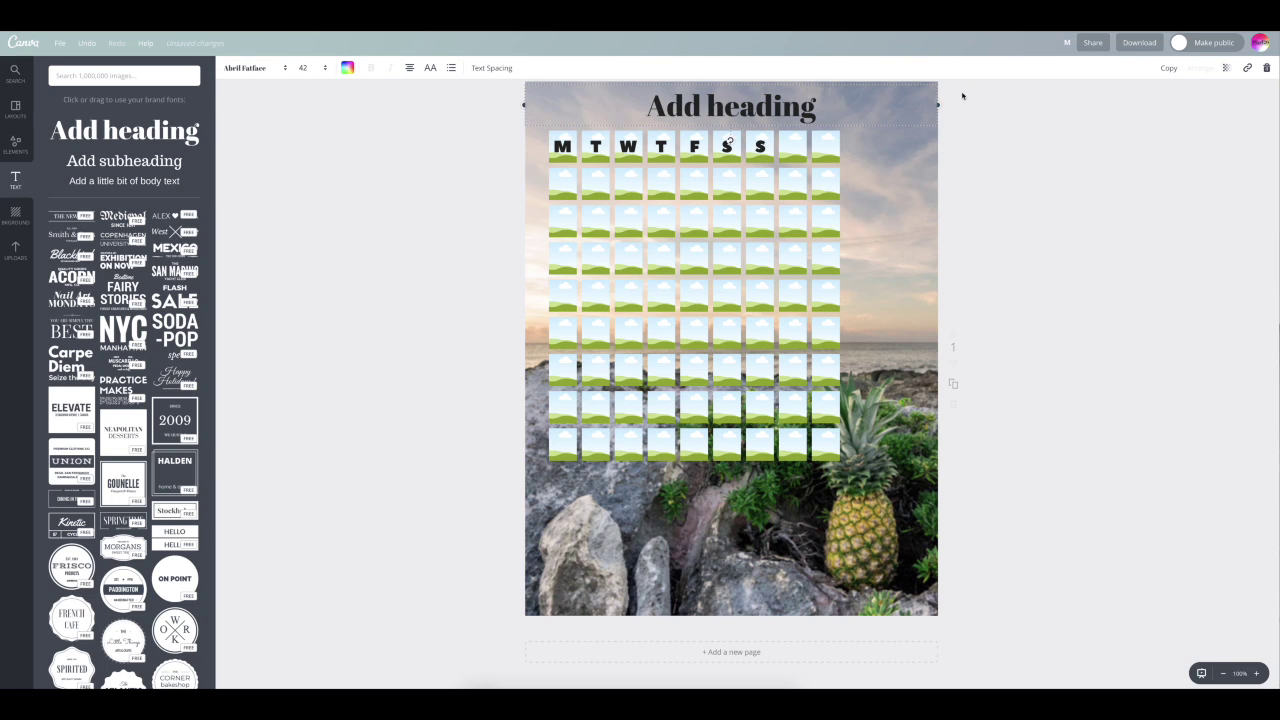
- Set the heading's font to Alfa Slab One and its text to "SEPTEMBER"
{"action": "left_click", "coordinate": [260, 68]}
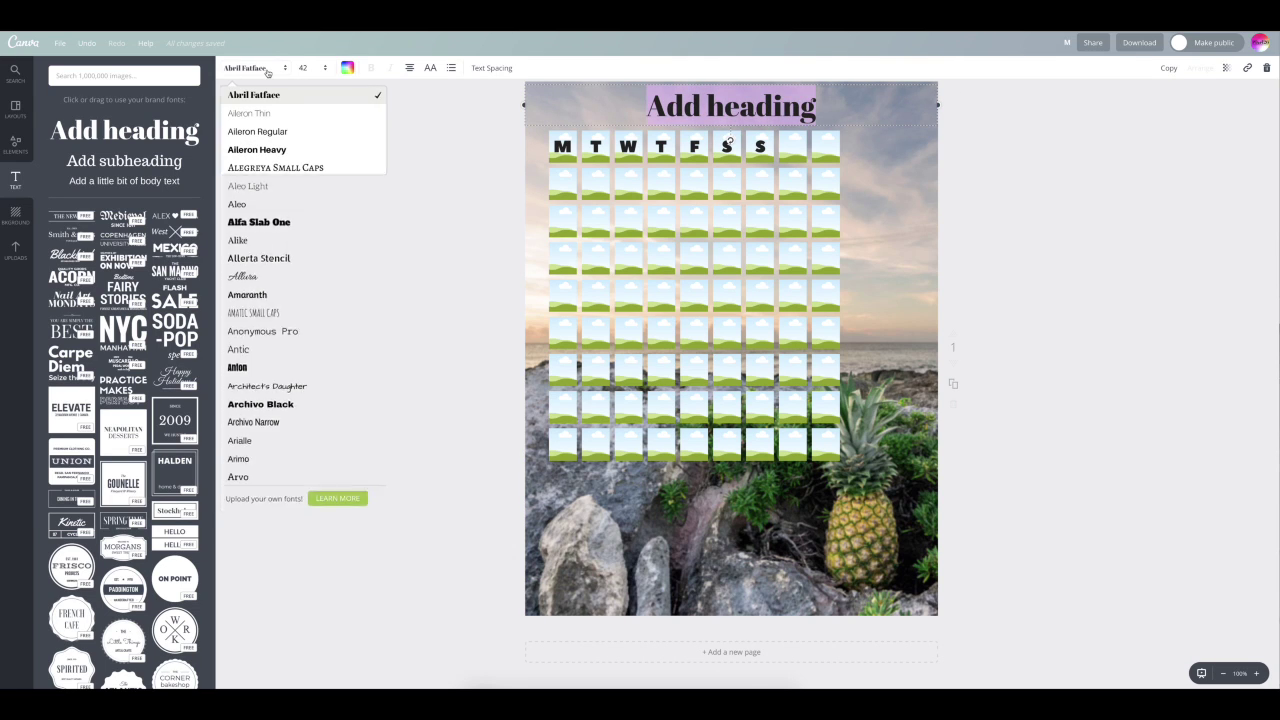
{"action": "left_click", "coordinate": [293, 222]}
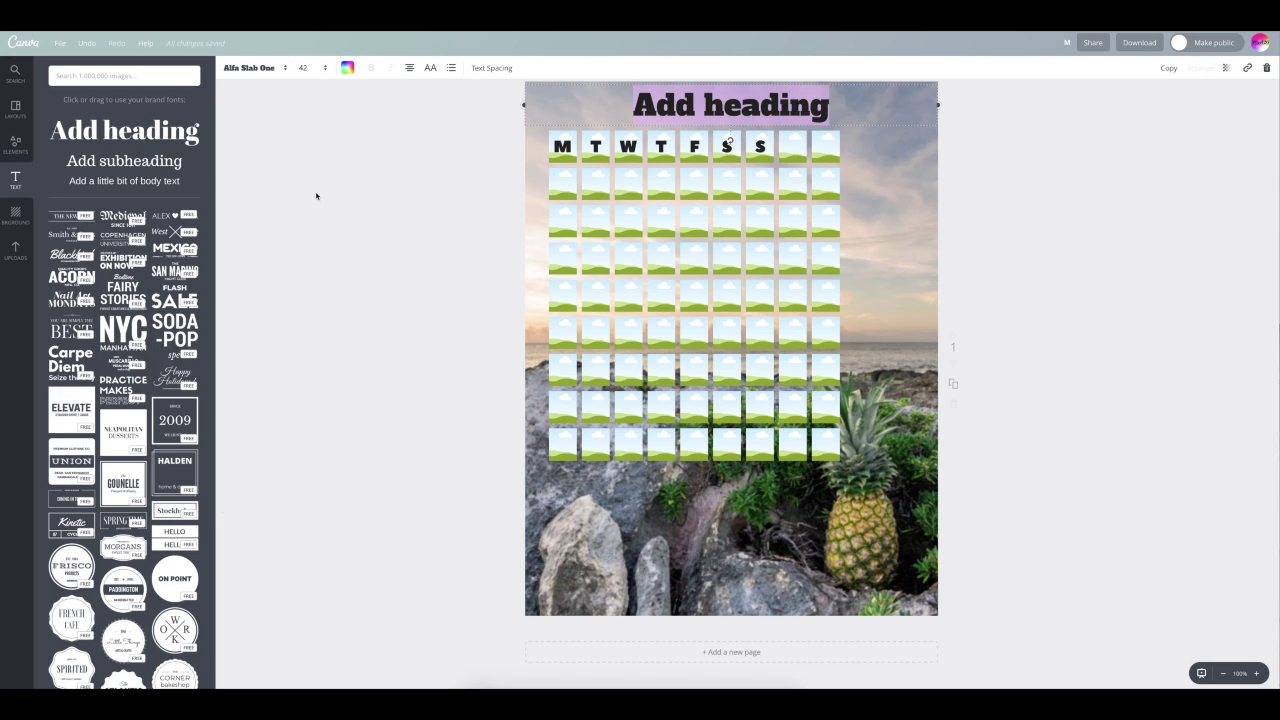
{"action": "type", "text": "SEPTEMBER"}
- Colour the SEPTEMBER heading white
{"action": "key", "text": "shift+Left"}
{"action": "key", "text": "shift+Left"}
{"action": "key", "text": "shift+Left"}
{"action": "key", "text": "shift+Left"}
{"action": "key", "text": "shift+Left"}
{"action": "key", "text": "shift+Left"}
{"action": "key", "text": "shift+Left"}
{"action": "key", "text": "shift+Left"}
{"action": "key", "text": "shift+Left"}
{"action": "left_click", "coordinate": [348, 68]}
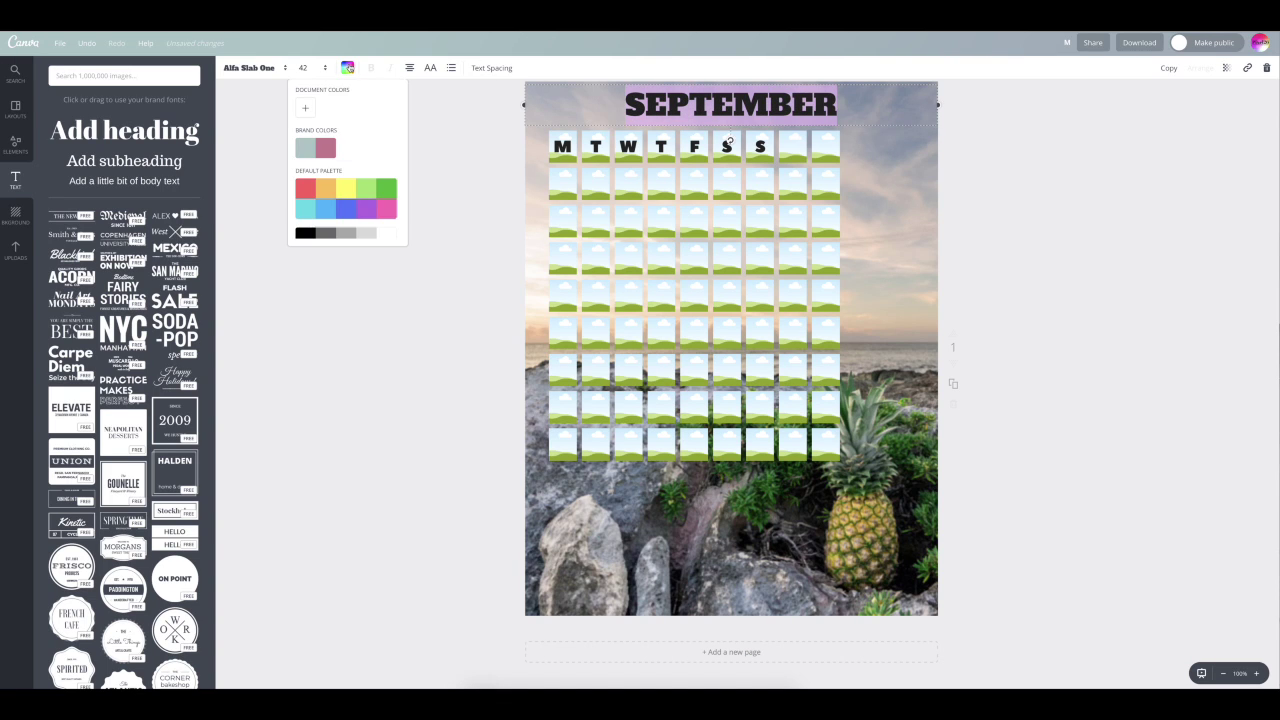
{"action": "left_click", "coordinate": [385, 232]}
{"action": "left_click", "coordinate": [434, 214]}
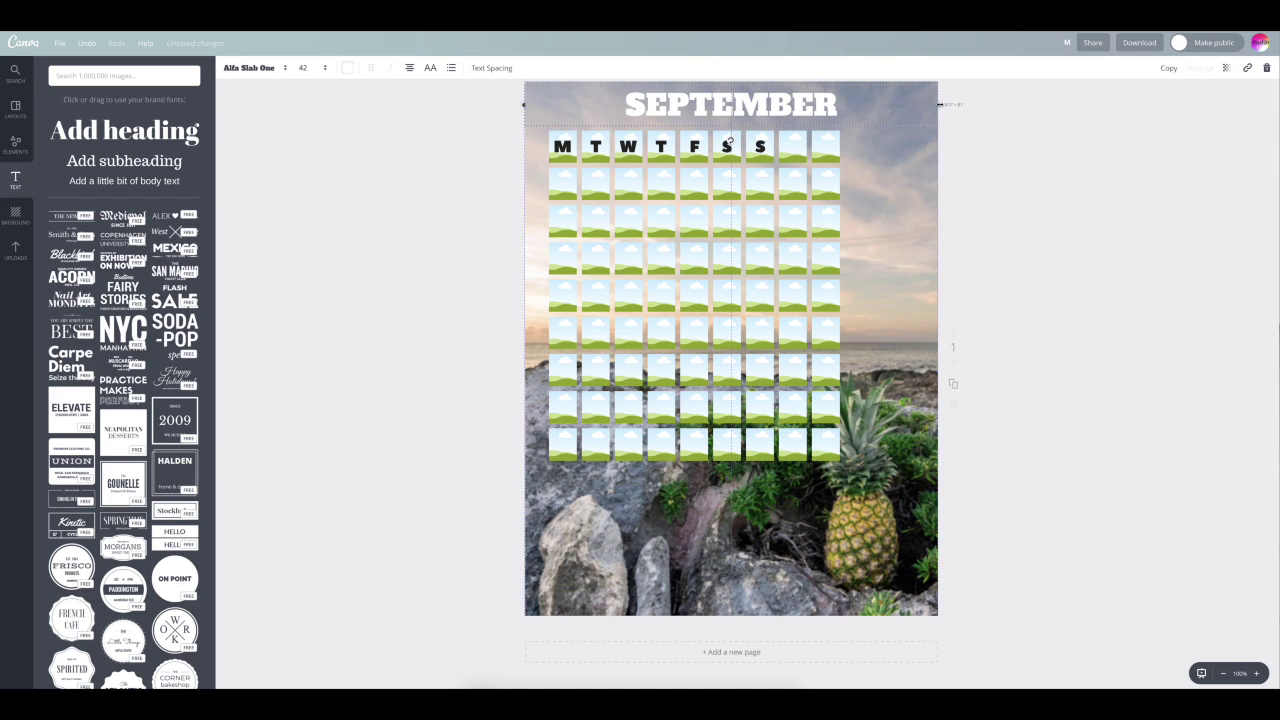
- Recolour the SEPTEMBER heading dark grey using the default palette
{"action": "left_click_drag", "start_coordinate": [840, 104], "coordinate": [576, 99]}
{"action": "left_click", "coordinate": [347, 67]}
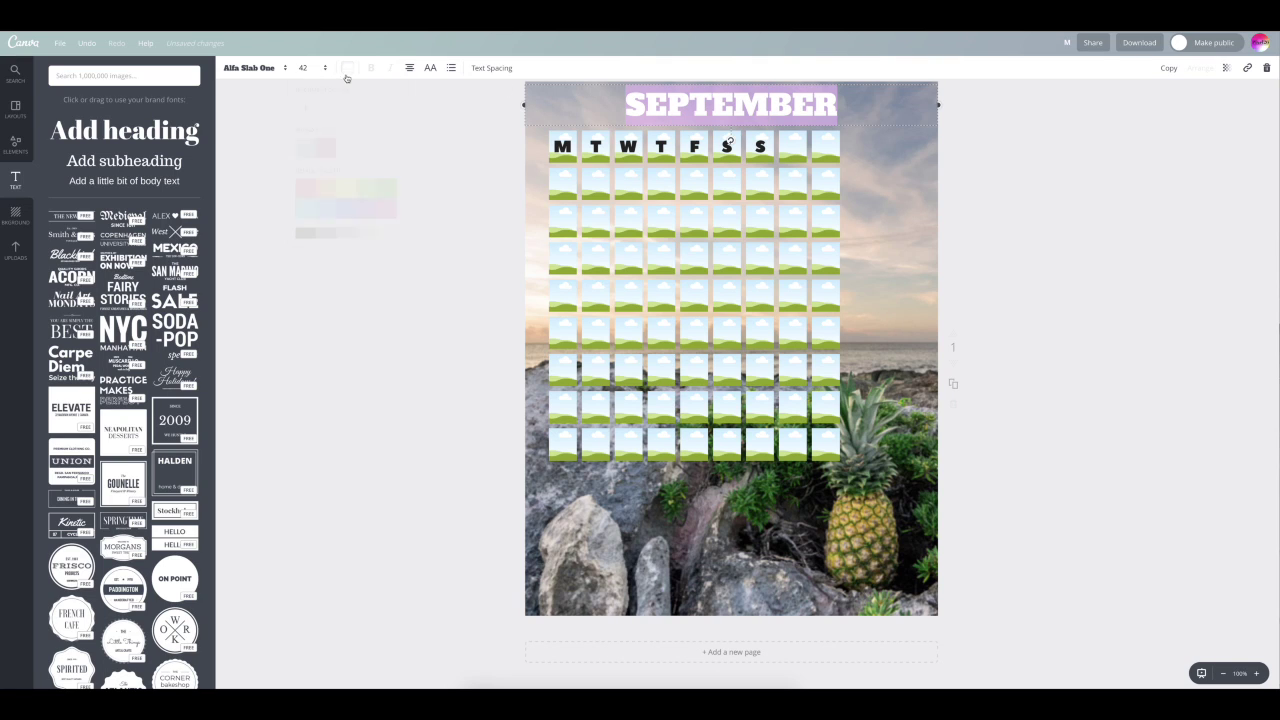
{"action": "left_click", "coordinate": [318, 235]}
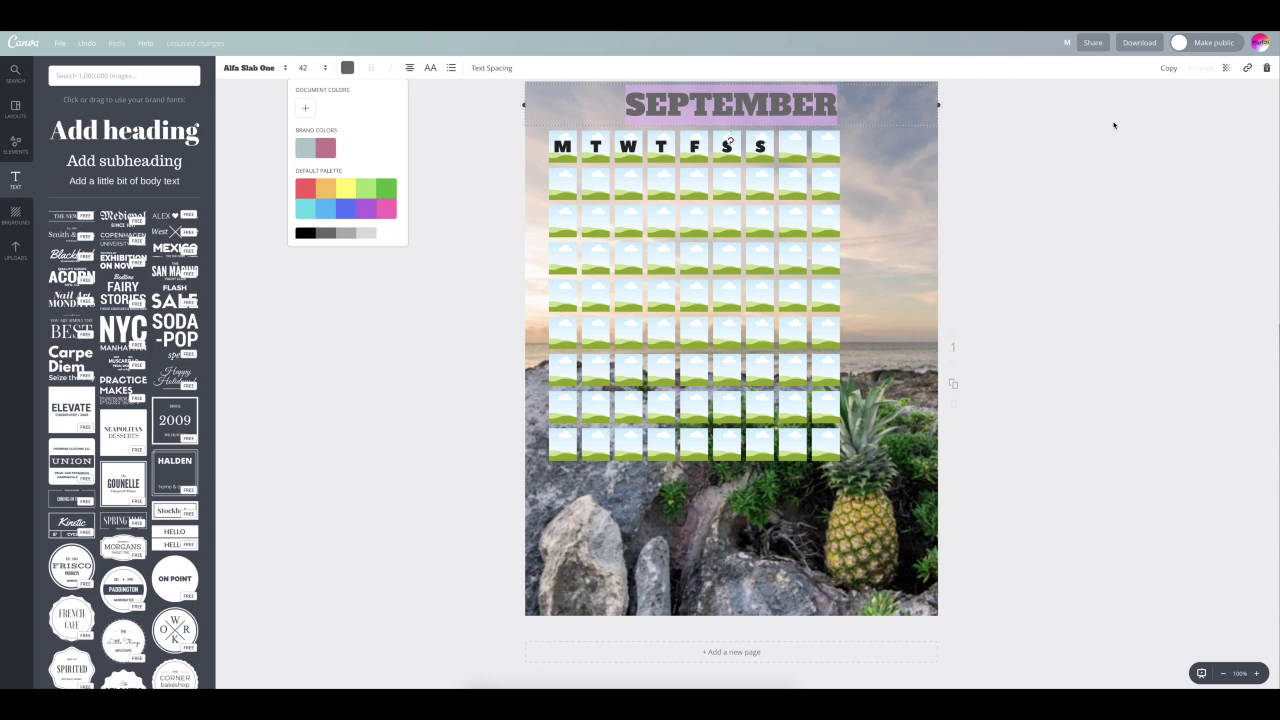
- Overlay a white copy of the SEPTEMBER heading, slightly offset above the dark grey original to create a shadow effect
{"action": "left_click", "coordinate": [1176, 70]}
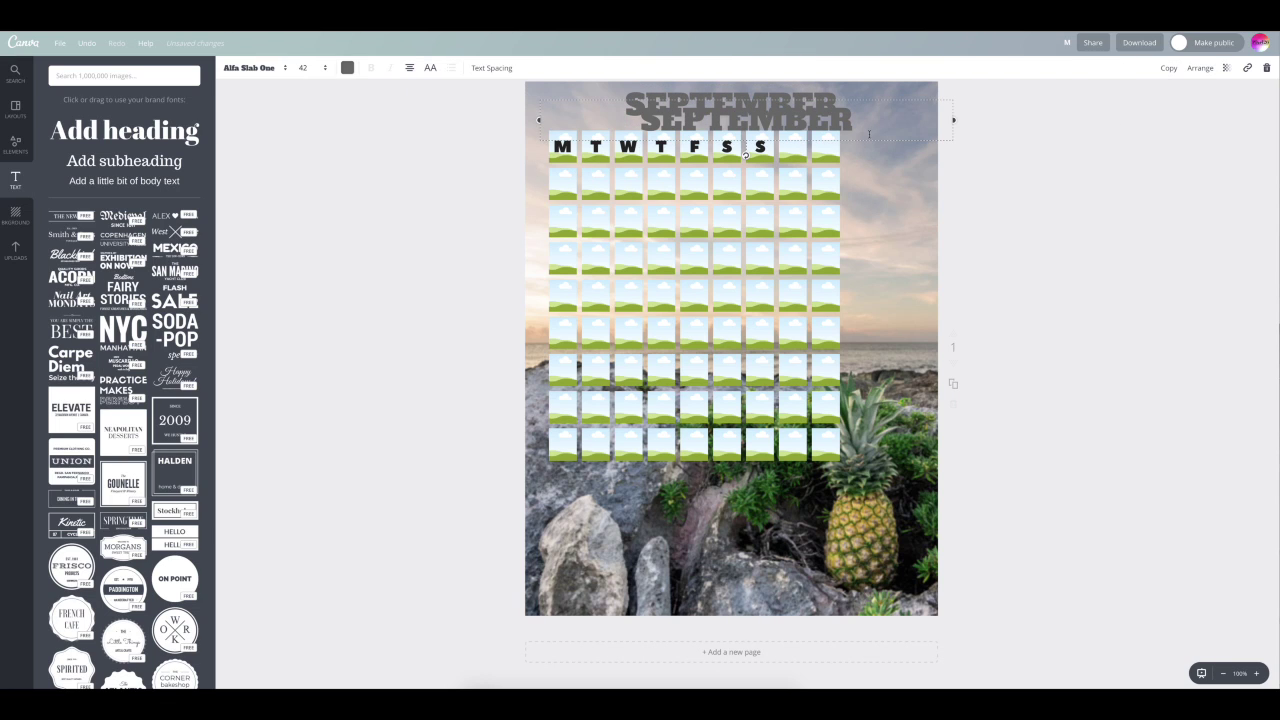
{"action": "mouse_move", "coordinate": [745, 155]}
{"action": "left_mouse_down"}
{"action": "mouse_move", "coordinate": [550, 157]}
{"action": "mouse_move", "coordinate": [735, 143]}
{"action": "mouse_move", "coordinate": [734, 158]}
{"action": "left_mouse_up"}
{"action": "left_click", "coordinate": [347, 68]}
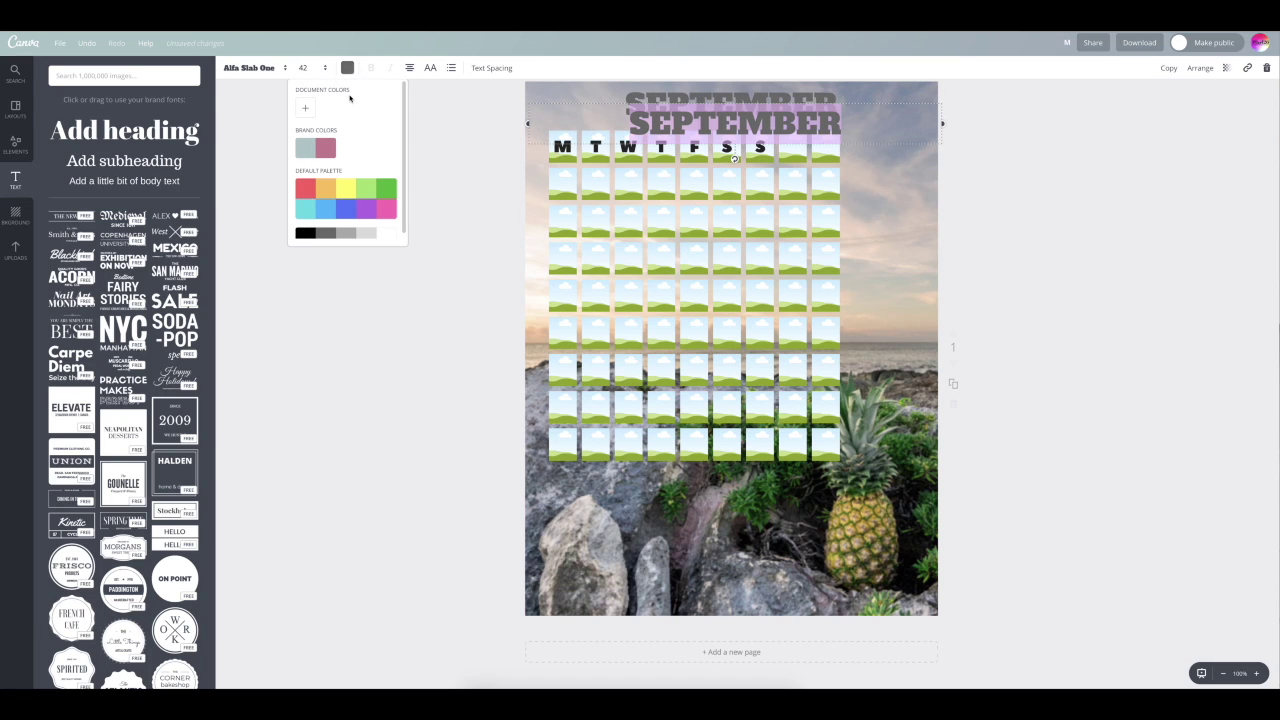
{"action": "left_click", "coordinate": [387, 234]}
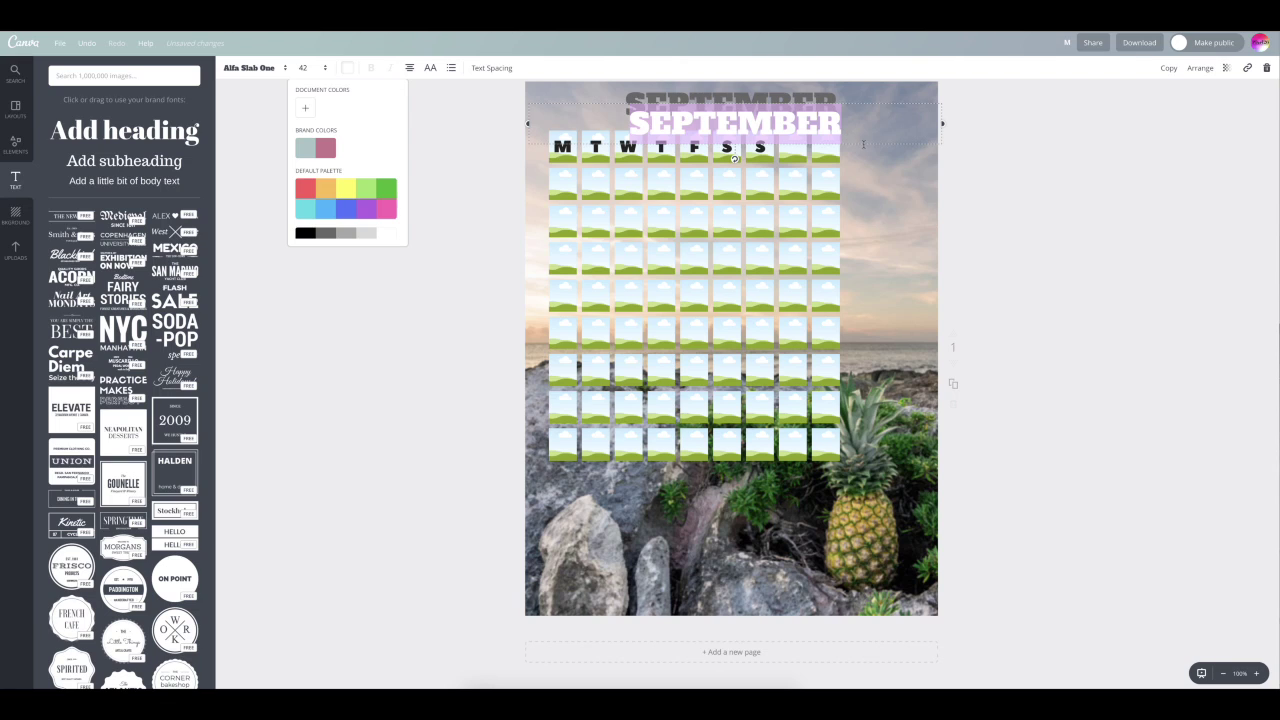
{"action": "left_click_drag", "start_coordinate": [871, 100], "coordinate": [871, 84]}
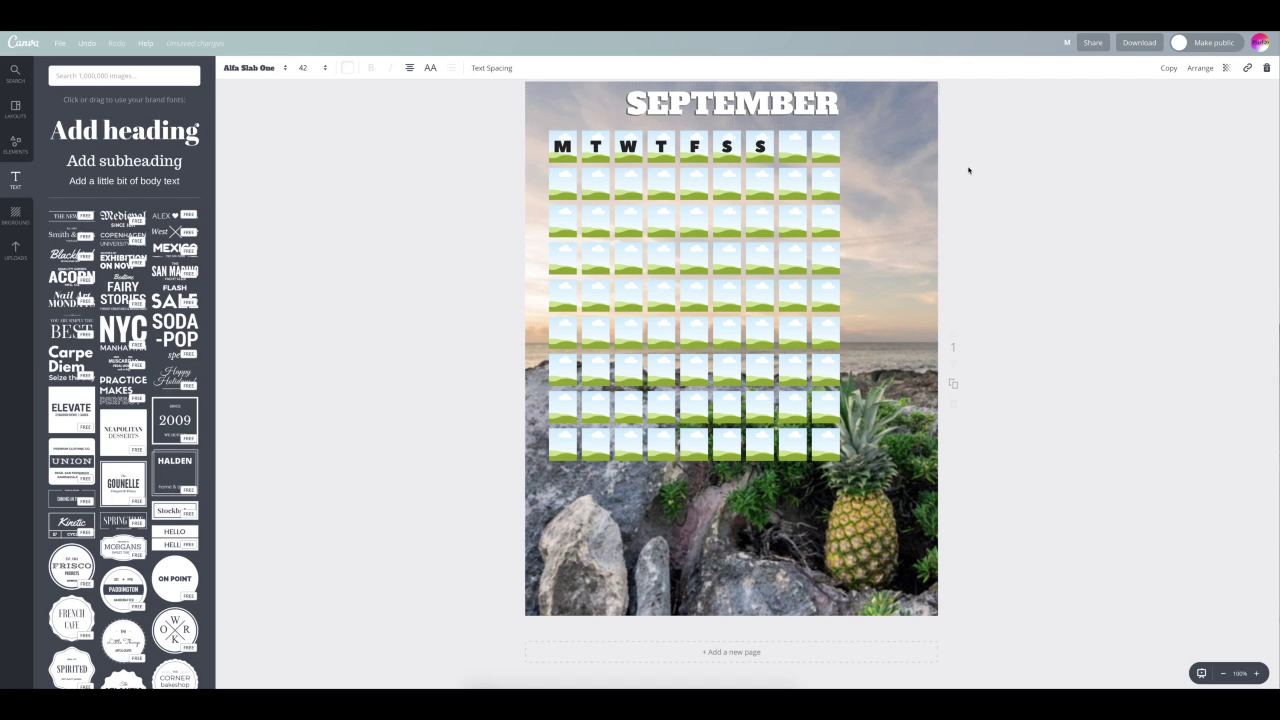
- Recolour all seven weekday letters in the grid's first row white
{"action": "left_click", "coordinate": [606, 141]}
{"action": "left_click", "coordinate": [565, 145]}
{"action": "left_click", "coordinate": [347, 67]}
{"action": "left_click", "coordinate": [380, 231]}
{"action": "left_click", "coordinate": [596, 147]}
{"action": "left_click", "coordinate": [347, 67]}
{"action": "left_click", "coordinate": [386, 232]}
{"action": "left_click", "coordinate": [628, 147]}
{"action": "left_click", "coordinate": [347, 67]}
{"action": "left_click", "coordinate": [386, 232]}
{"action": "left_click", "coordinate": [660, 147]}
{"action": "left_click", "coordinate": [386, 232]}
{"action": "left_click", "coordinate": [693, 147]}
{"action": "left_click", "coordinate": [347, 67]}
{"action": "left_click", "coordinate": [386, 232]}
{"action": "left_click", "coordinate": [727, 147]}
{"action": "left_click", "coordinate": [347, 67]}
{"action": "left_click", "coordinate": [386, 232]}
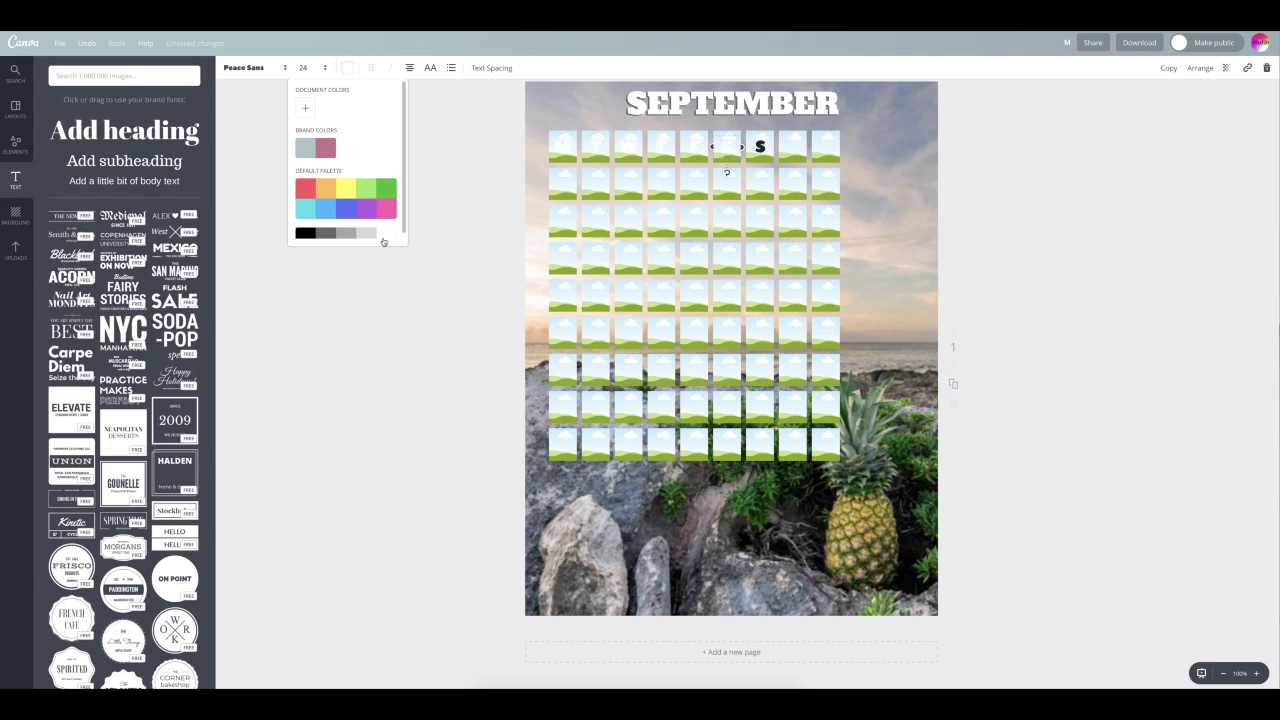
{"action": "left_click", "coordinate": [760, 147]}
{"action": "left_click", "coordinate": [347, 67]}
{"action": "left_click", "coordinate": [386, 232]}
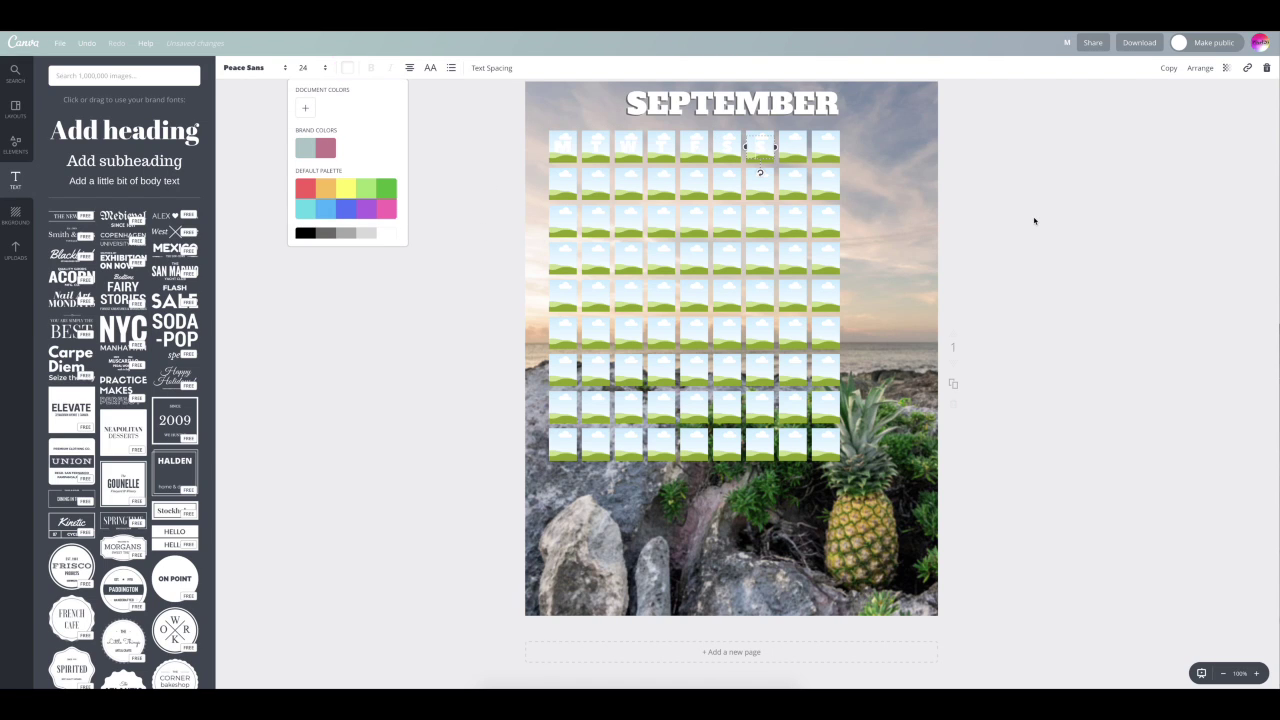
{"action": "left_click", "coordinate": [962, 205]}
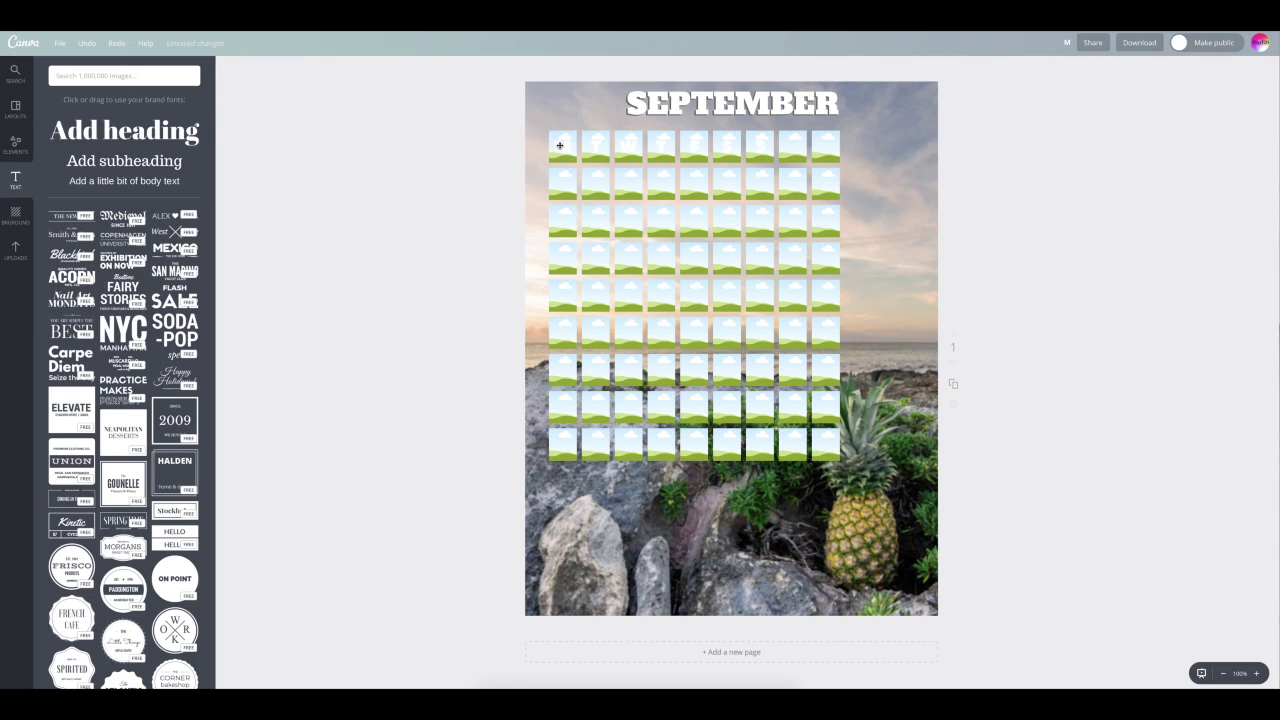
- Duplicate the M weekday letter, change the copy to "1" and place it in the cell below the first T of Thursday
{"action": "left_click", "coordinate": [562, 147]}
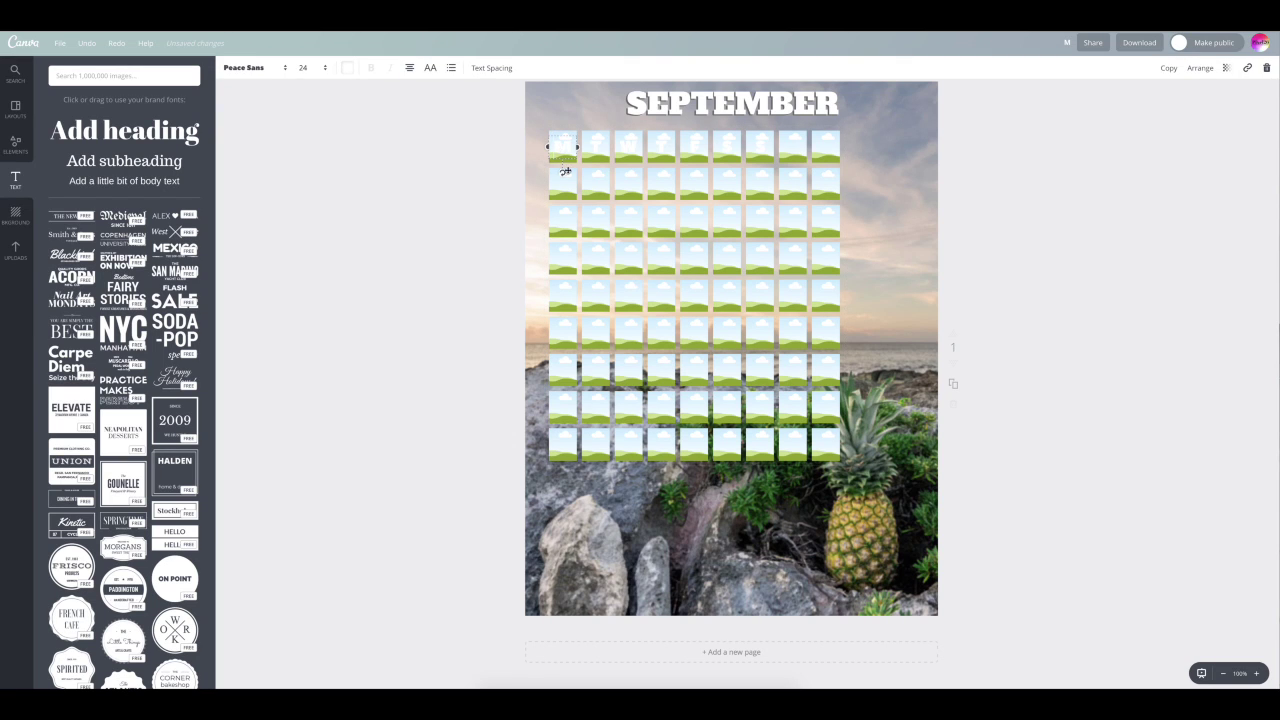
{"action": "left_click", "coordinate": [1171, 68]}
{"action": "double_click", "coordinate": [578, 161]}
{"action": "type", "text": "1"}
{"action": "left_click_drag", "start_coordinate": [576, 149], "coordinate": [674, 190]}
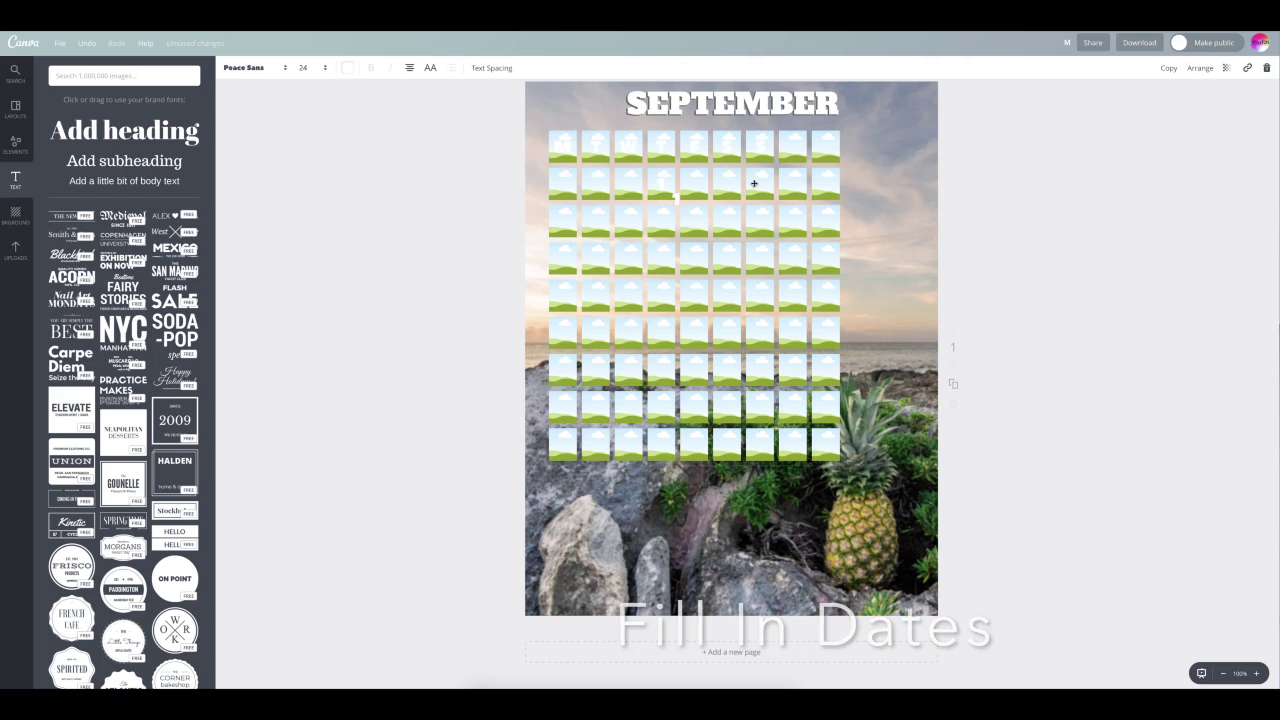
- Fill in the remaining dates through 30 with copies of the 1, arranged in seven columns under the weekday letters
{"action": "left_click_drag", "start_coordinate": [678, 191], "coordinate": [700, 176]}
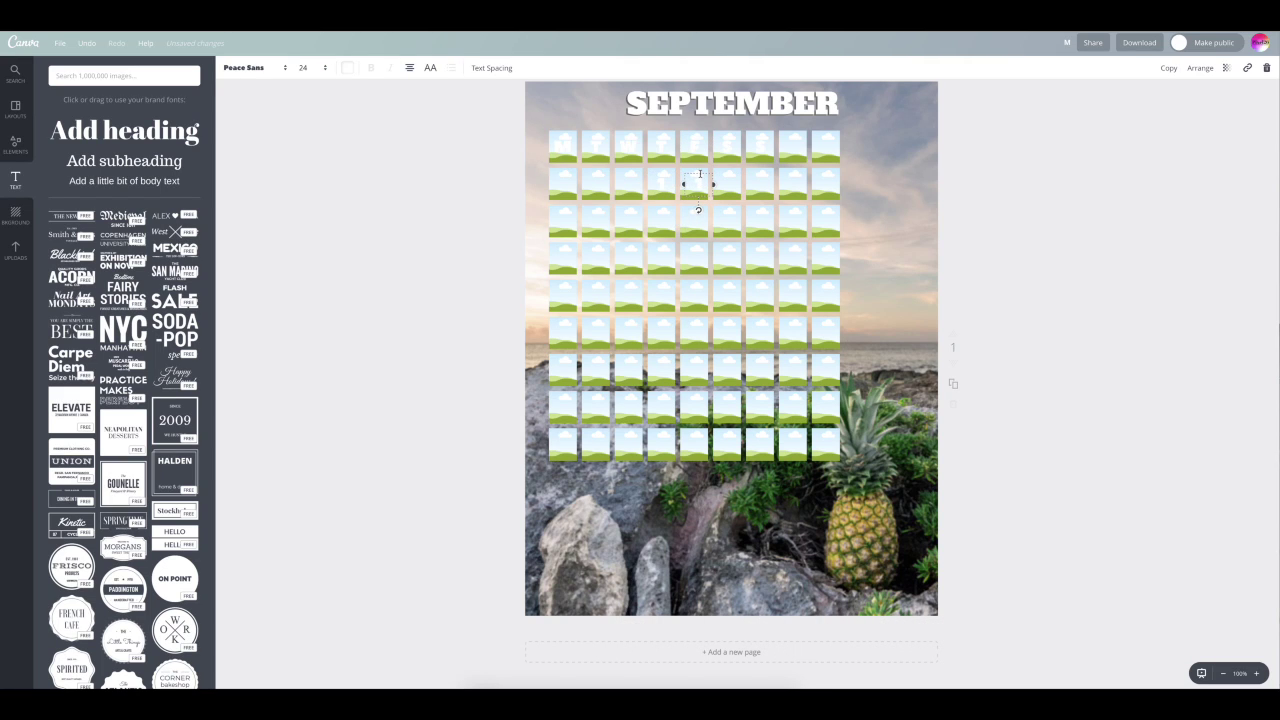
{"action": "left_click_drag", "start_coordinate": [705, 173], "coordinate": [703, 176]}
{"action": "left_click", "coordinate": [1170, 68]}
{"action": "left_click_drag", "start_coordinate": [716, 187], "coordinate": [735, 175]}
{"action": "left_click", "coordinate": [1170, 68]}
{"action": "left_click_drag", "start_coordinate": [740, 188], "coordinate": [757, 176]}
{"action": "left_click", "coordinate": [766, 289]}
{"action": "key", "text": "Escape"}
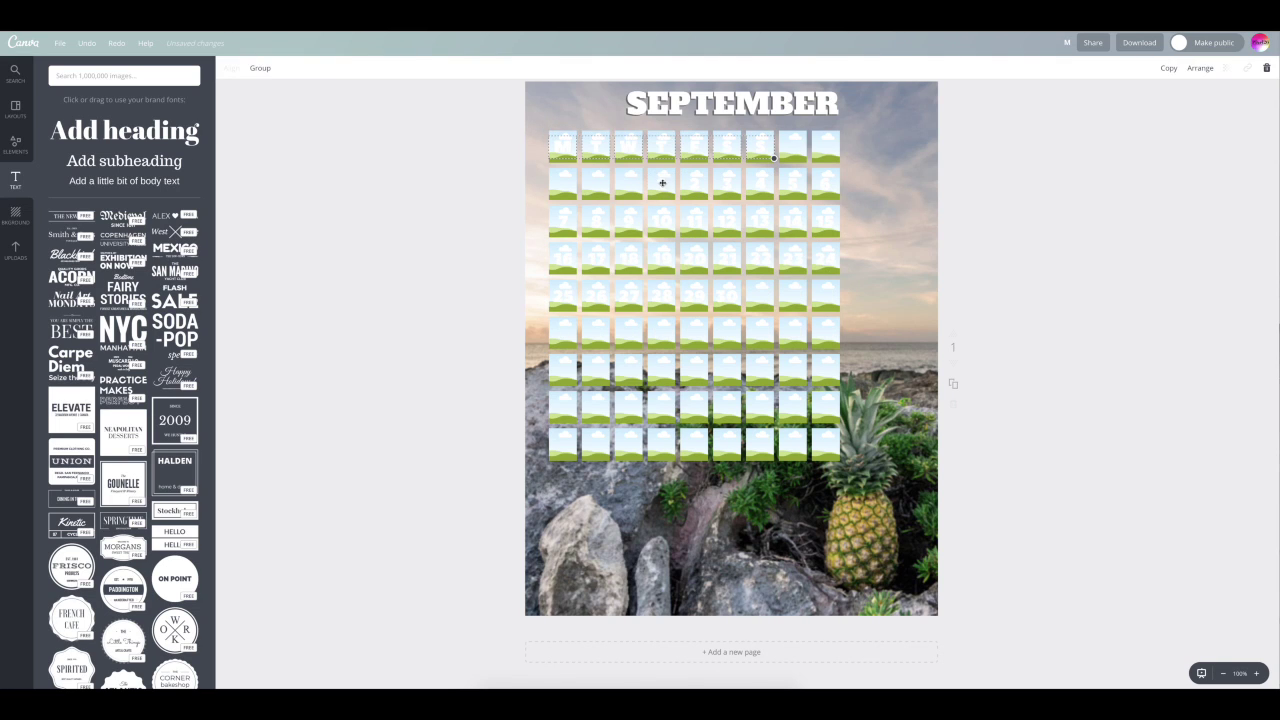
{"action": "key", "text": "ctrl+z"}
{"action": "key", "text": "ctrl+z"}
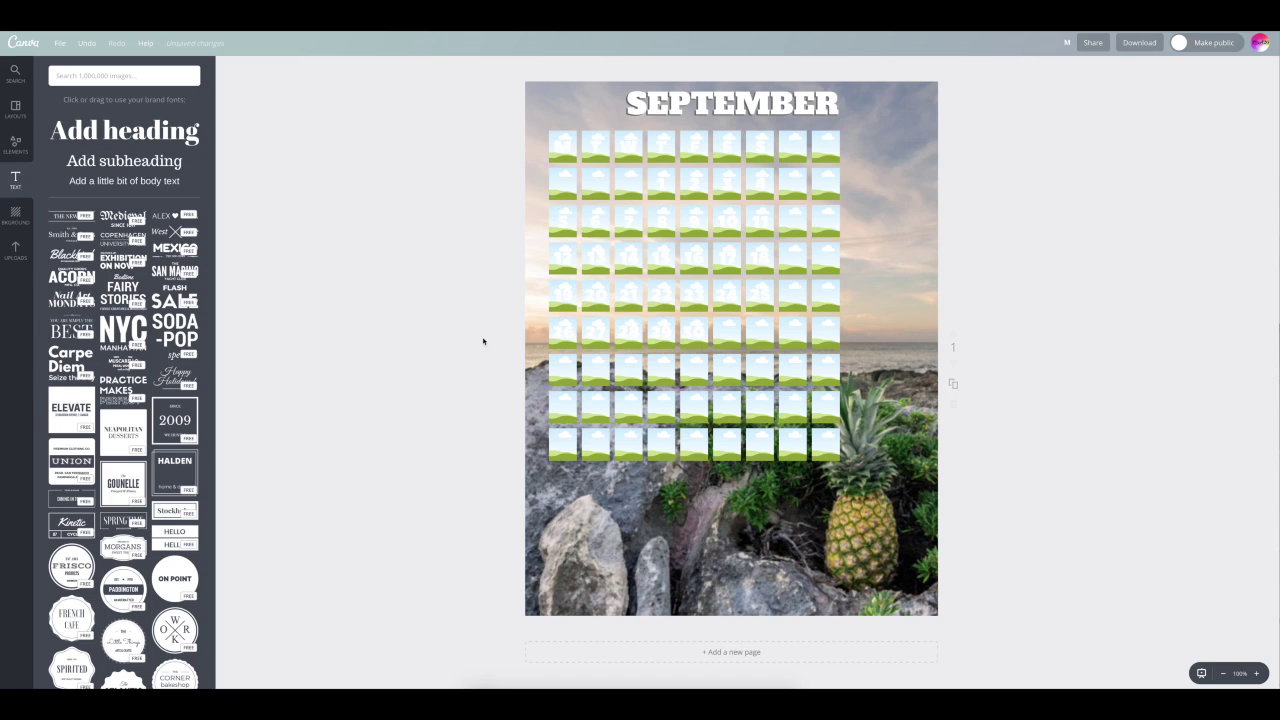
- Delete the cell grid from behind the dates
{"action": "left_click", "coordinate": [590, 458]}
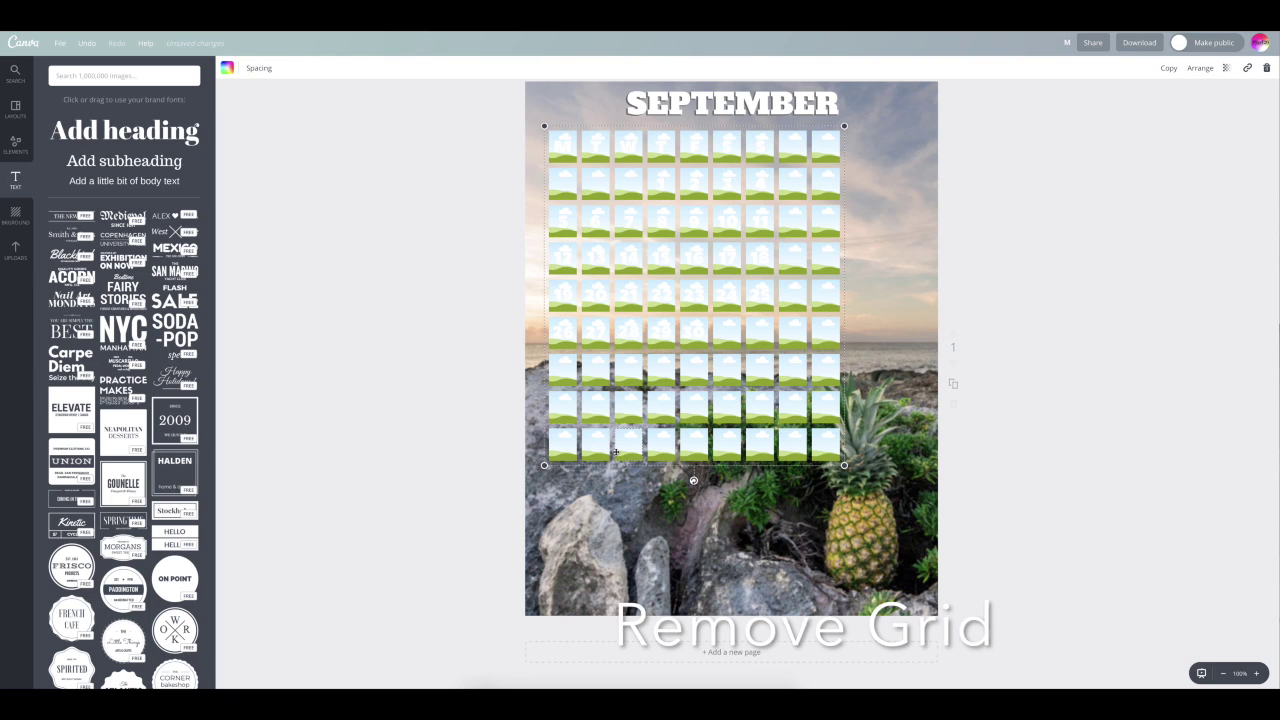
{"action": "key", "text": "Delete"}
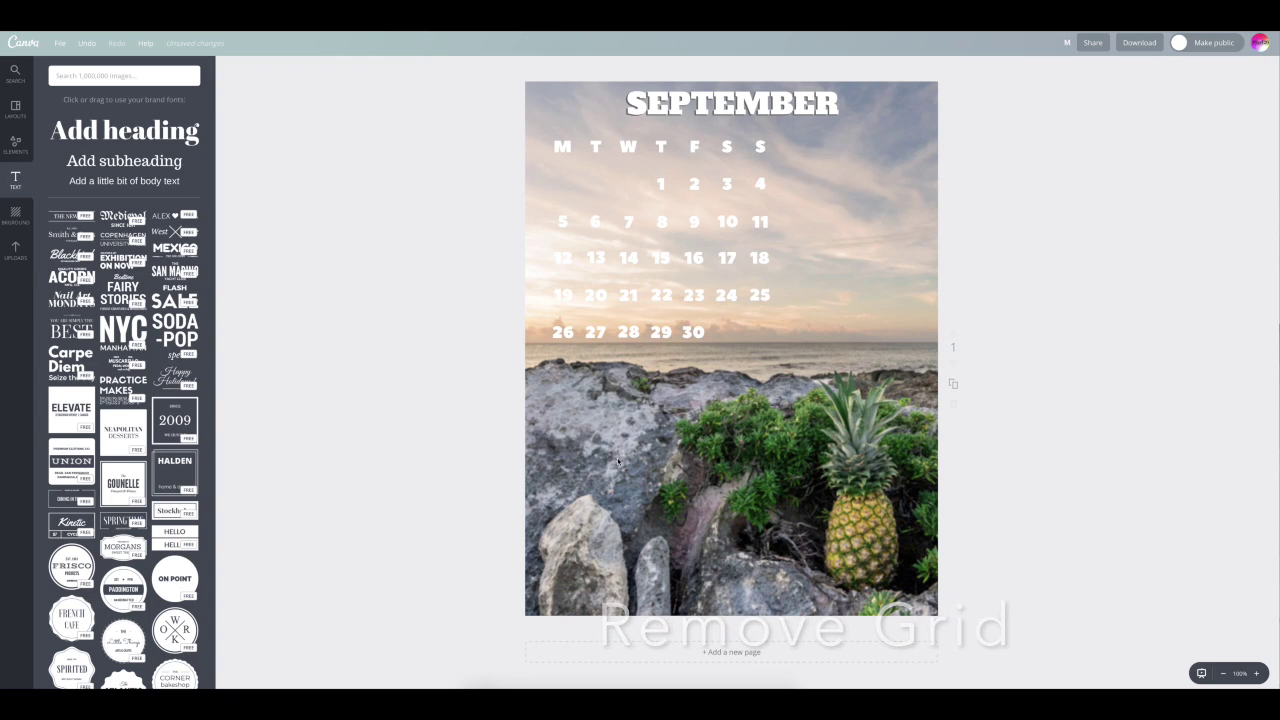
- Select all weekday letters and dates without the background, enlarge them slightly and centre them beneath the SEPTEMBER heading
{"action": "left_click_drag", "start_coordinate": [452, 122], "coordinate": [815, 357]}
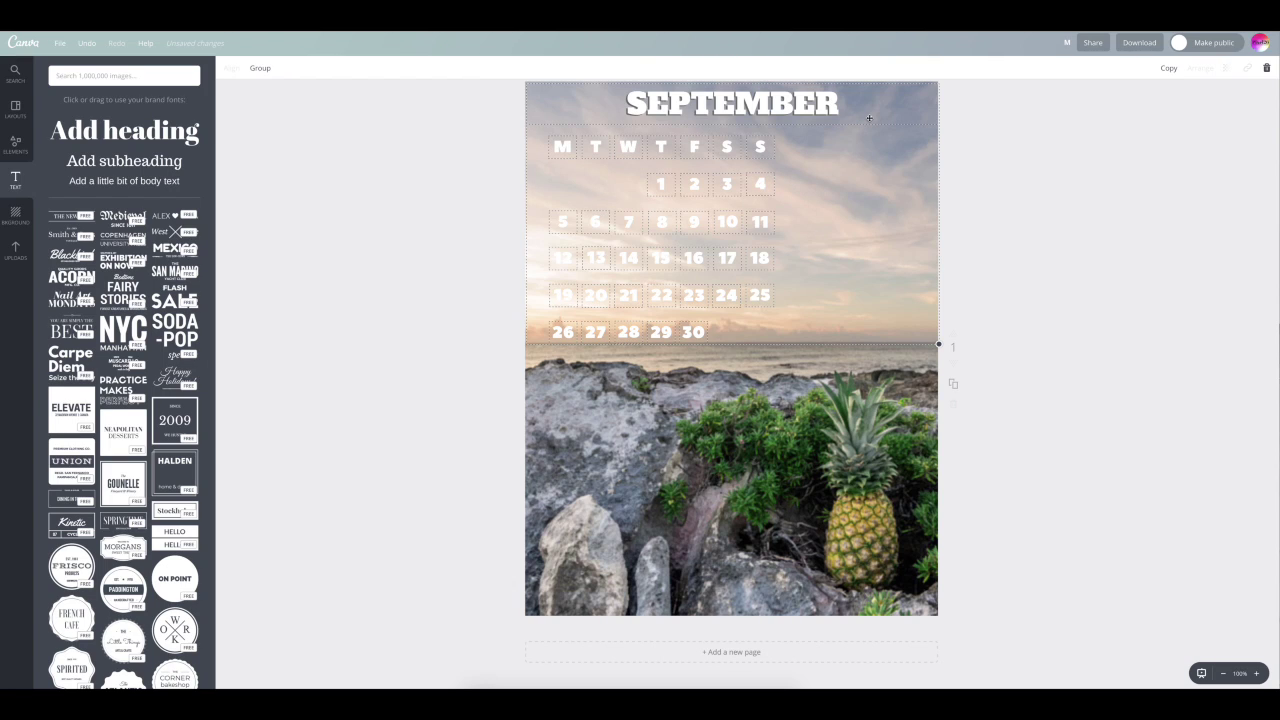
{"action": "left_click", "coordinate": [869, 121], "text": "shift"}
{"action": "mouse_move", "coordinate": [774, 346]}
{"action": "left_mouse_down"}
{"action": "mouse_move", "coordinate": [817, 400]}
{"action": "mouse_move", "coordinate": [793, 362]}
{"action": "left_mouse_up"}
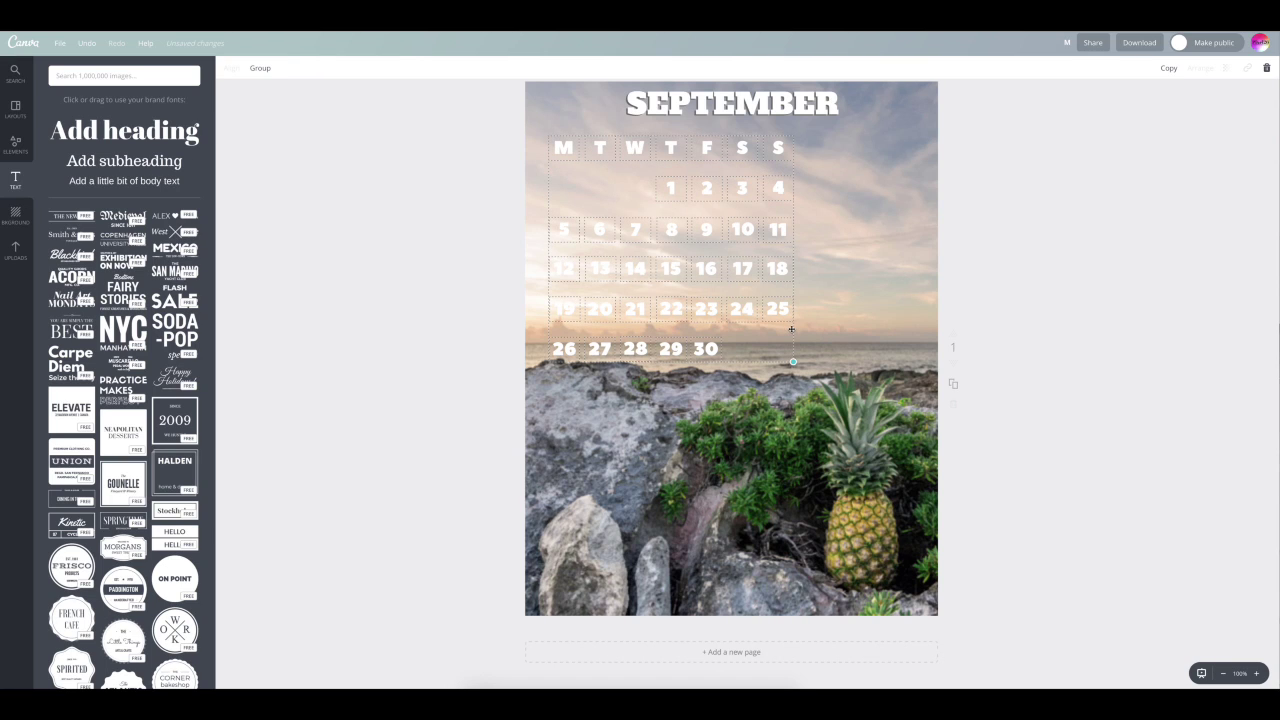
{"action": "left_click_drag", "start_coordinate": [798, 329], "coordinate": [855, 327]}
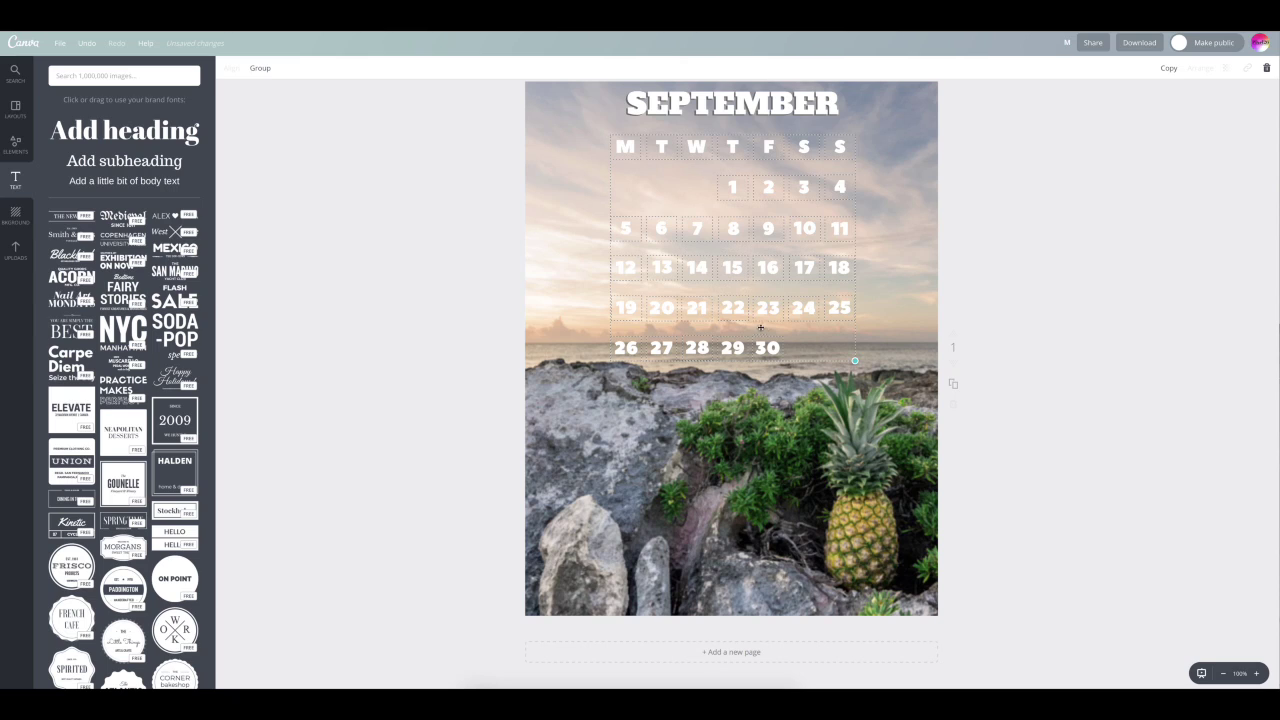
- Add a square shape to the page and colour it white
{"action": "left_click", "coordinate": [15, 144]}
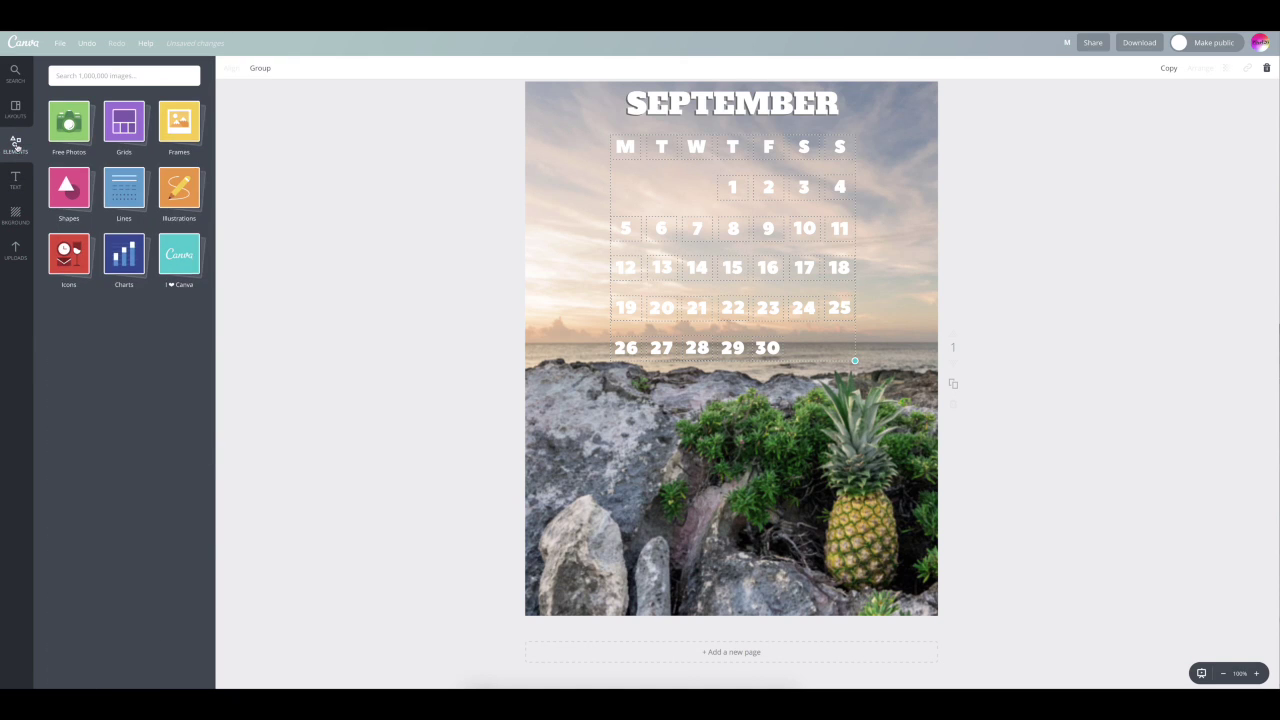
{"action": "left_click", "coordinate": [68, 187]}
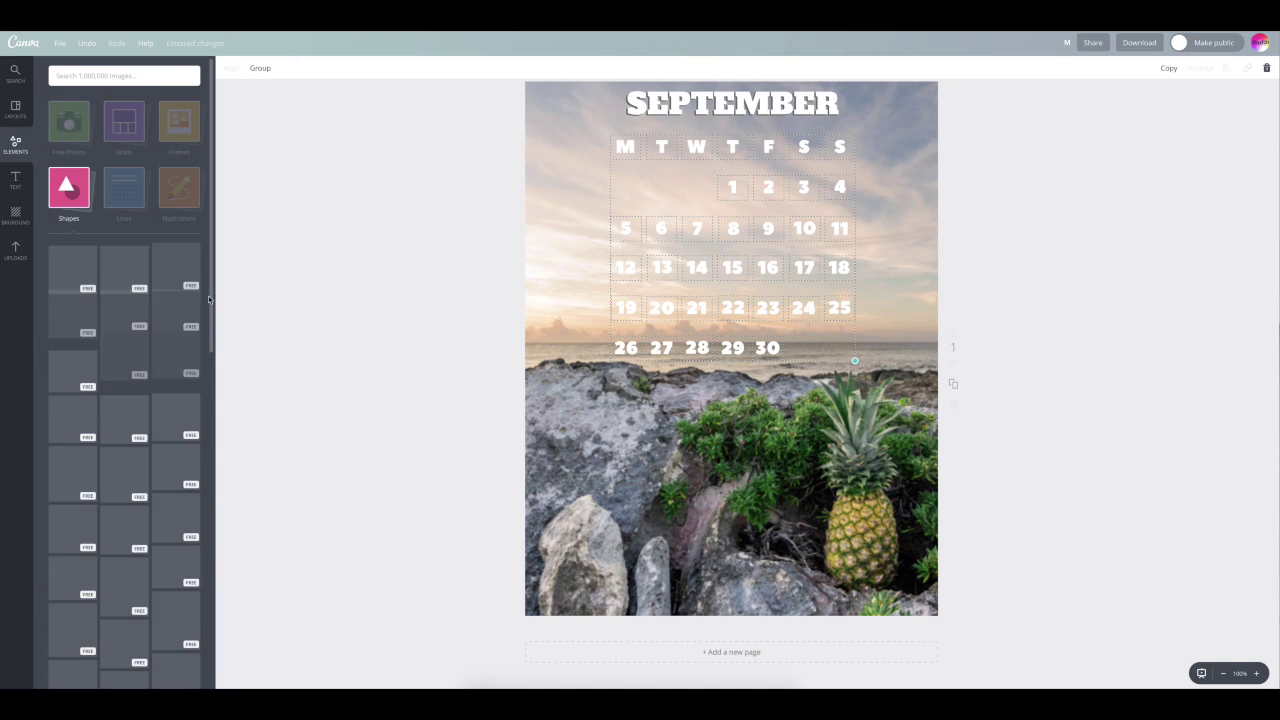
{"action": "left_click", "coordinate": [72, 272]}
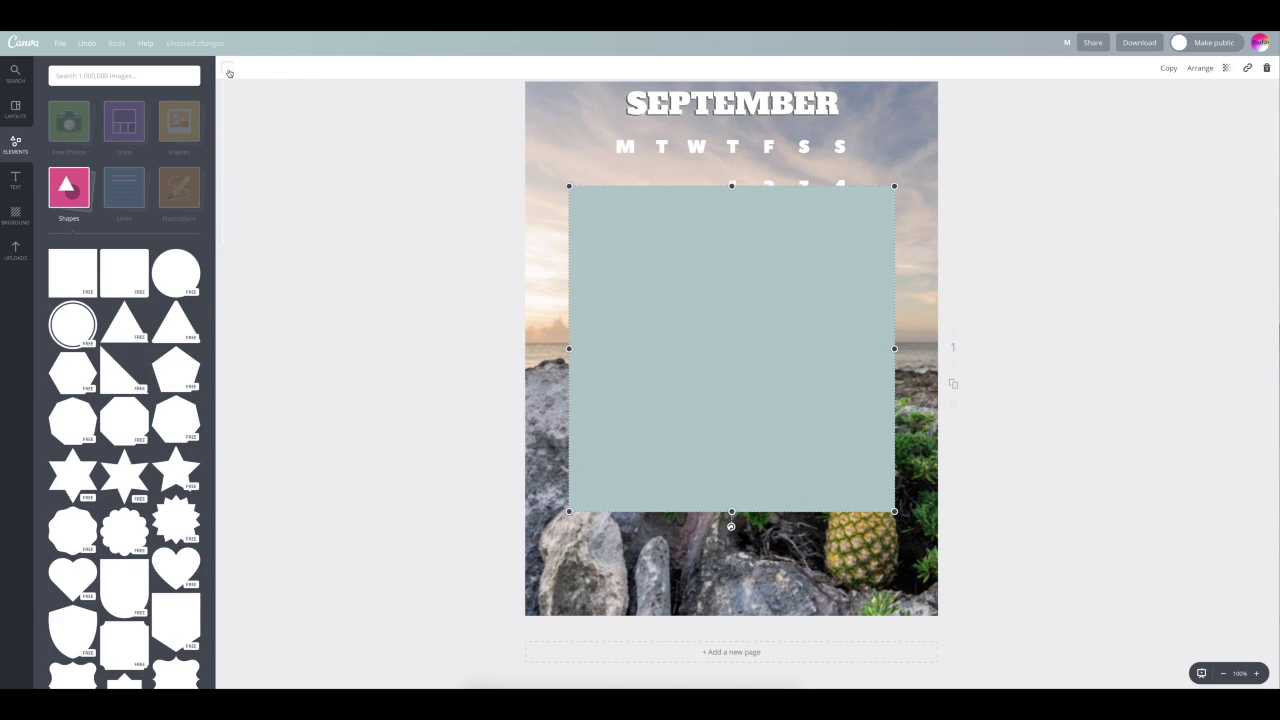
{"action": "left_click", "coordinate": [229, 72]}
{"action": "left_click", "coordinate": [322, 231]}
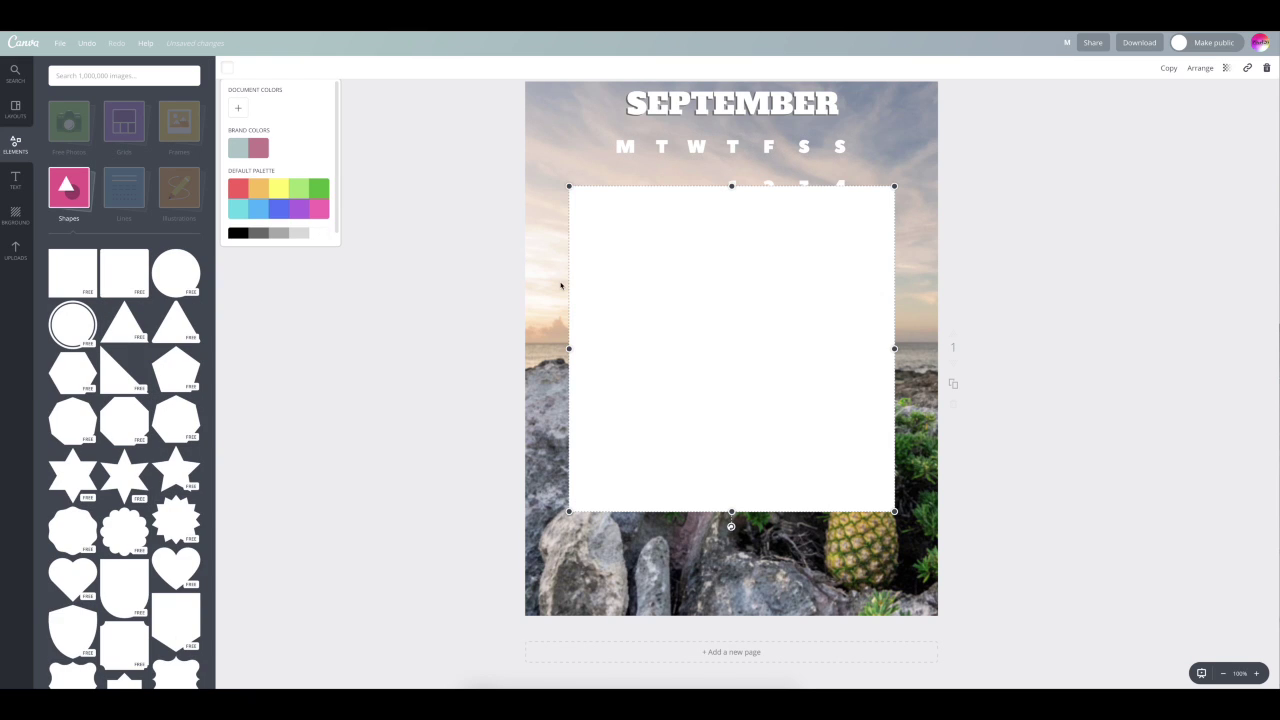
- Resize the white square to frame the weekday letters and dates, and make it semi-transparent
{"action": "left_click_drag", "start_coordinate": [633, 404], "coordinate": [636, 371]}
{"action": "left_click_drag", "start_coordinate": [732, 461], "coordinate": [733, 371]}
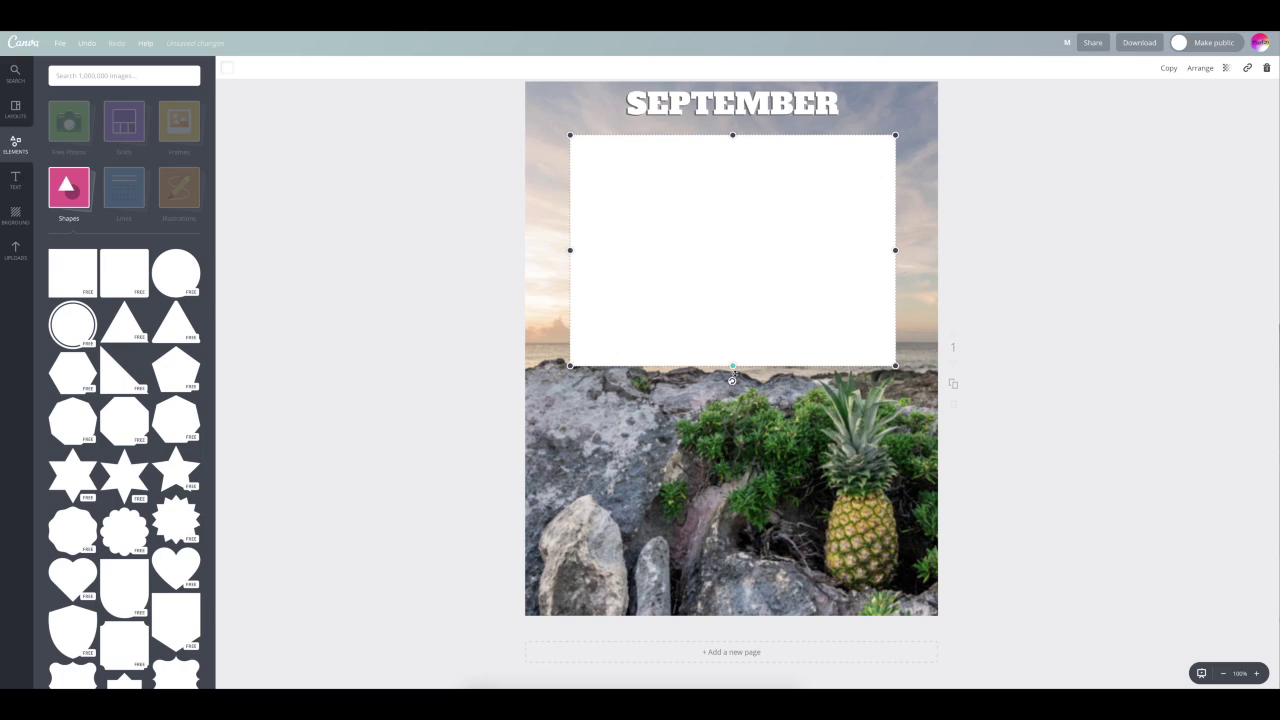
{"action": "left_click", "coordinate": [1227, 69]}
{"action": "left_click_drag", "start_coordinate": [1202, 98], "coordinate": [1173, 102]}
{"action": "left_click_drag", "start_coordinate": [570, 250], "coordinate": [602, 250]}
{"action": "left_click_drag", "start_coordinate": [897, 251], "coordinate": [860, 251]}
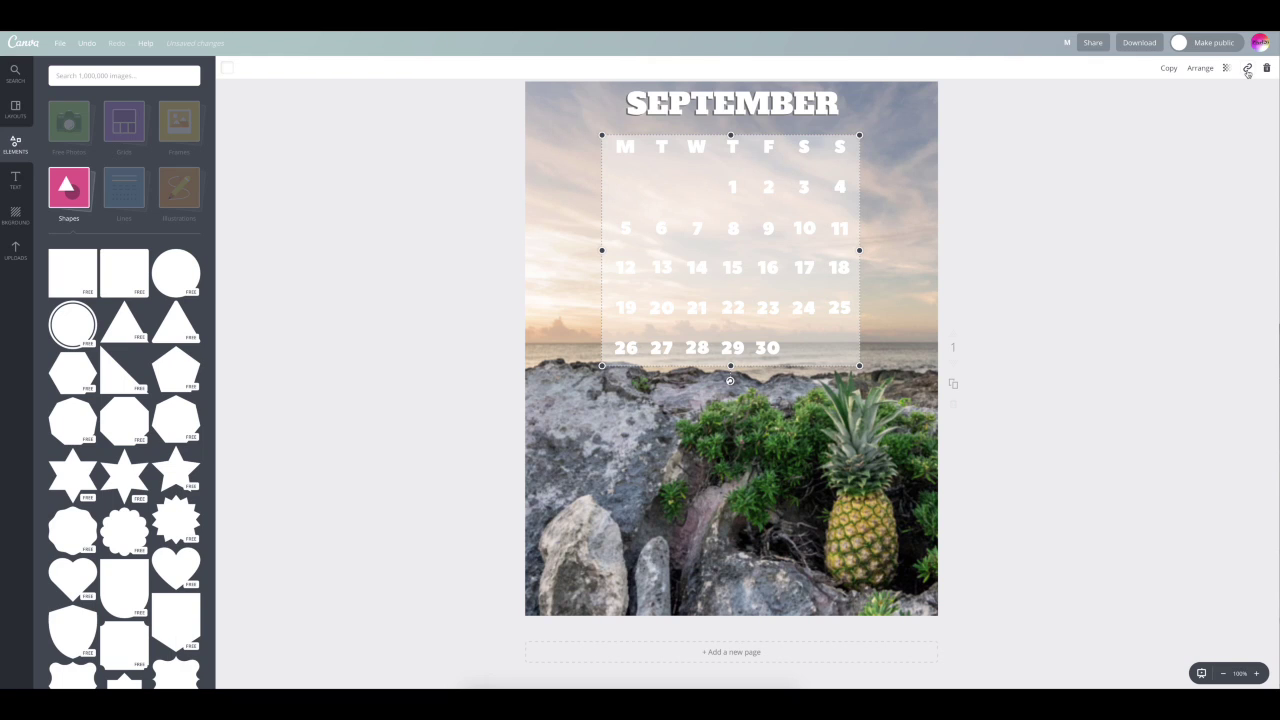
- Send the semi-transparent white rectangle backward in the layer order
{"action": "left_click", "coordinate": [1200, 68]}
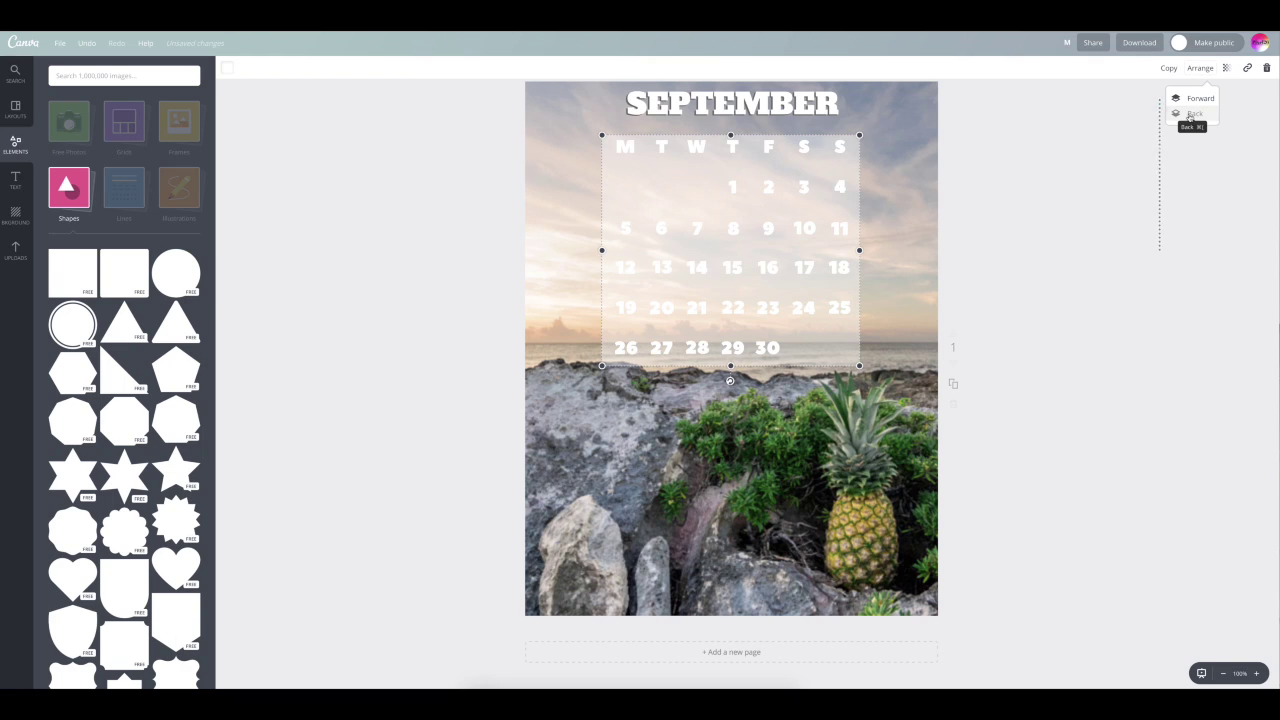
{"action": "left_click", "coordinate": [1190, 115]}
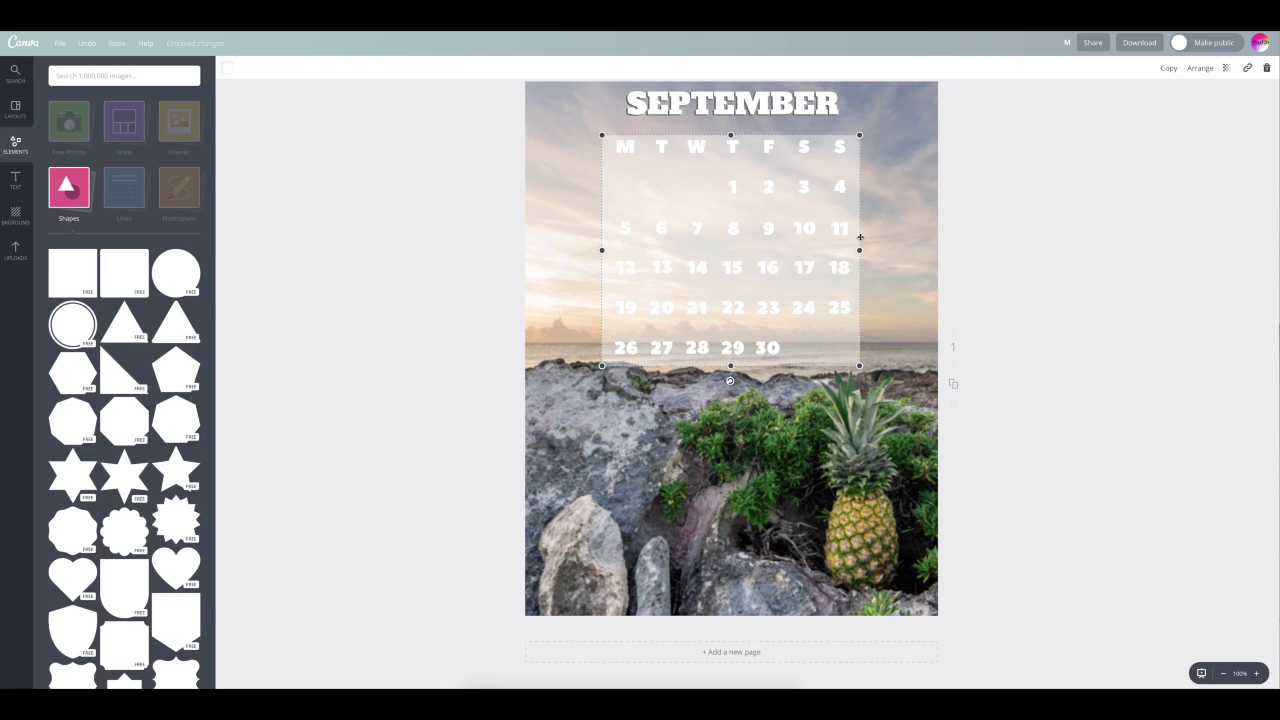
{"action": "left_click", "coordinate": [1046, 249]}
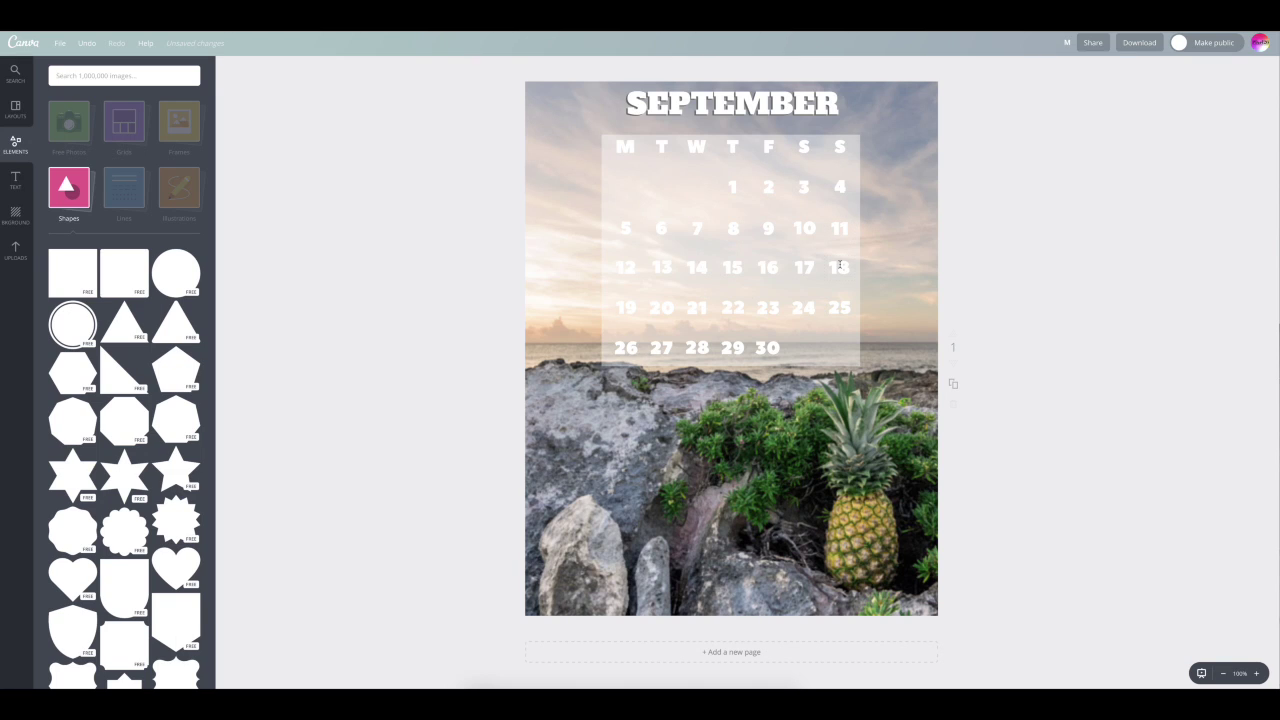
- Add a line with square end caps to the page and colour it white
{"action": "left_click", "coordinate": [840, 266]}
{"action": "left_click", "coordinate": [84, 190]}
{"action": "left_click", "coordinate": [130, 184]}
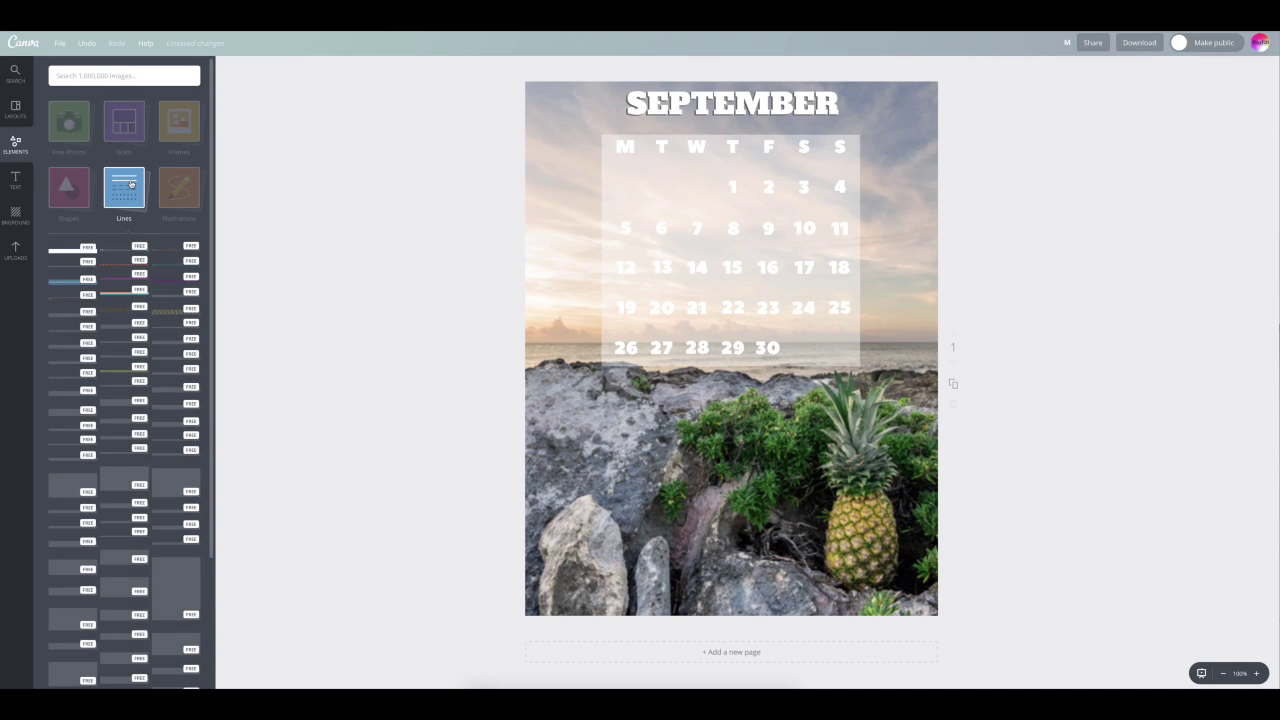
{"action": "left_click", "coordinate": [114, 251]}
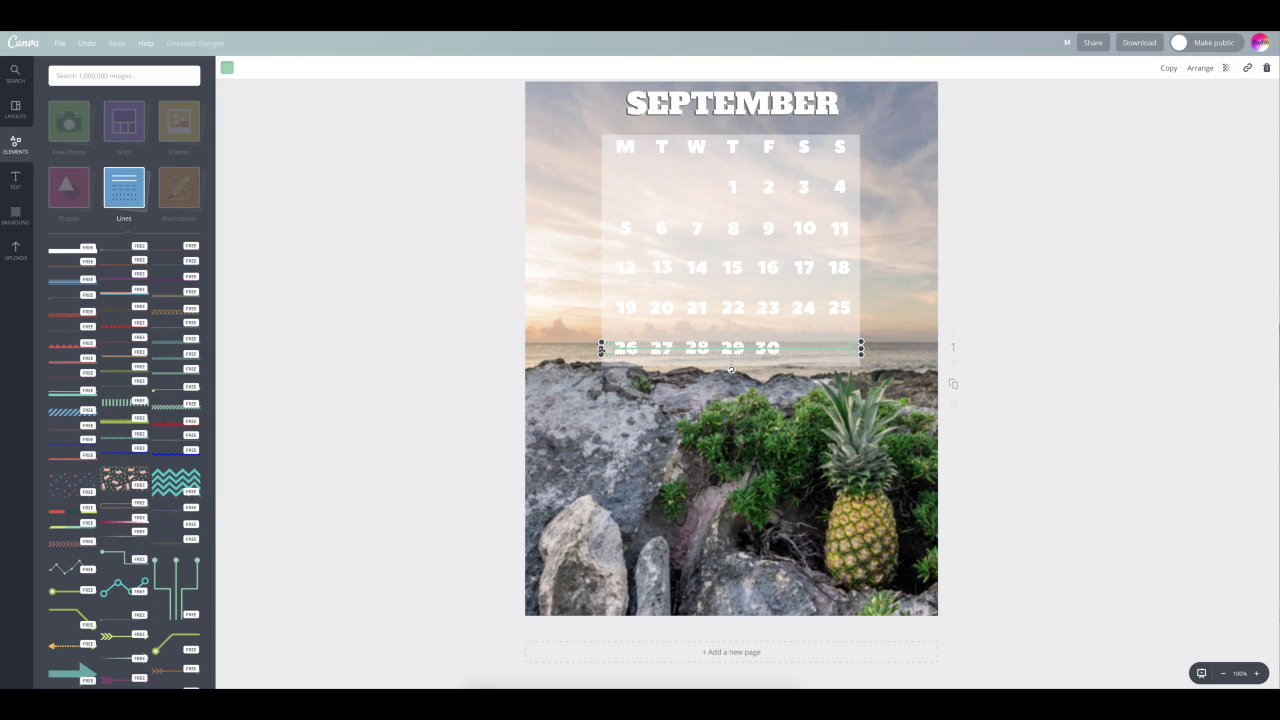
{"action": "left_click", "coordinate": [228, 69]}
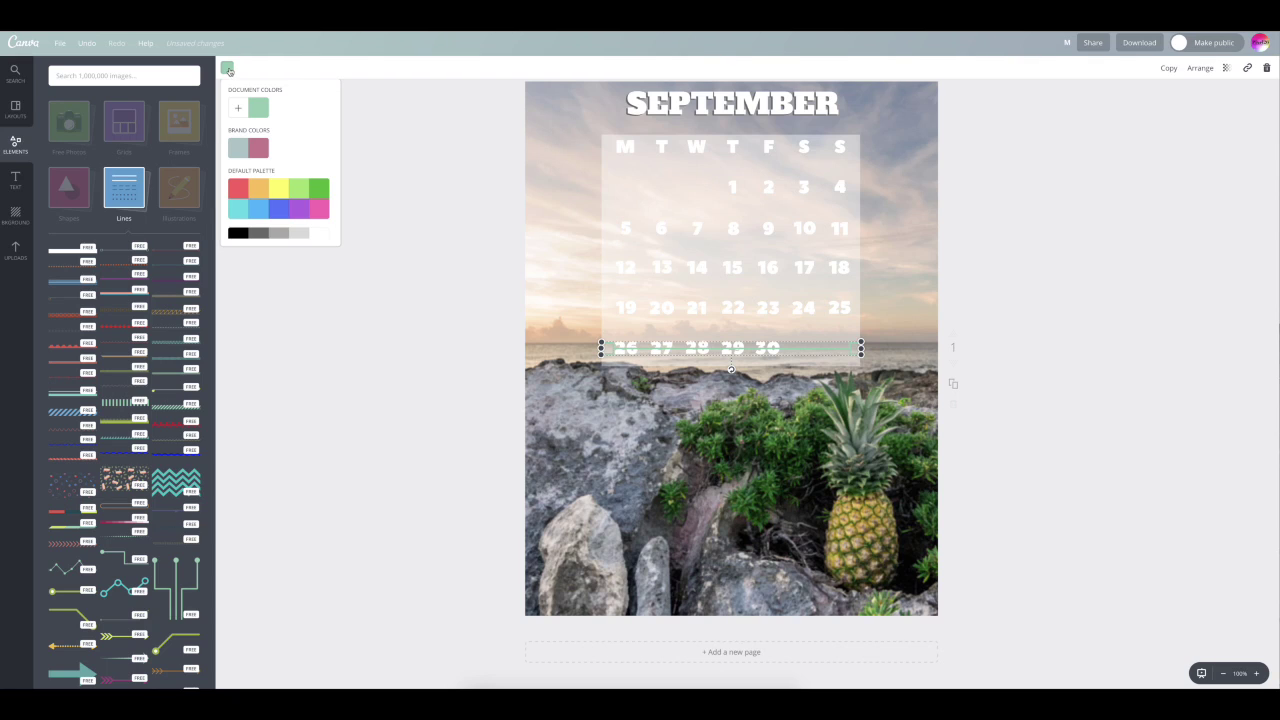
{"action": "left_click", "coordinate": [319, 234]}
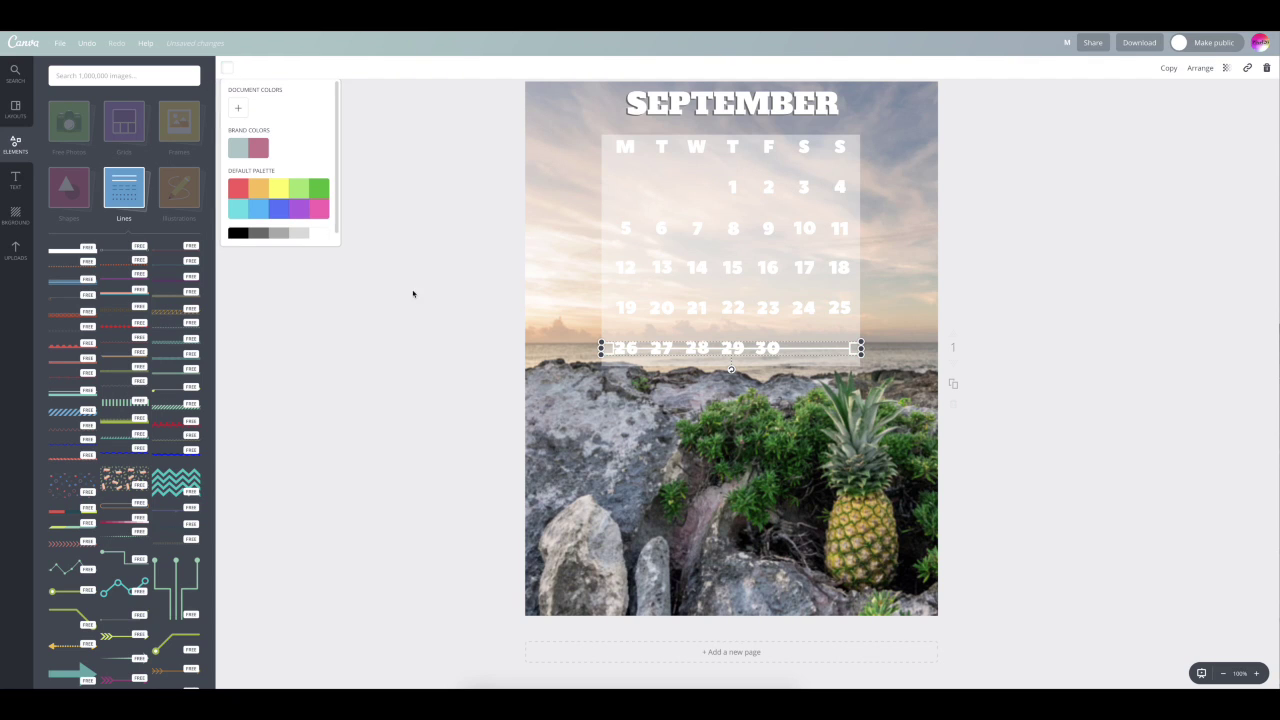
- Widen the white line to nearly the page width and place it directly under the SEPTEMBER heading
{"action": "left_click_drag", "start_coordinate": [601, 347], "coordinate": [551, 347]}
{"action": "left_click_drag", "start_coordinate": [860, 347], "coordinate": [922, 348]}
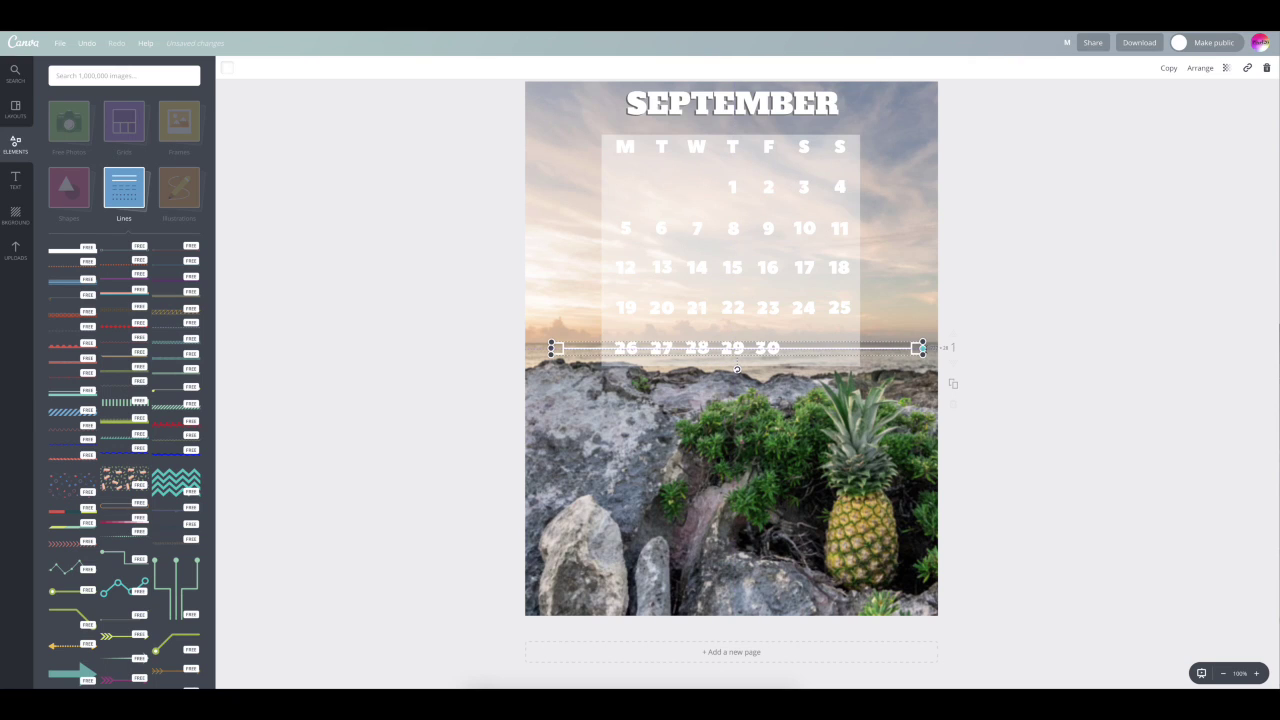
{"action": "left_click_drag", "start_coordinate": [583, 346], "coordinate": [583, 313]}
{"action": "left_click_drag", "start_coordinate": [583, 255], "coordinate": [577, 121]}
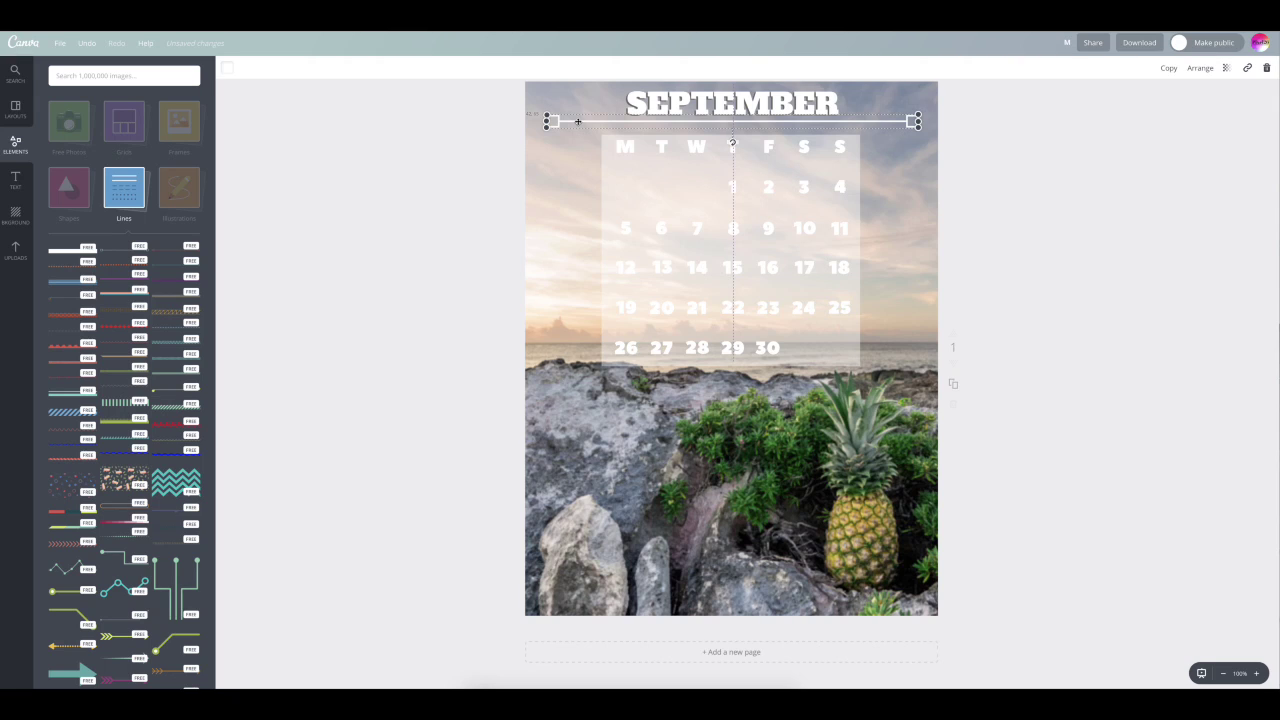
{"action": "left_click", "coordinate": [562, 349]}
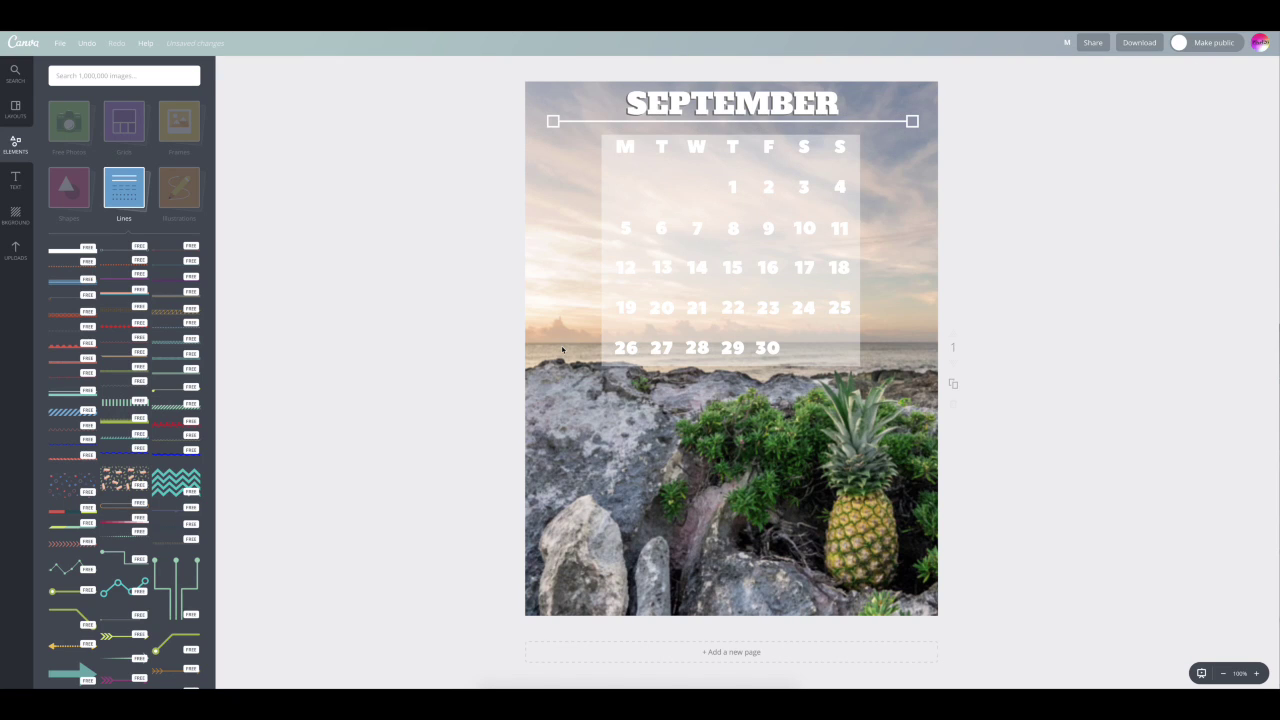
- Try a few filters on the background photo, including Edge and Epic, and apply Nordic
{"action": "left_click", "coordinate": [933, 456]}
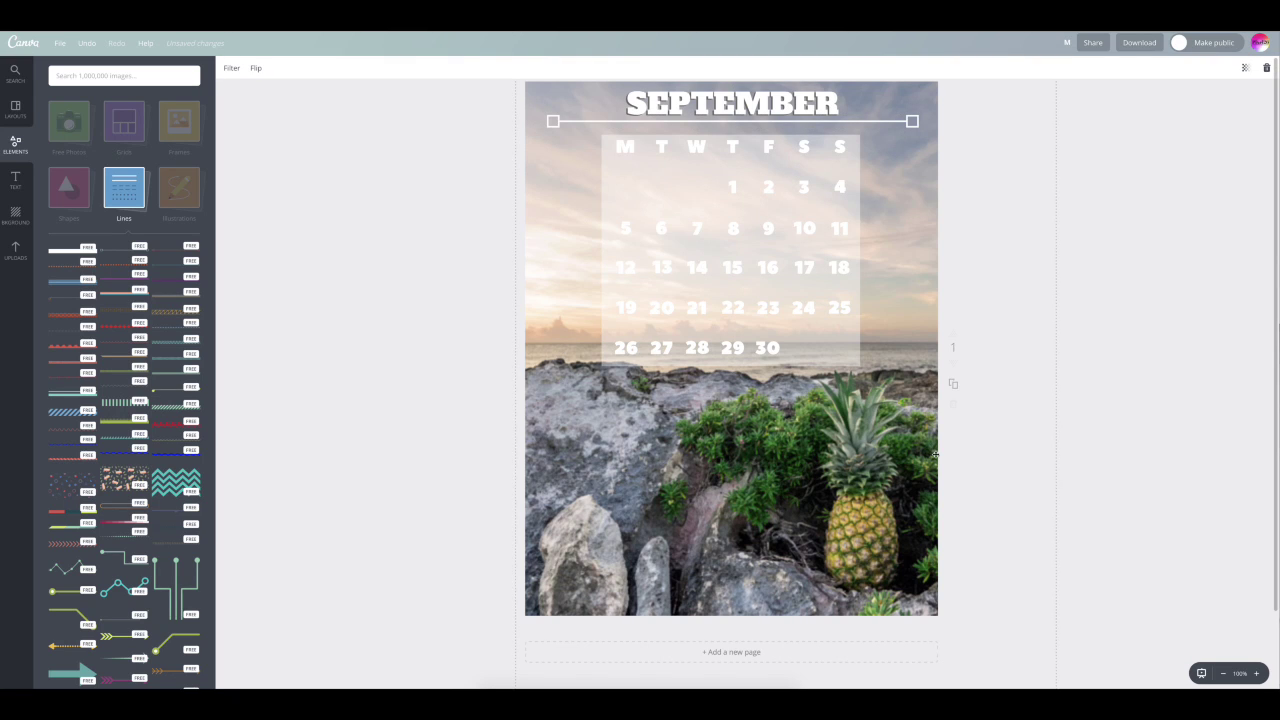
{"action": "left_click", "coordinate": [231, 68]}
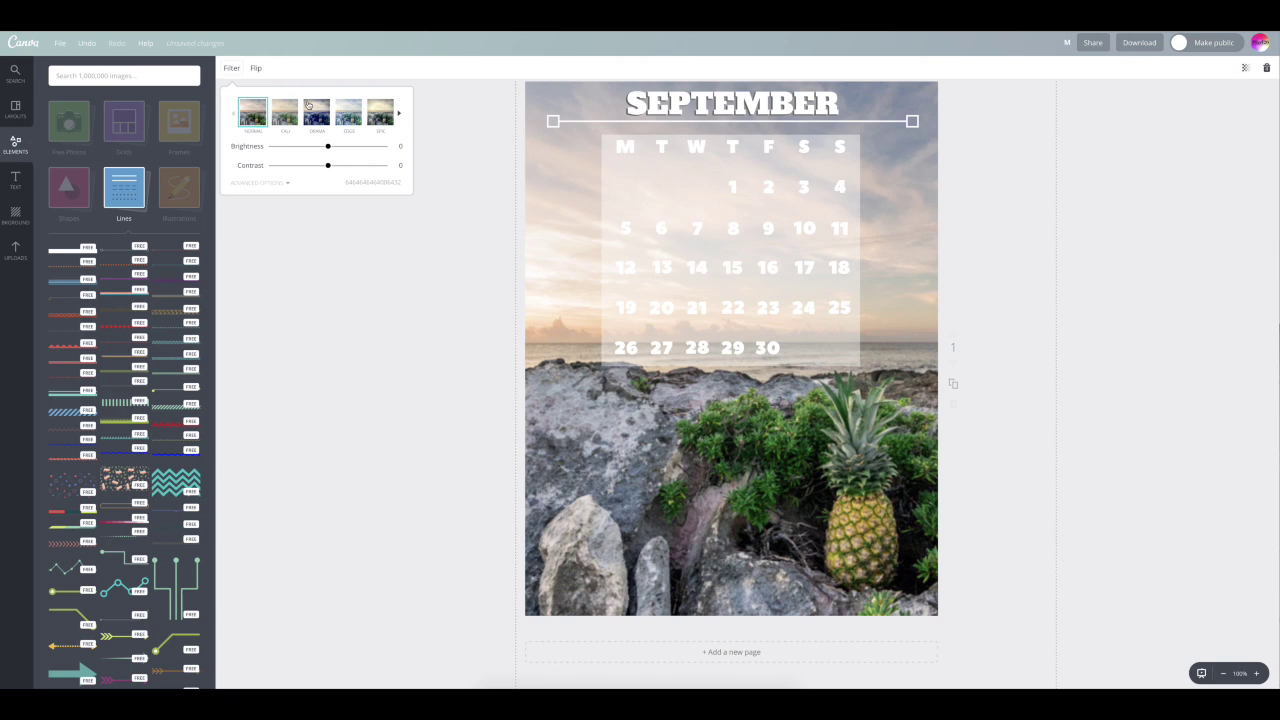
{"action": "left_click", "coordinate": [314, 110]}
{"action": "left_click", "coordinate": [341, 113]}
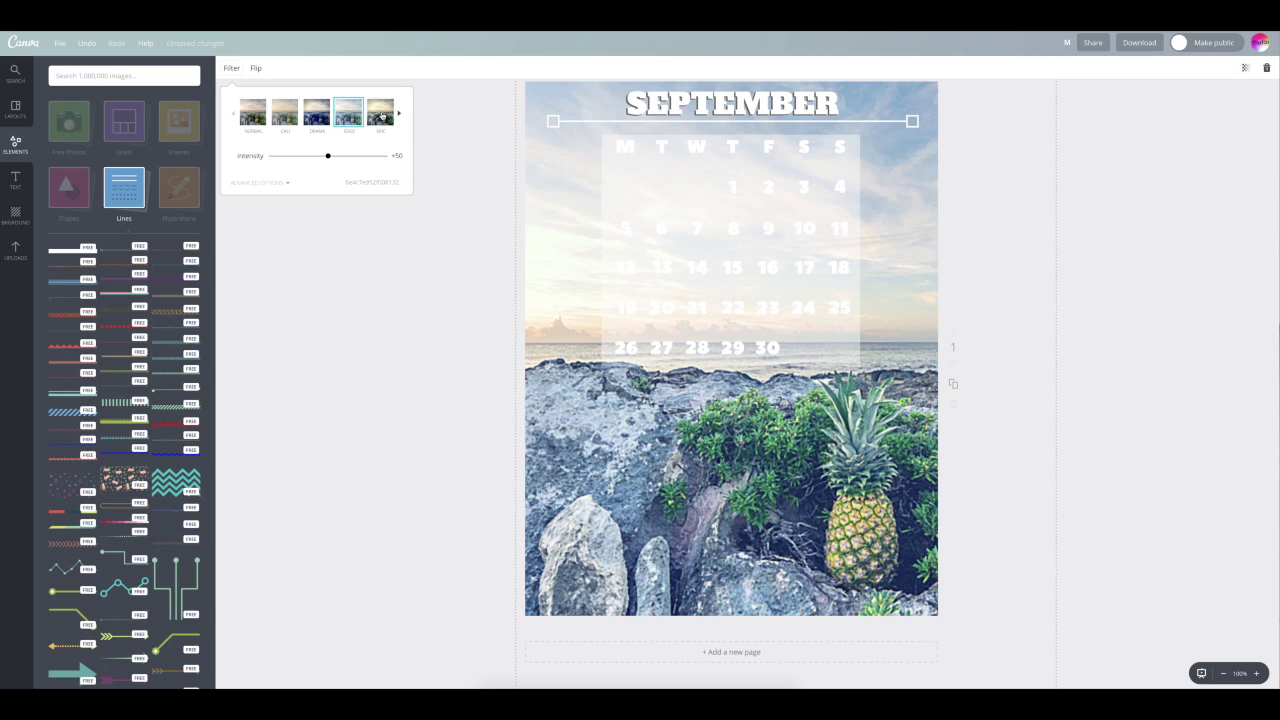
{"action": "left_click", "coordinate": [380, 112]}
{"action": "left_click", "coordinate": [398, 114]}
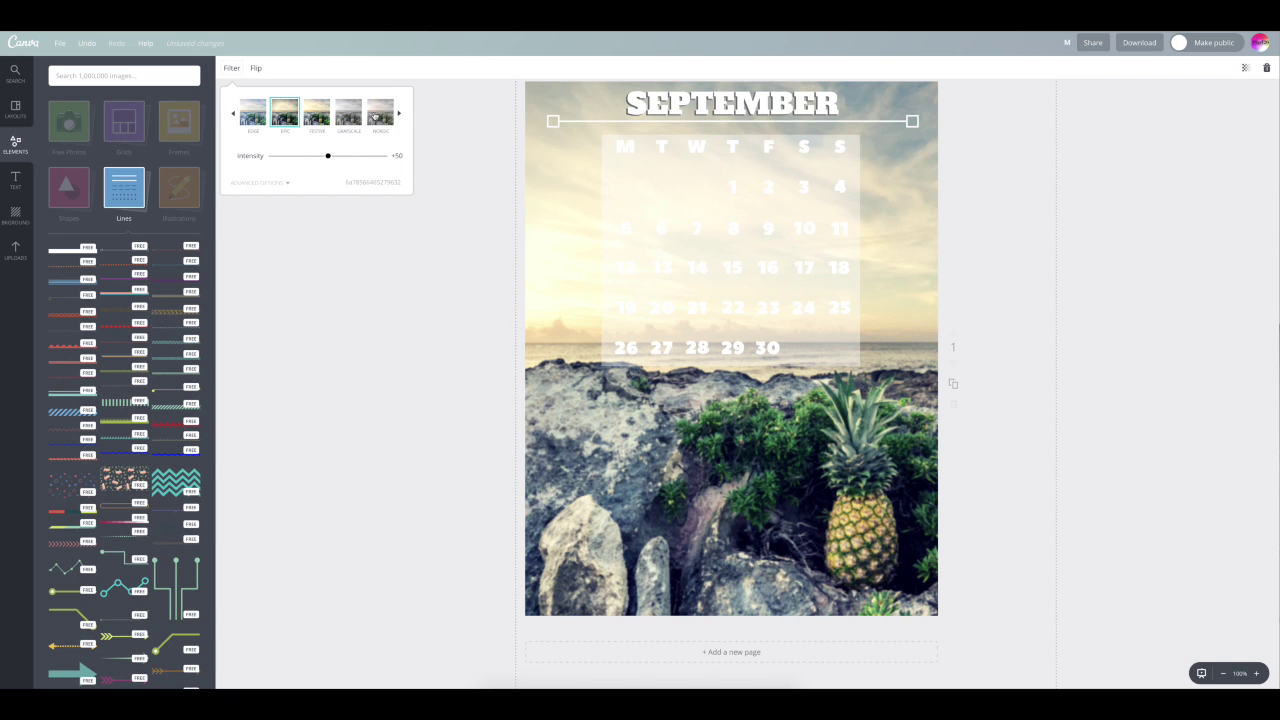
{"action": "left_click", "coordinate": [375, 116]}
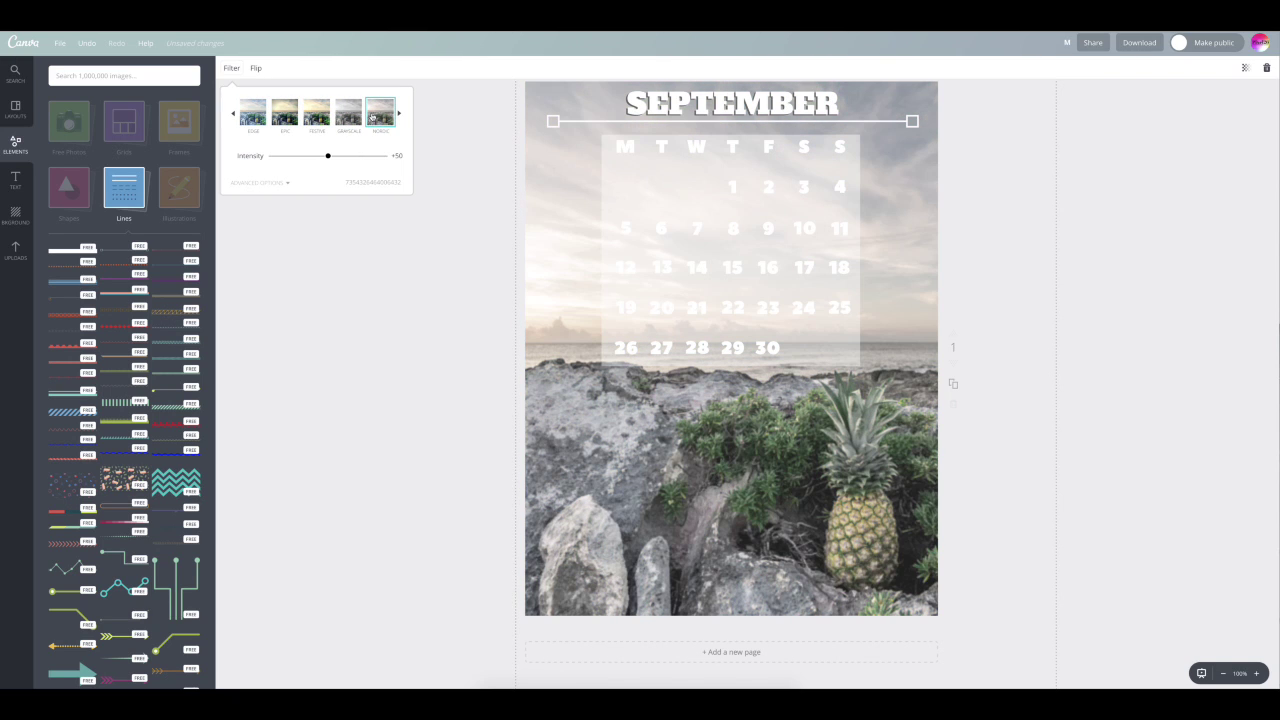
{"action": "left_click", "coordinate": [443, 175]}
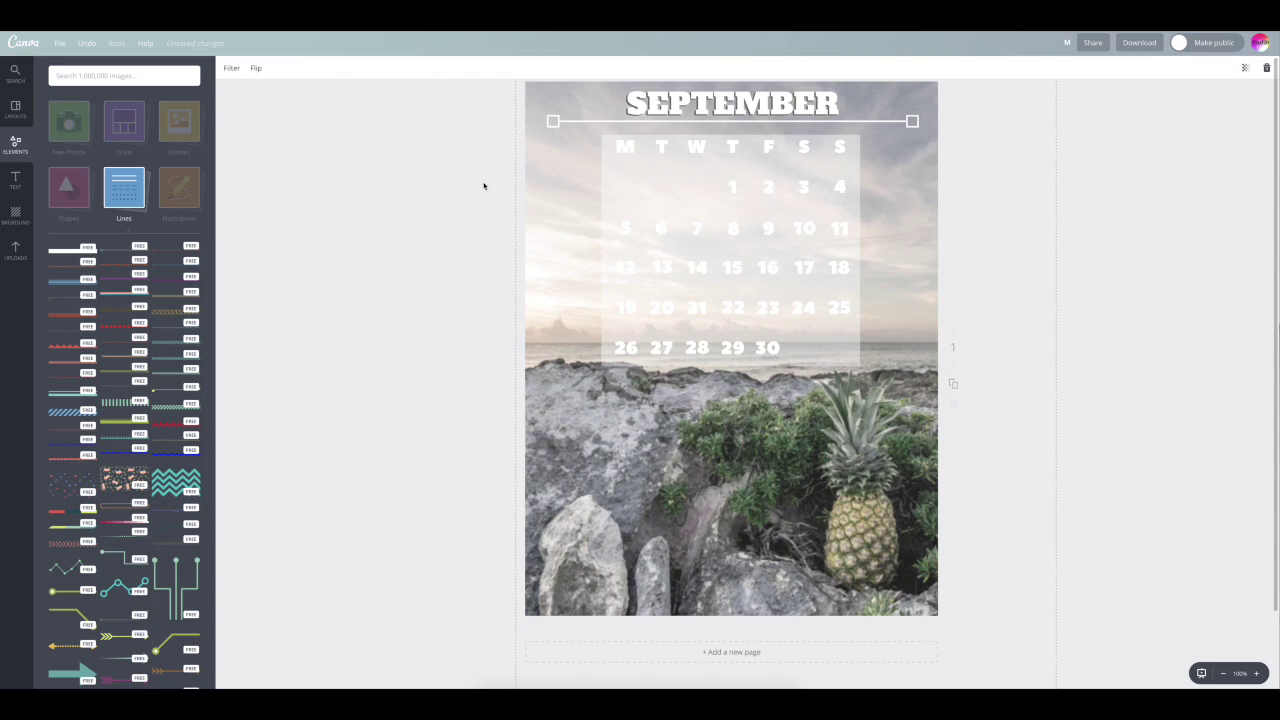
- Set the transparency of the white rectangle behind the dates to 26 and recolour it turquoise
{"action": "left_click", "coordinate": [858, 332]}
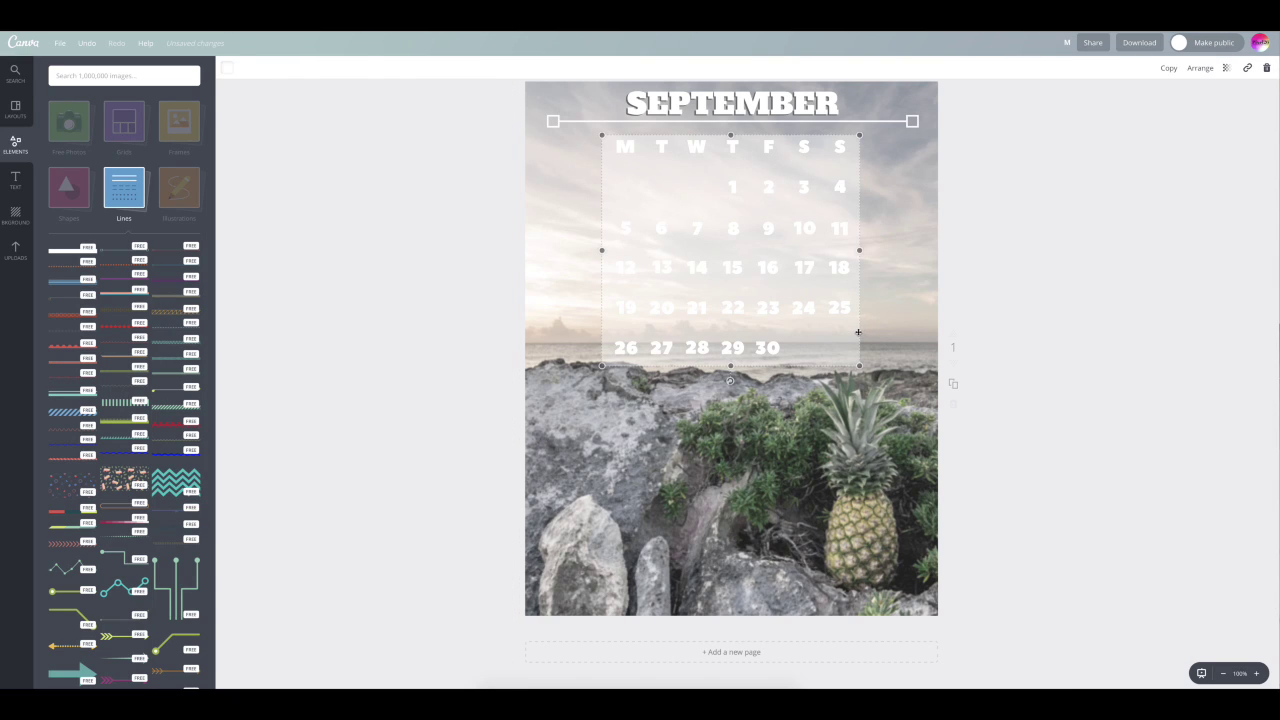
{"action": "left_click", "coordinate": [1227, 68]}
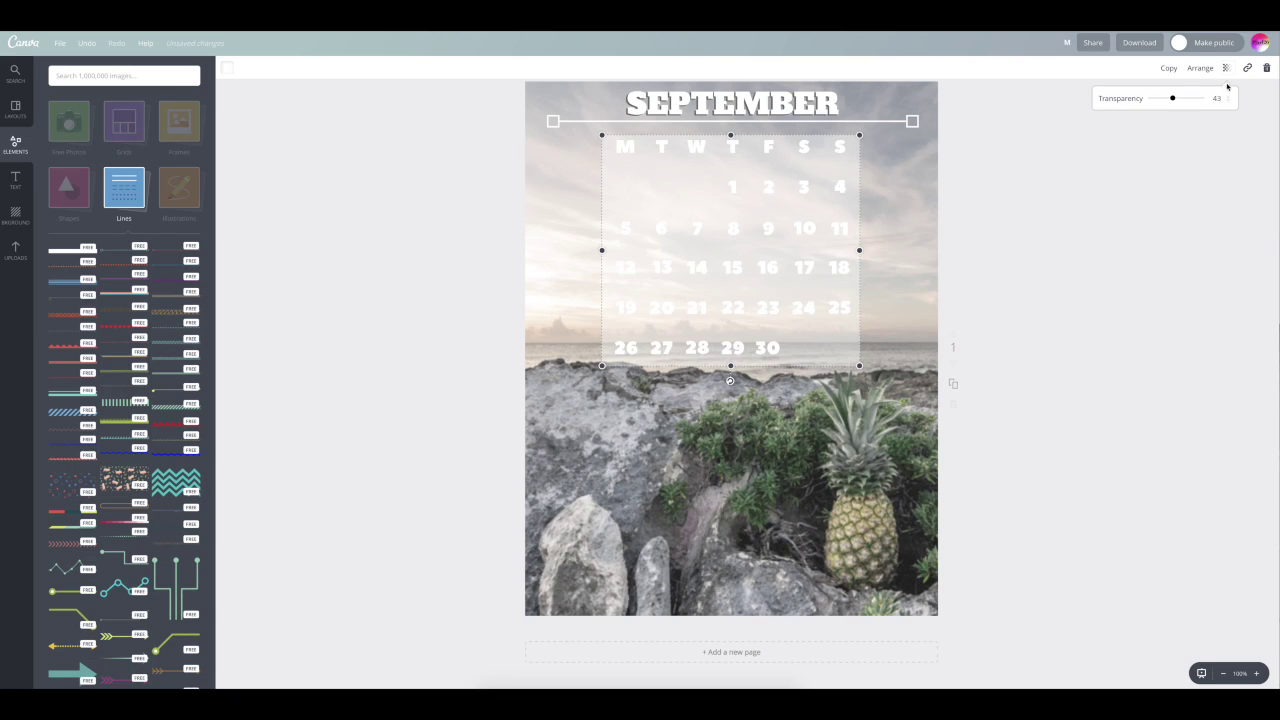
{"action": "left_click_drag", "start_coordinate": [1176, 99], "coordinate": [1165, 102]}
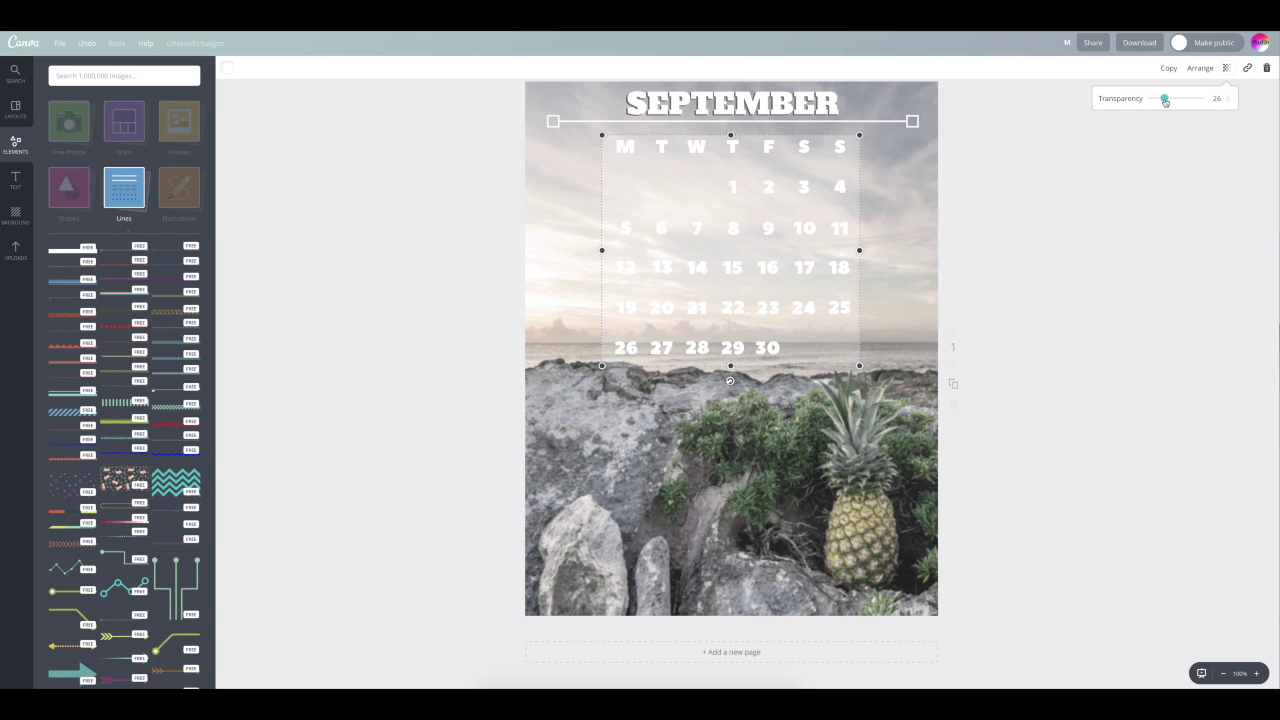
{"action": "left_click", "coordinate": [227, 69]}
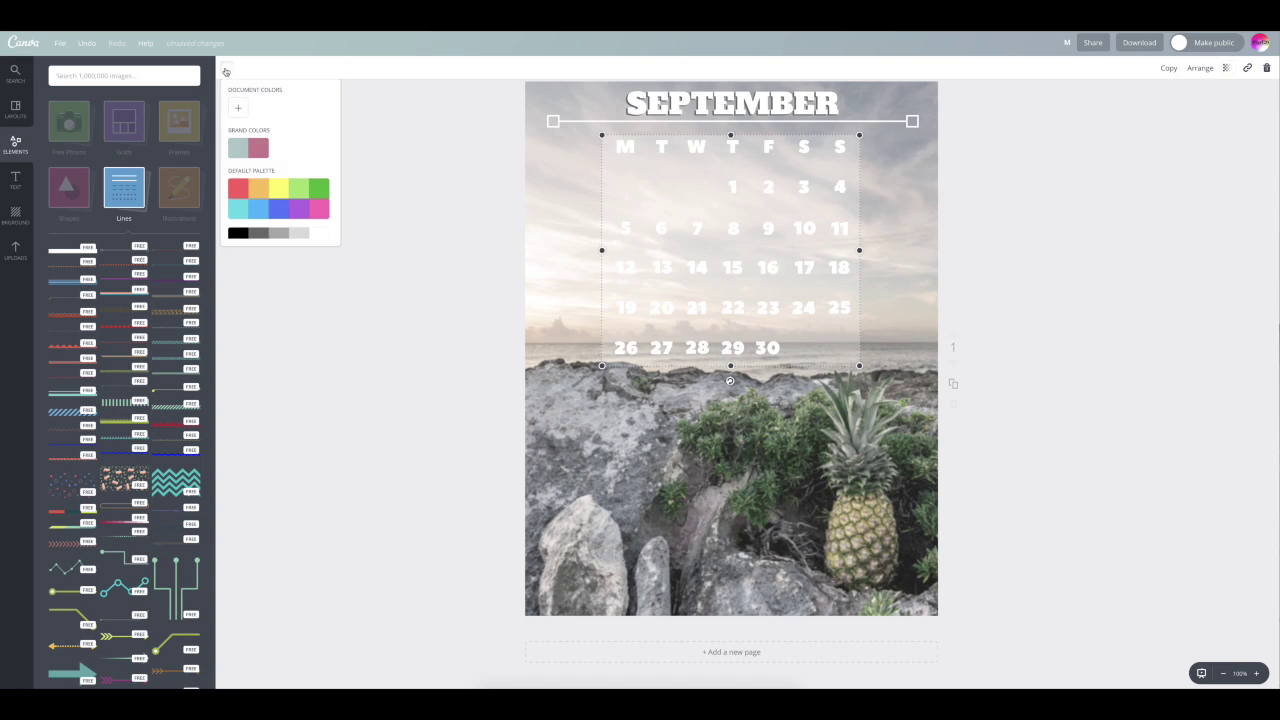
{"action": "left_click", "coordinate": [234, 210]}
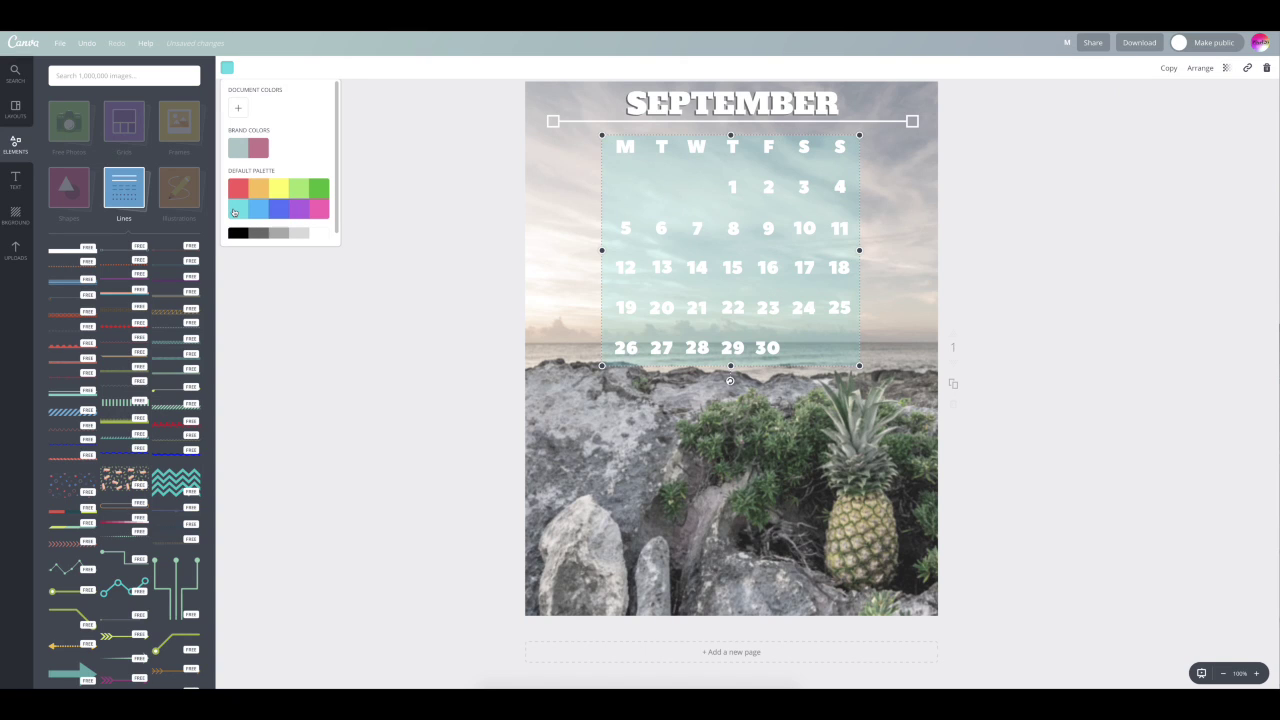
{"action": "left_click", "coordinate": [383, 233]}
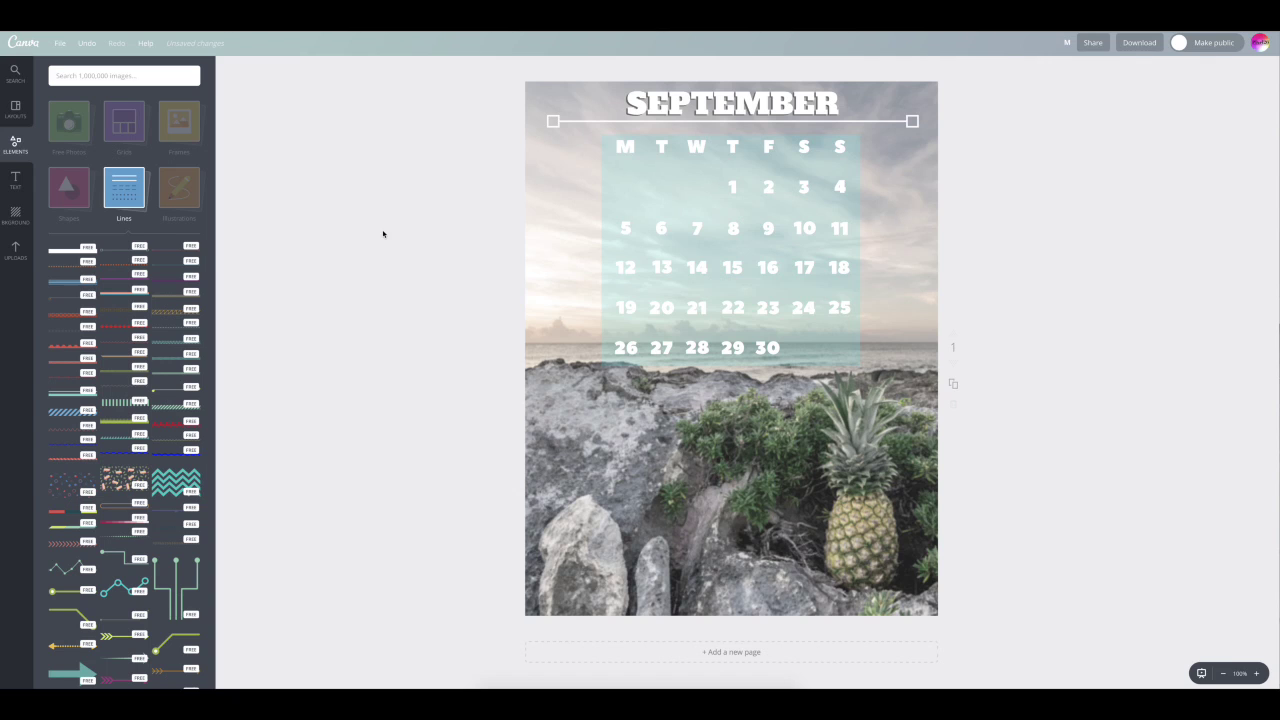
- Title the design SeptCal and save it
{"action": "left_click", "coordinate": [1067, 43]}
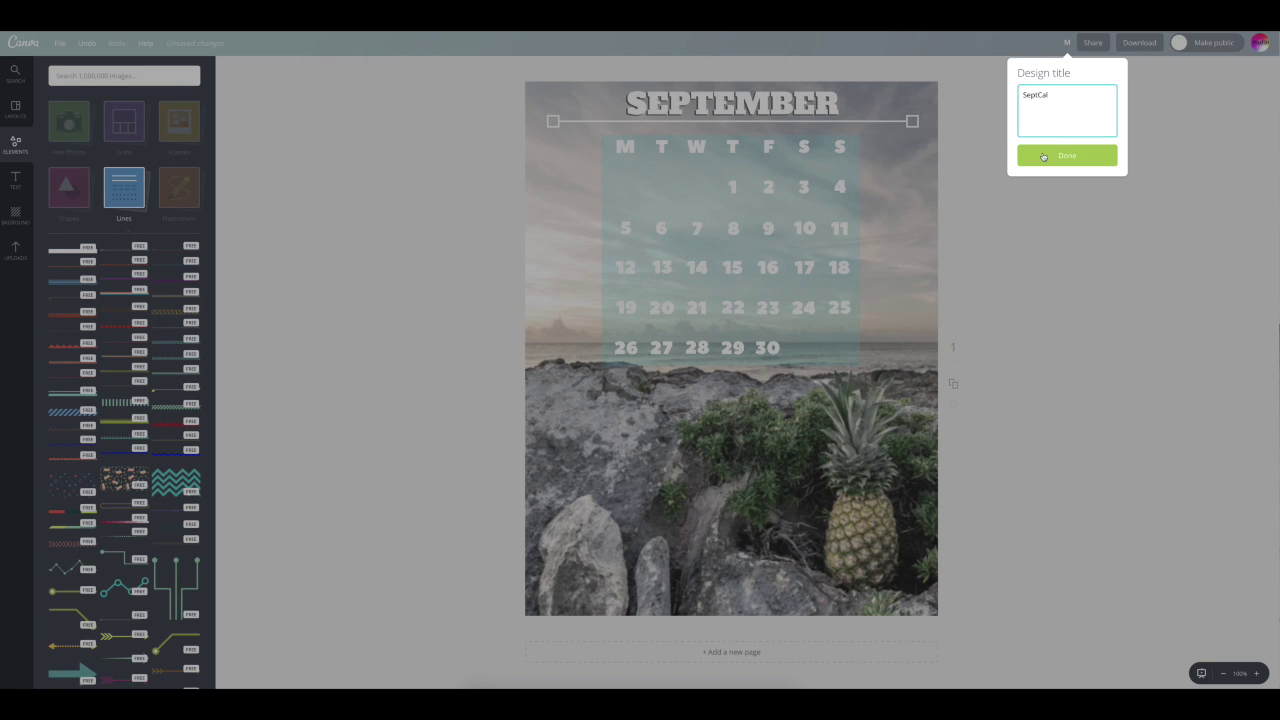
{"action": "left_click", "coordinate": [1043, 156]}
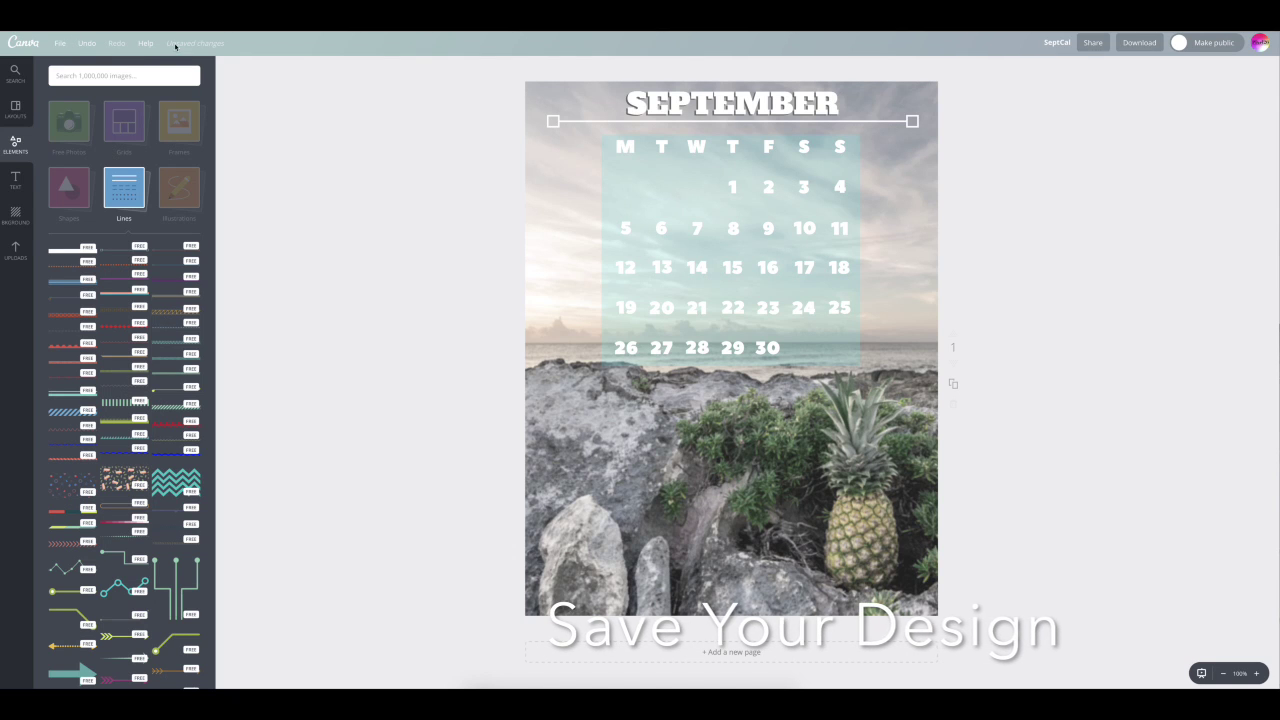
{"action": "left_click", "coordinate": [61, 44]}
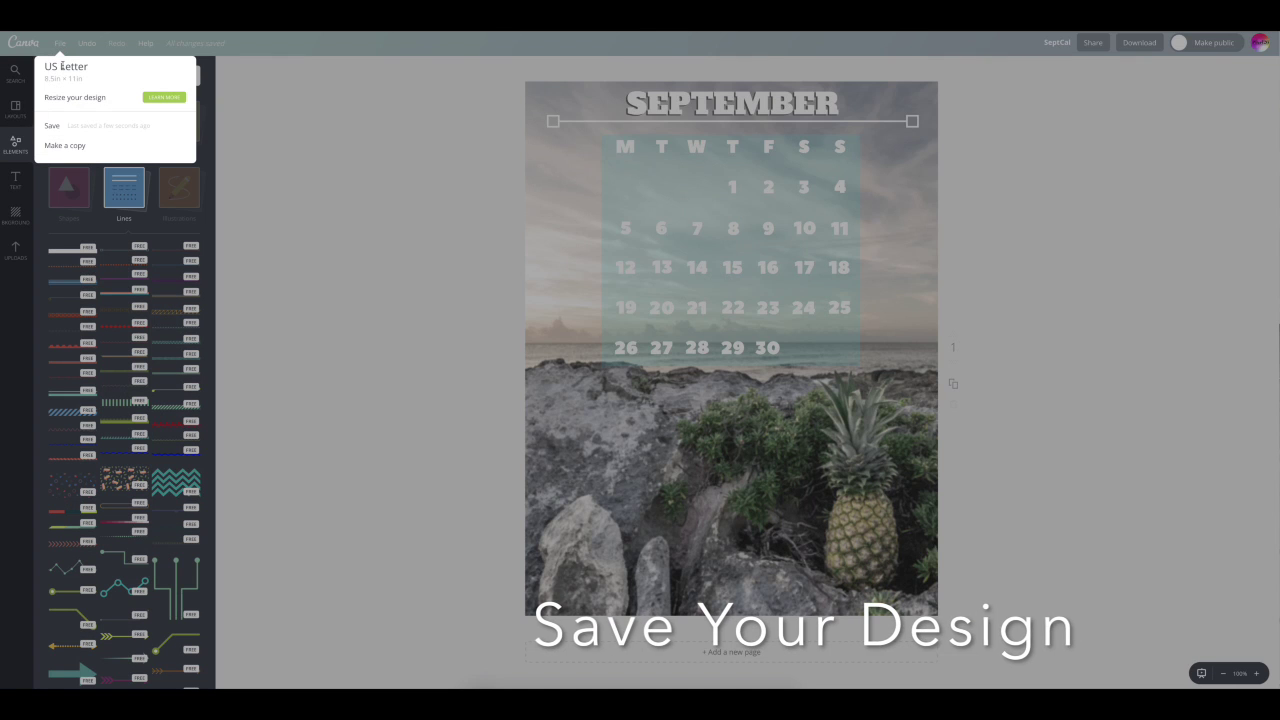
{"action": "left_click", "coordinate": [69, 130]}
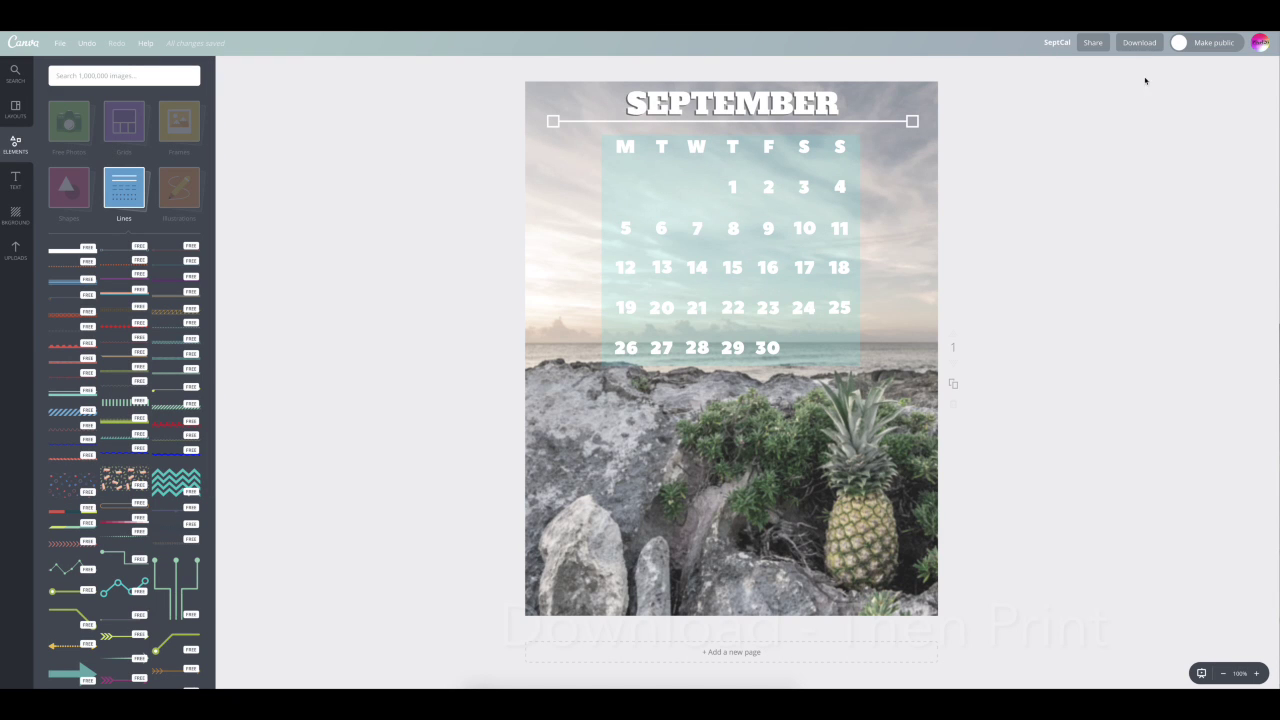
- Download the calendar page as PDF - Print without crop marks and bleed
{"action": "left_click", "coordinate": [1139, 42]}
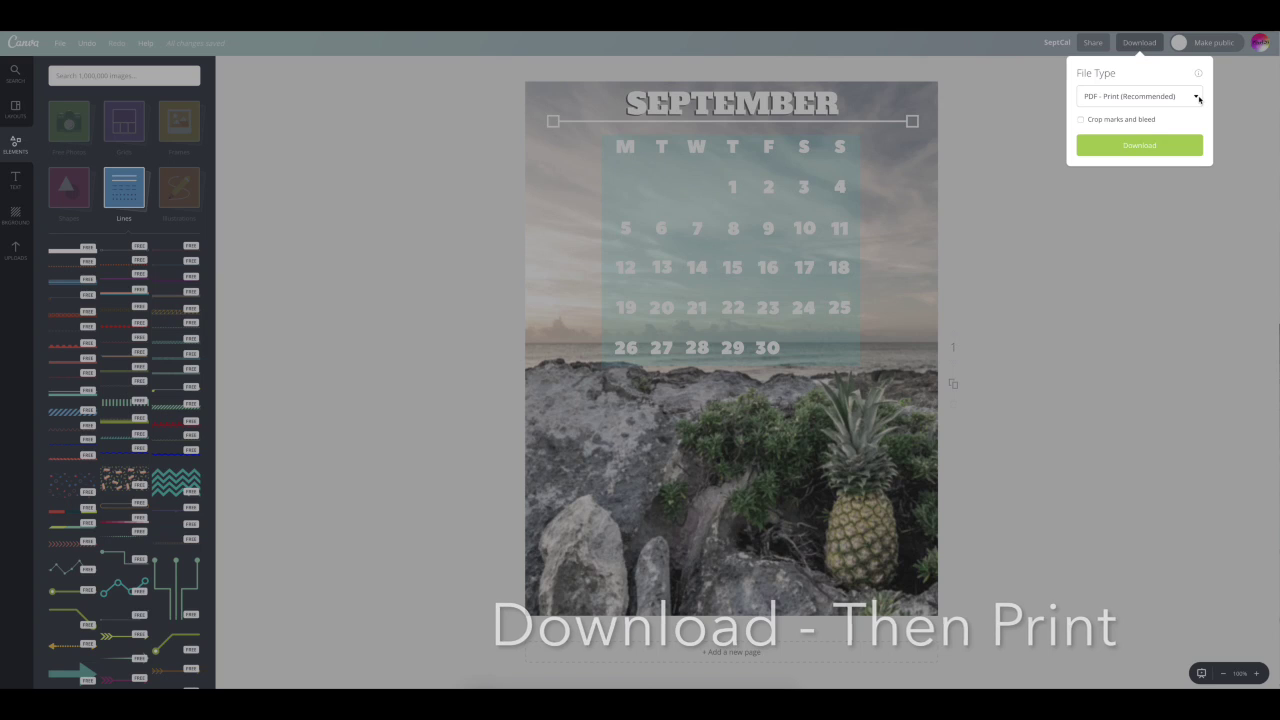
{"action": "left_click", "coordinate": [1199, 97]}
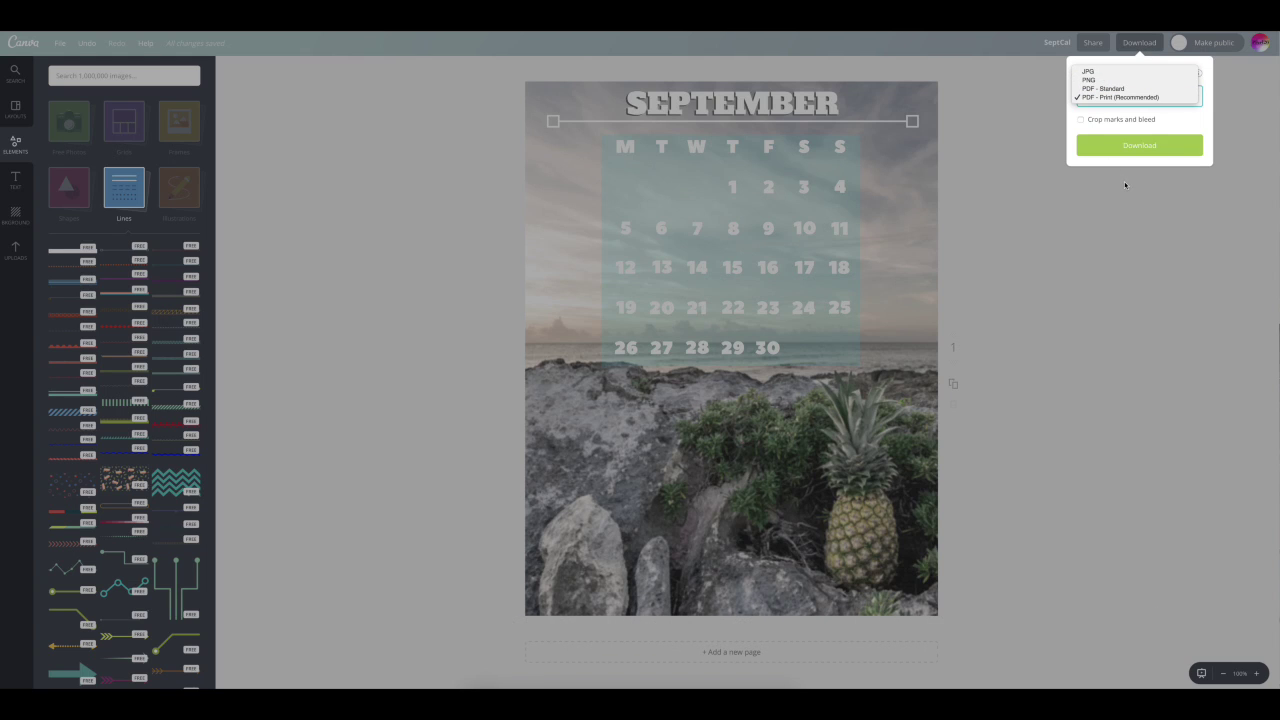
{"action": "left_click", "coordinate": [1115, 97]}
{"action": "left_click", "coordinate": [1123, 148]}
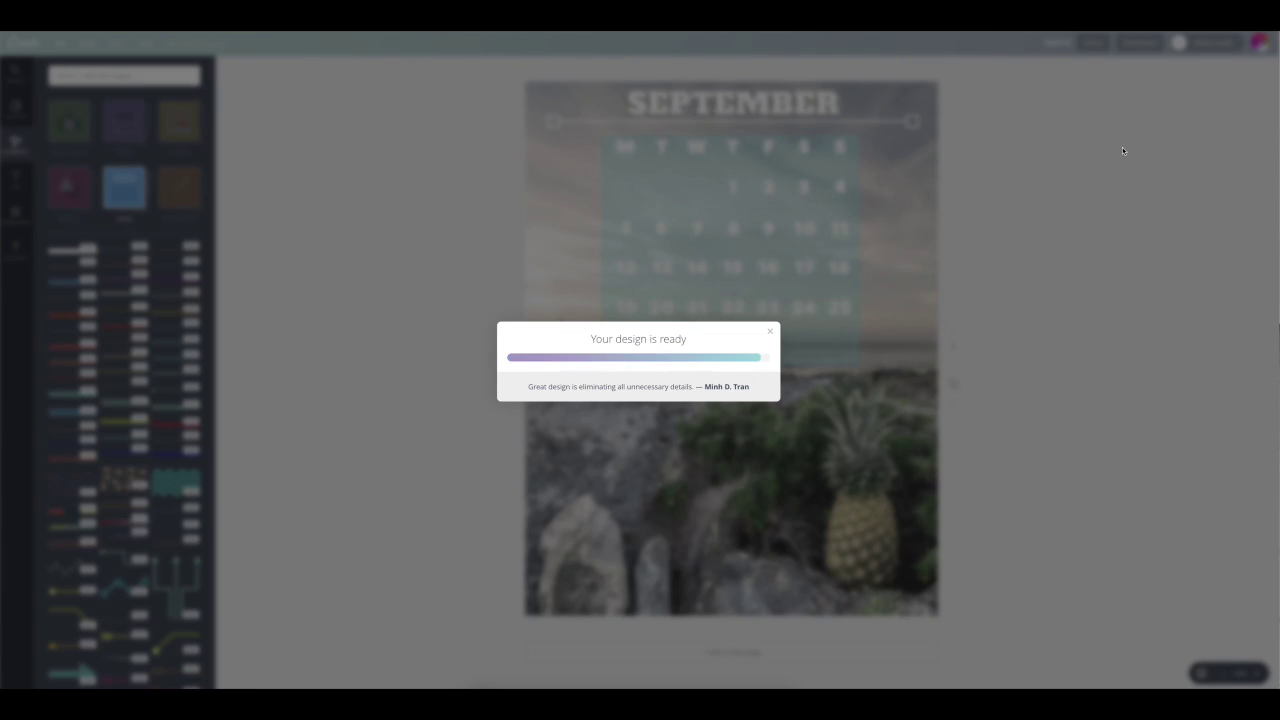
{"action": "left_click", "coordinate": [770, 320]}
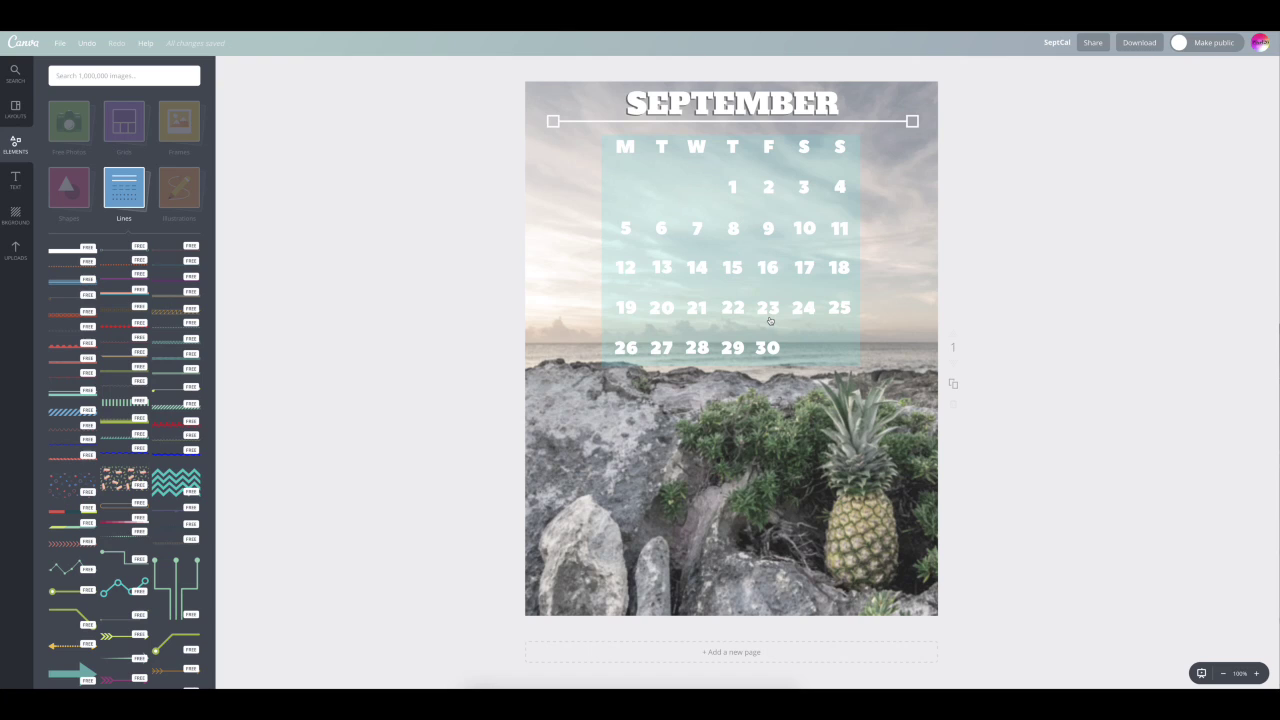
- Add a heading reading 2016 and place it on the rocks beneath the date grid
{"action": "left_click", "coordinate": [15, 180]}
{"action": "left_click", "coordinate": [147, 139]}
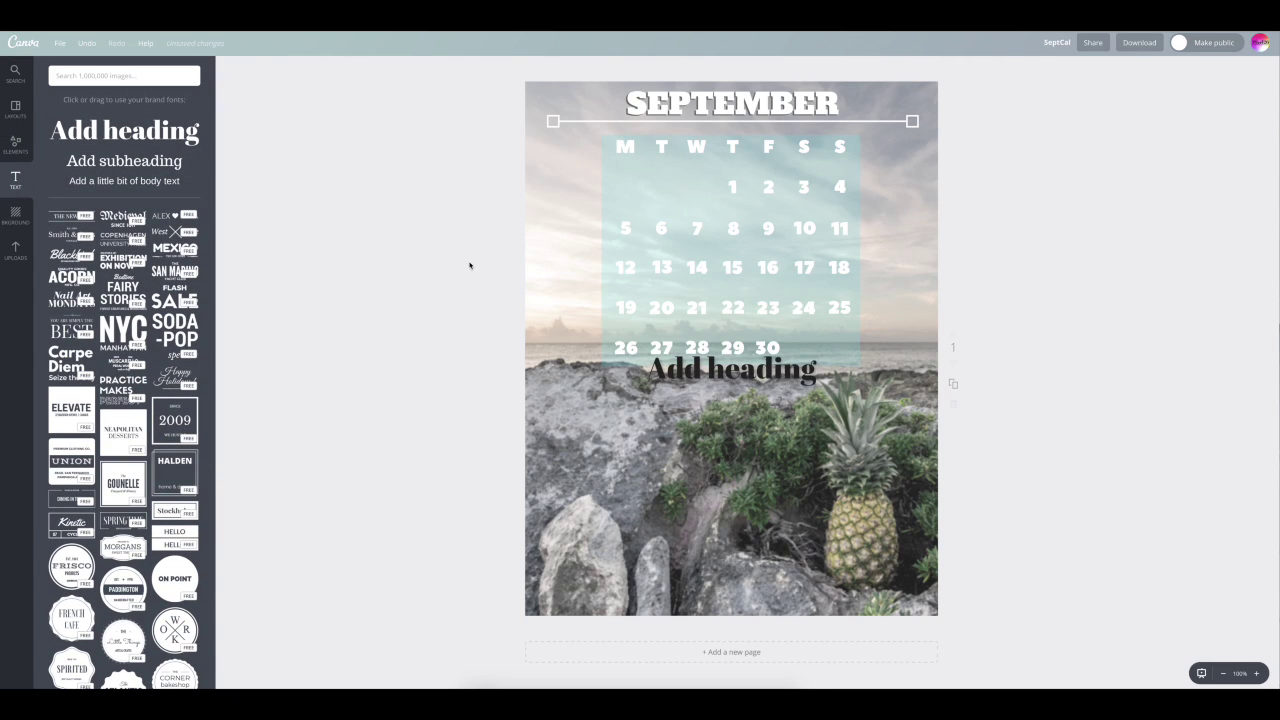
{"action": "type", "text": "2016"}
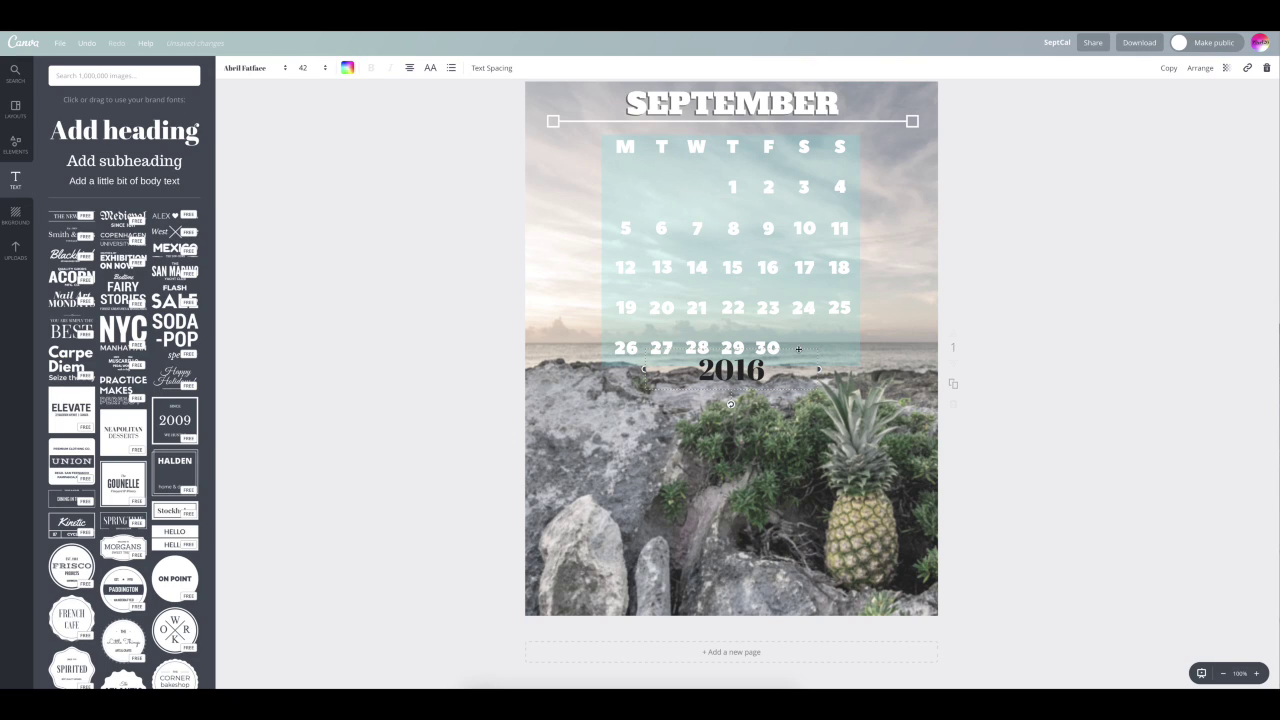
{"action": "left_click_drag", "start_coordinate": [798, 350], "coordinate": [701, 418]}
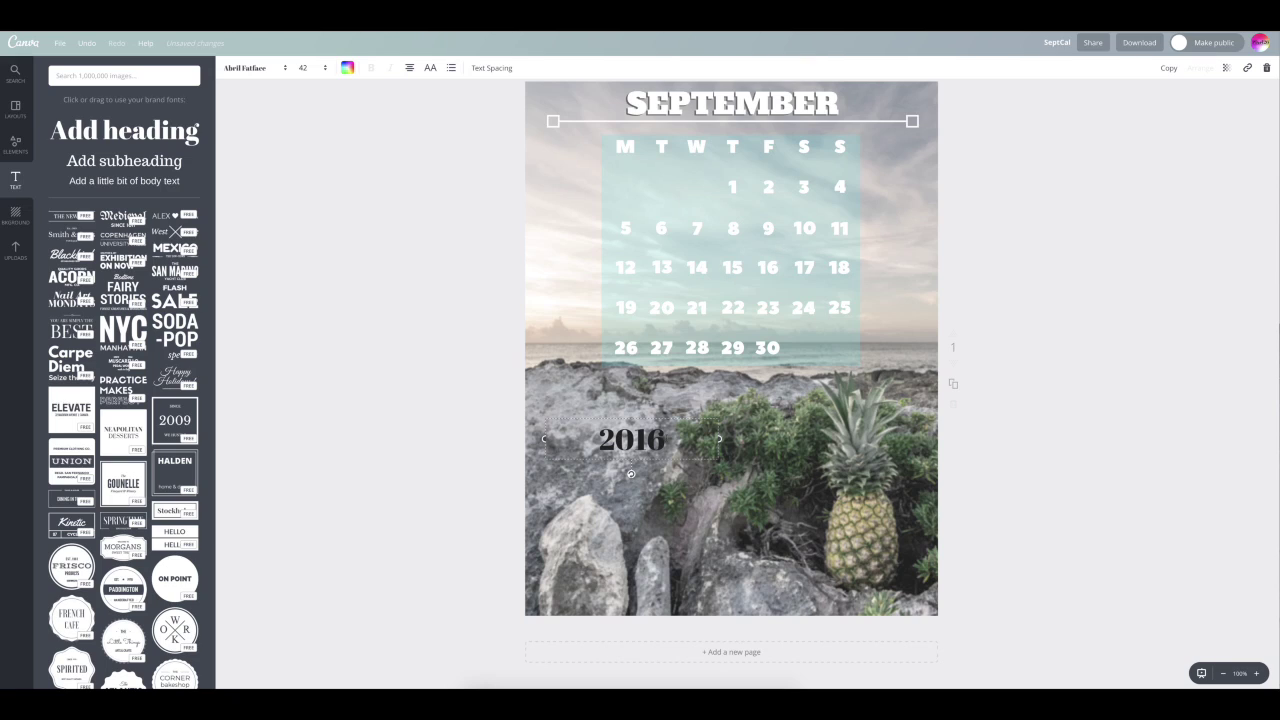
- Colour the 2016 text white and set its font to Alfa Slab One
{"action": "key", "text": "shift+Left"}
{"action": "key", "text": "shift+Left"}
{"action": "key", "text": "shift+Left"}
{"action": "key", "text": "shift+Left"}
{"action": "left_click", "coordinate": [347, 67]}
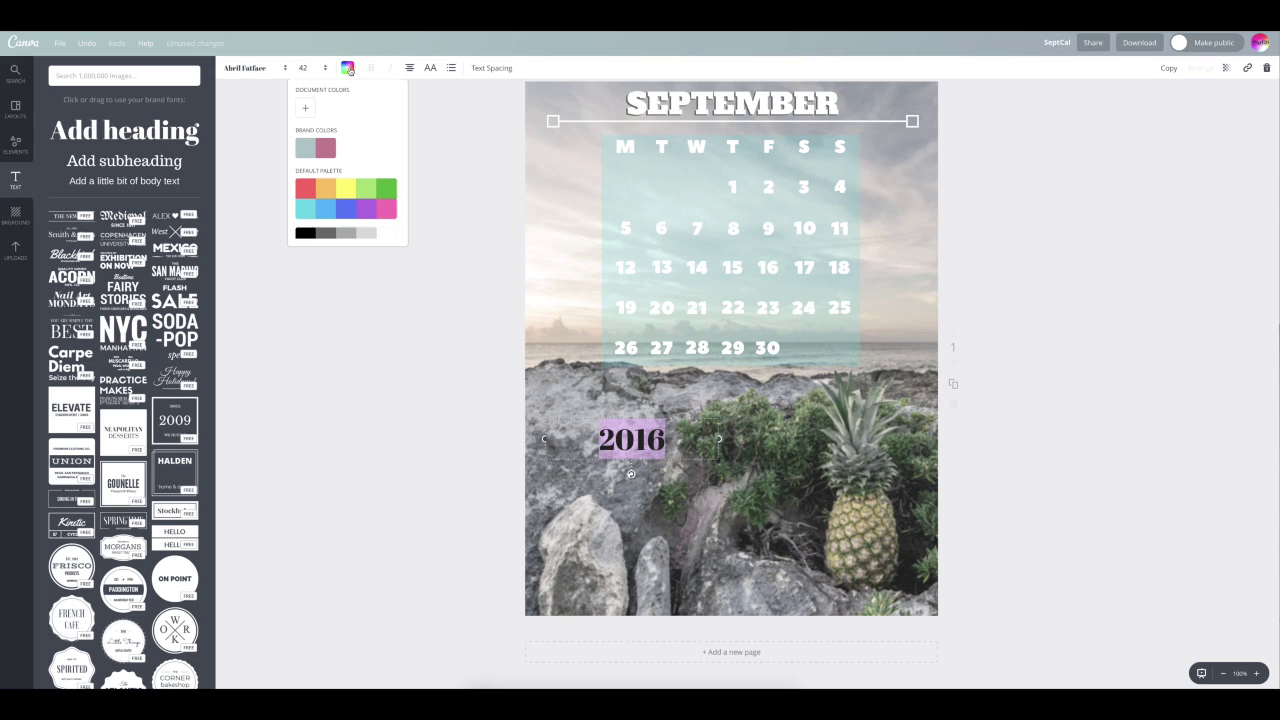
{"action": "left_click", "coordinate": [387, 233]}
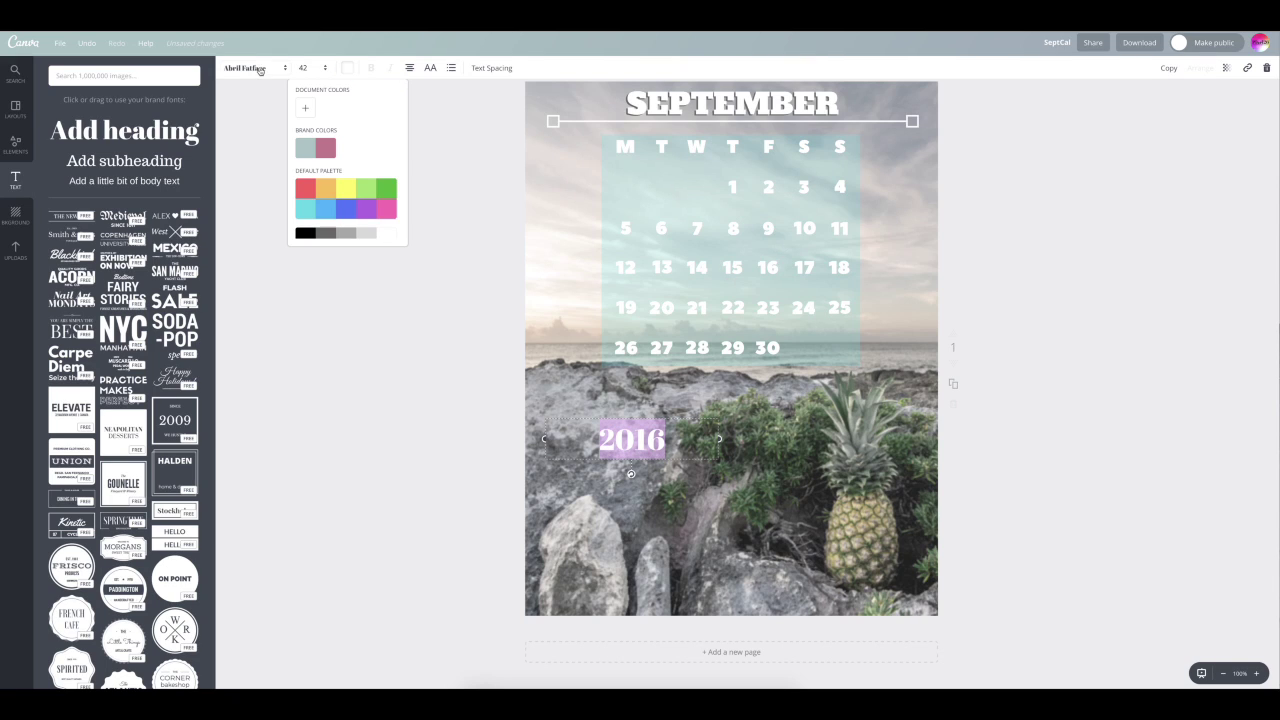
{"action": "left_click", "coordinate": [260, 68]}
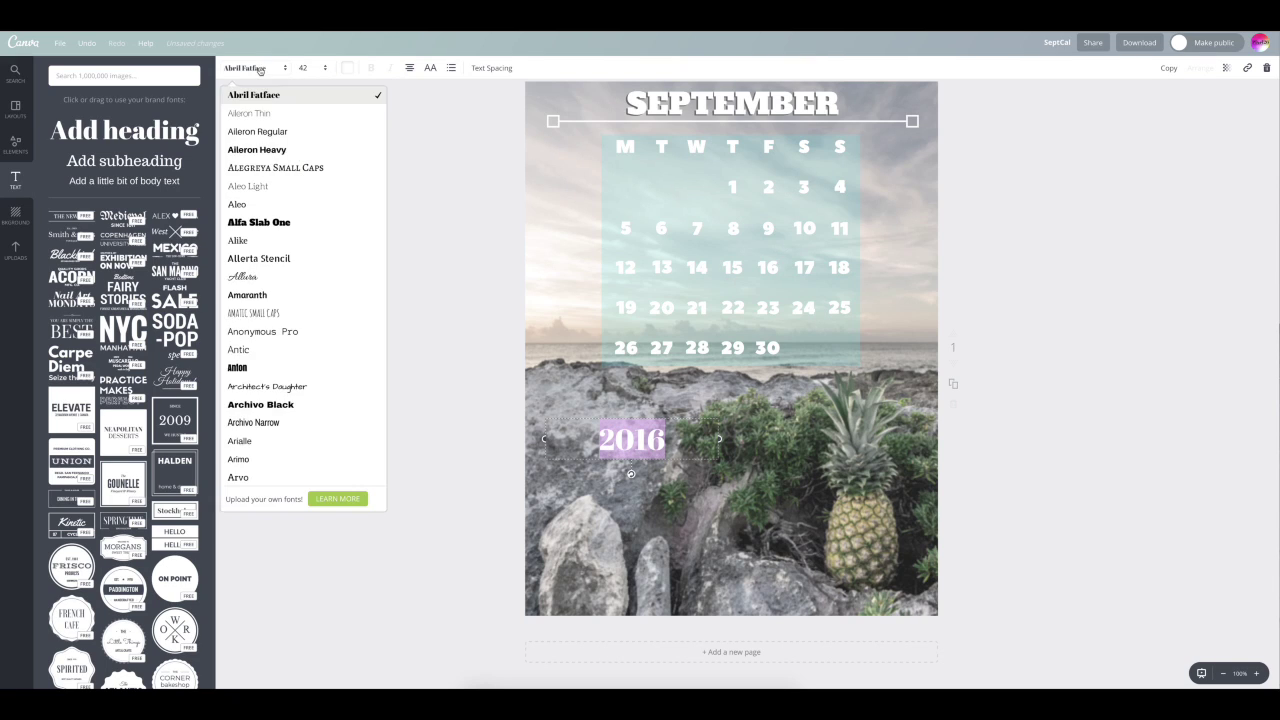
{"action": "left_click", "coordinate": [257, 223]}
- Enlarge the 2016 text, trying sizes 104 and 250, and settle on a font size of 200
{"action": "left_click", "coordinate": [318, 70]}
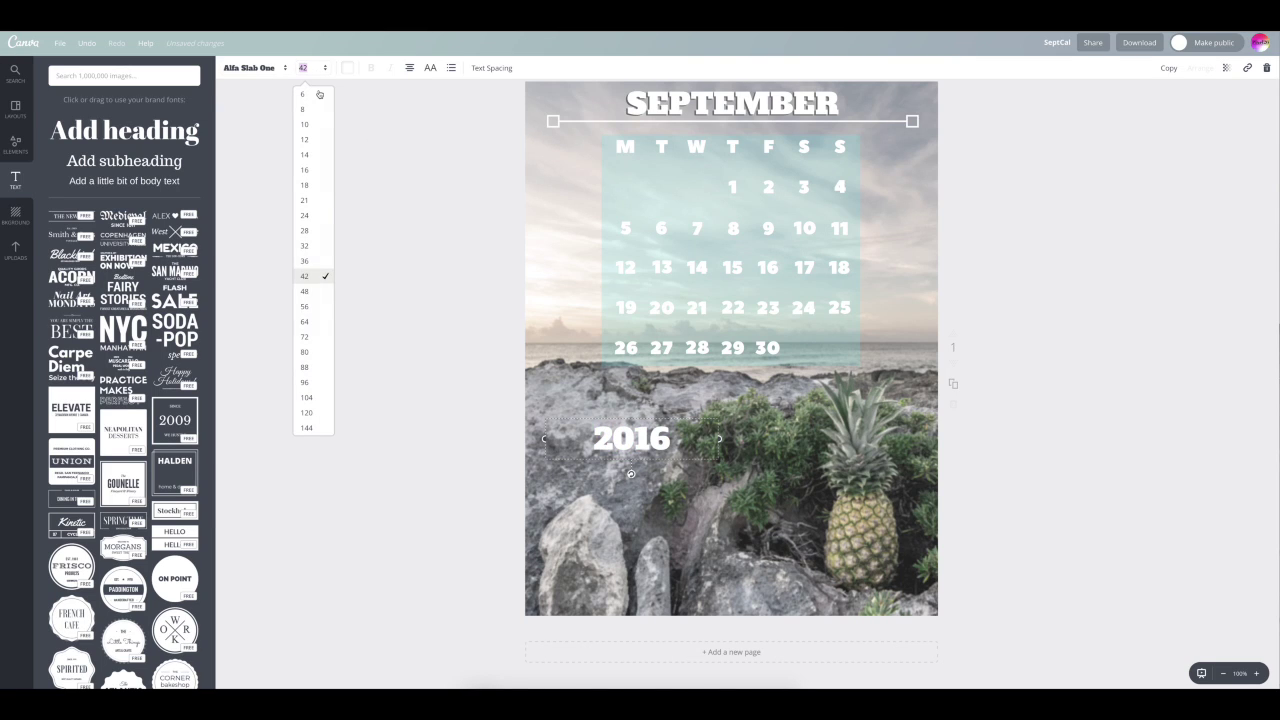
{"action": "left_click", "coordinate": [310, 397]}
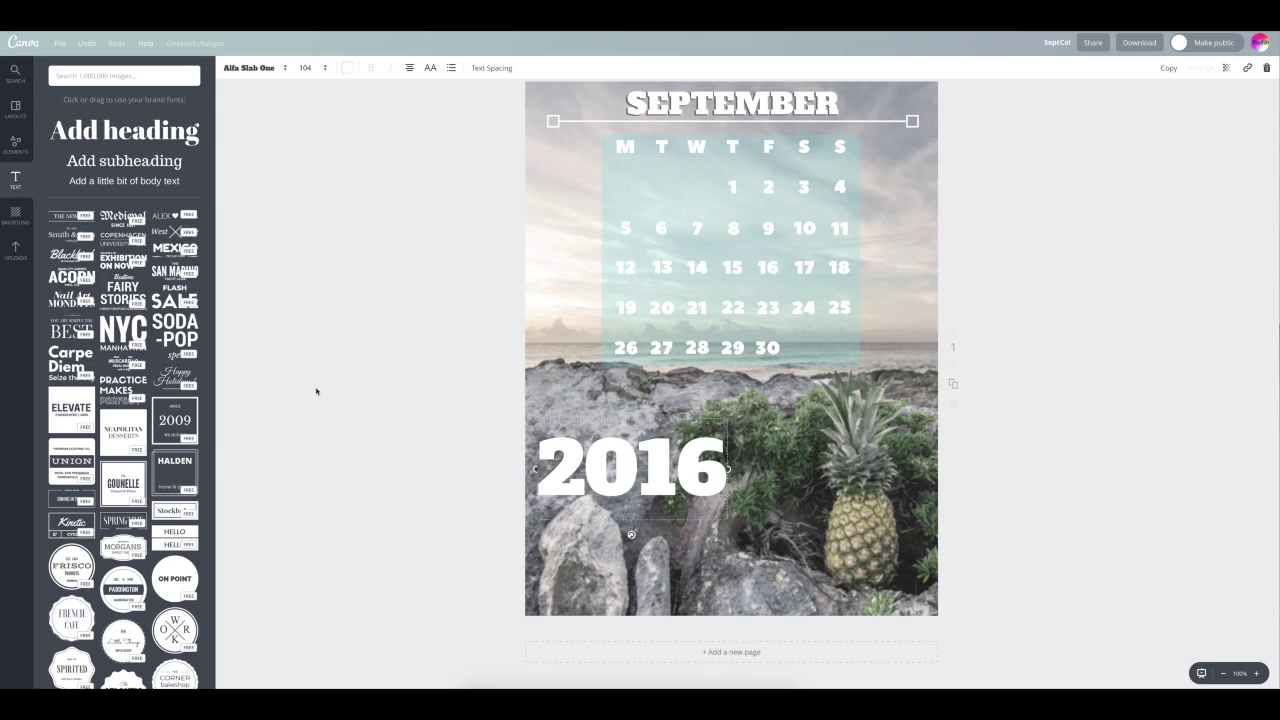
{"action": "left_click", "coordinate": [311, 69]}
{"action": "type", "text": "250"}
{"action": "key", "text": "Return"}
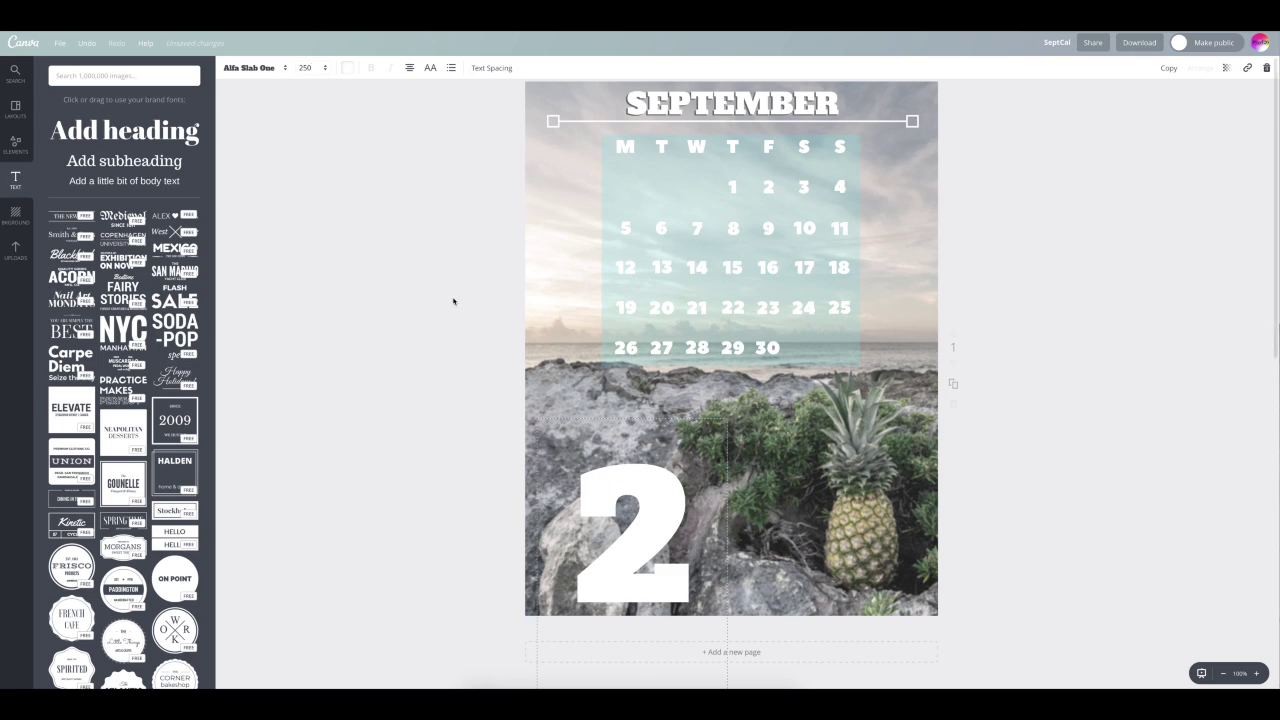
{"action": "key", "text": "BackSpace"}
{"action": "key", "text": "BackSpace"}
{"action": "type", "text": "00"}
{"action": "key", "text": "Return"}
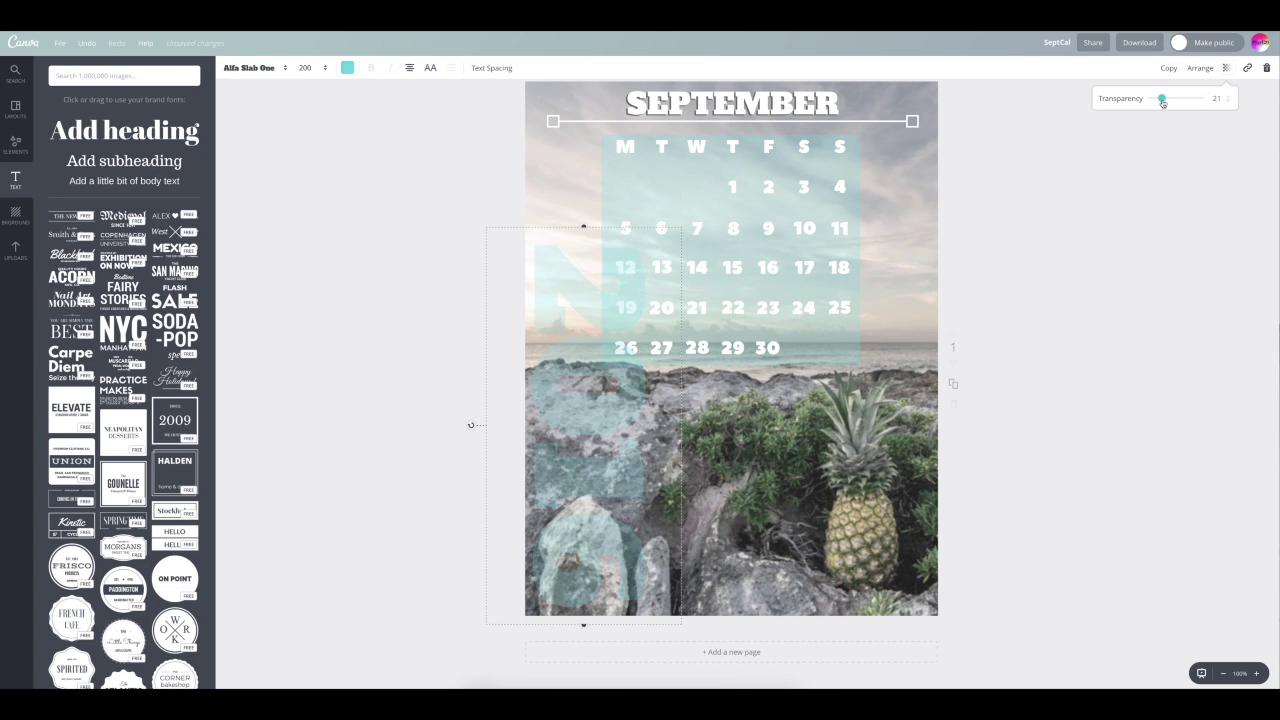
{"action": "left_click", "coordinate": [324, 69]}
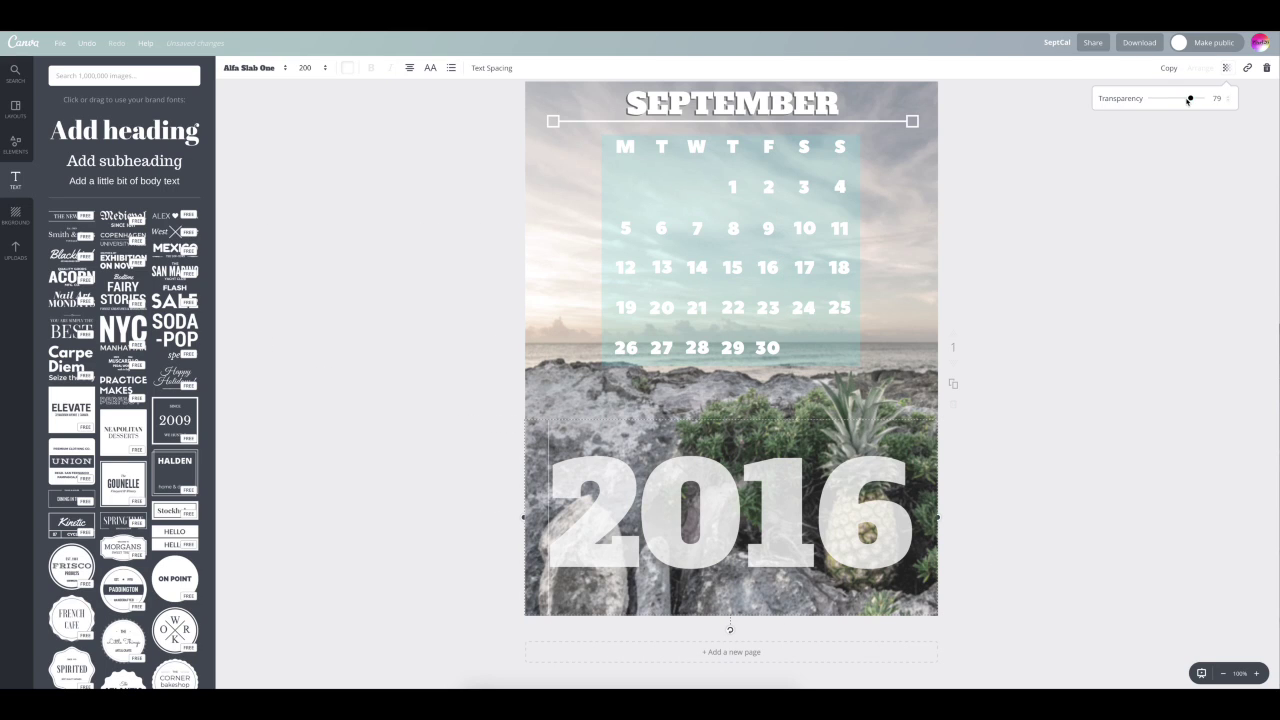
- Fade the large 2016 text over the rocks by setting its transparency to 30
{"action": "left_click_drag", "start_coordinate": [1189, 99], "coordinate": [1169, 101]}
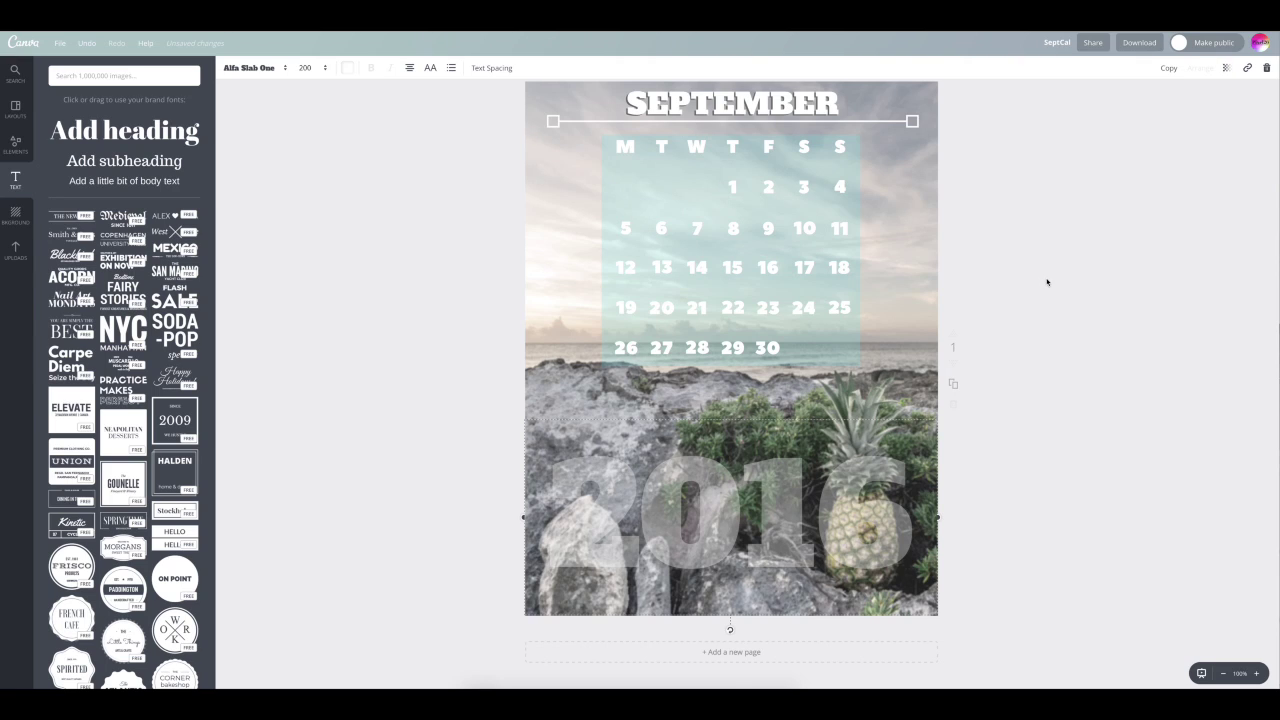
{"action": "left_click", "coordinate": [1226, 67]}
{"action": "left_click_drag", "start_coordinate": [1169, 100], "coordinate": [1166, 100]}
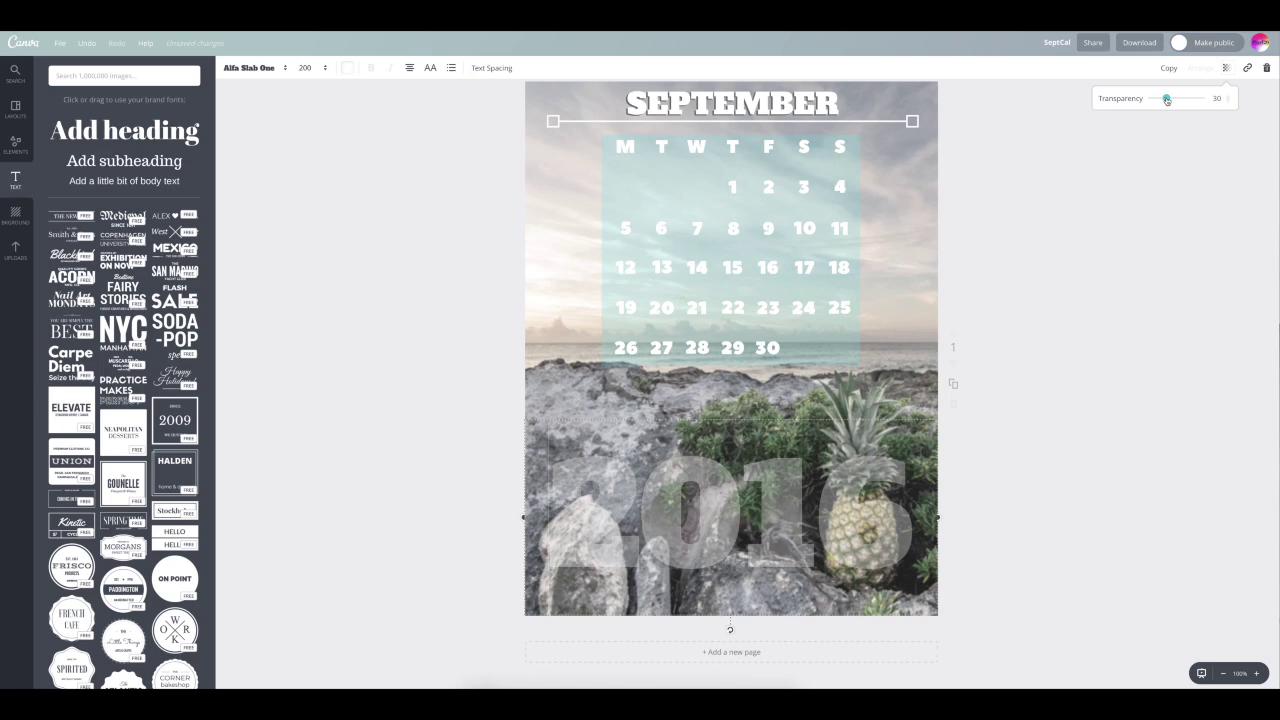
{"action": "left_click", "coordinate": [1091, 211]}
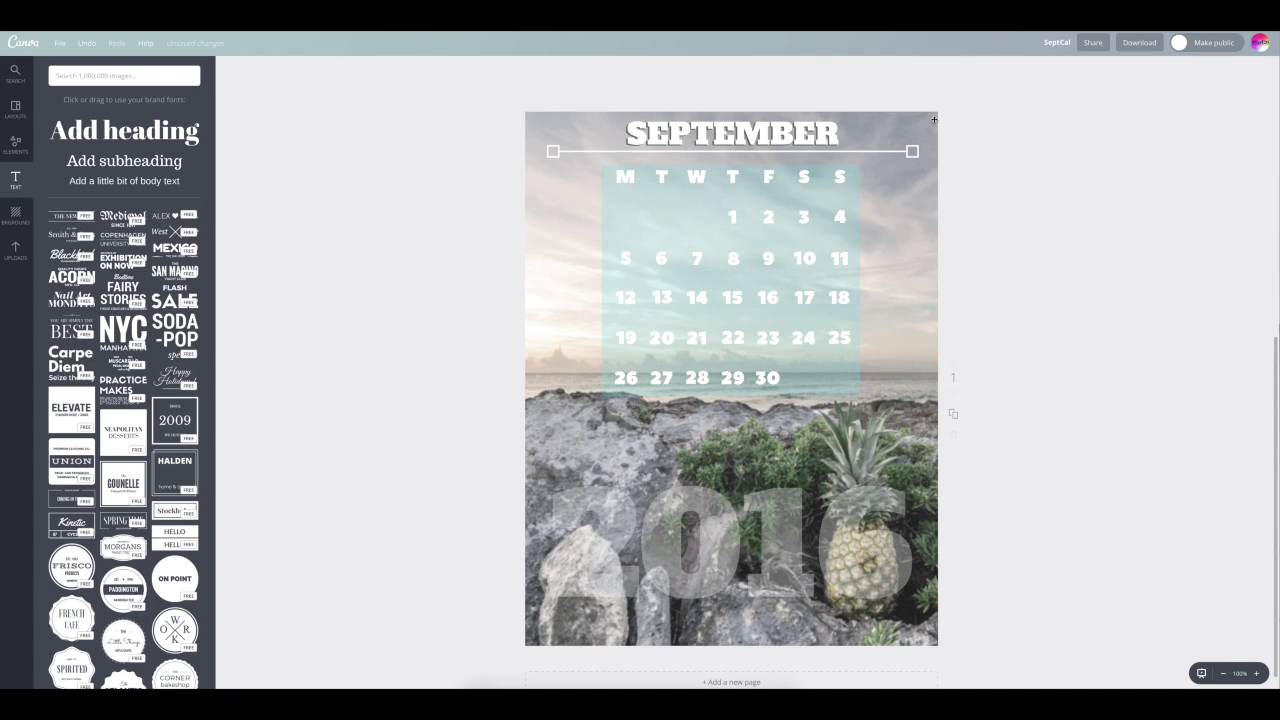
- Save the updated design and open its download options
{"action": "left_click", "coordinate": [59, 44]}
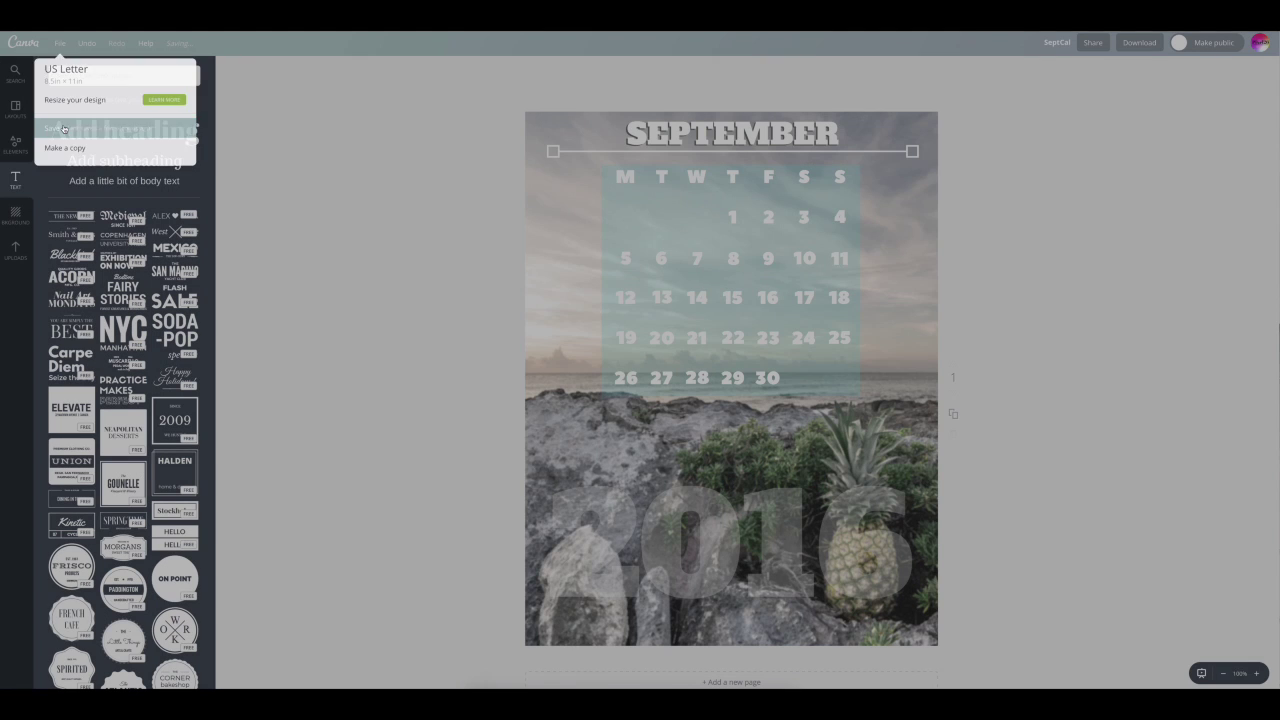
{"action": "left_click", "coordinate": [852, 236]}
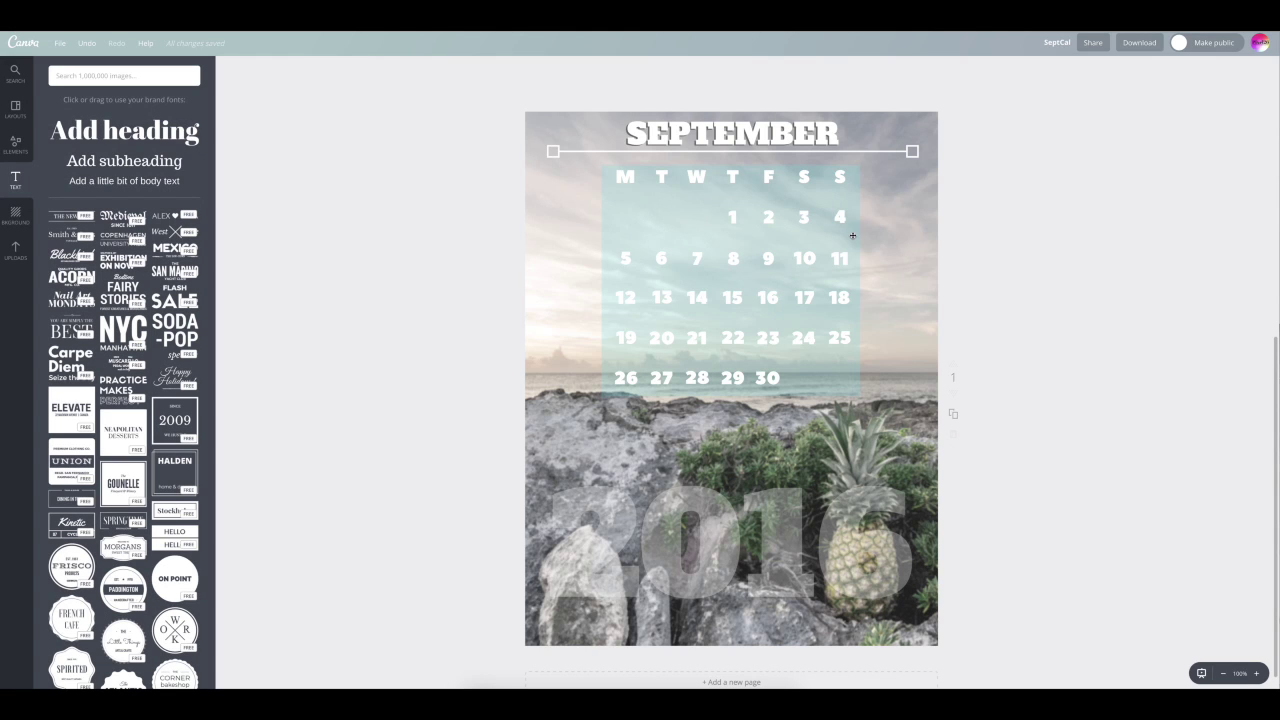
{"action": "left_click", "coordinate": [1140, 44]}
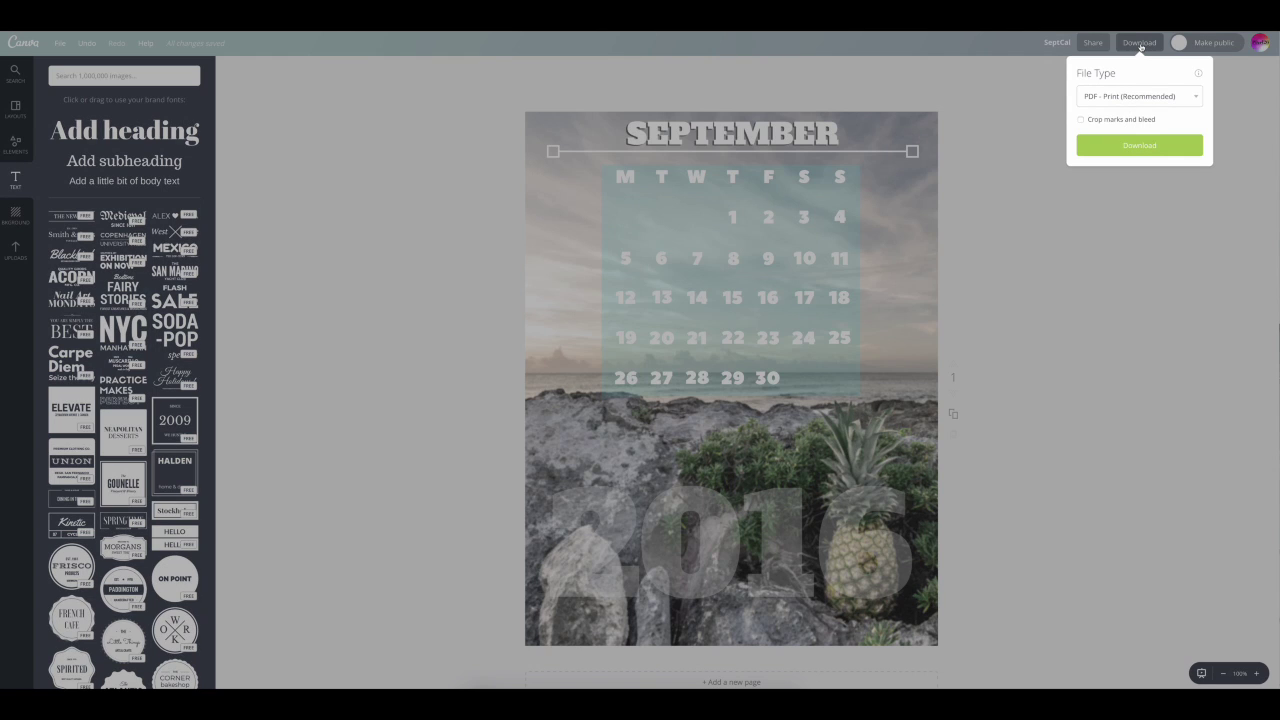